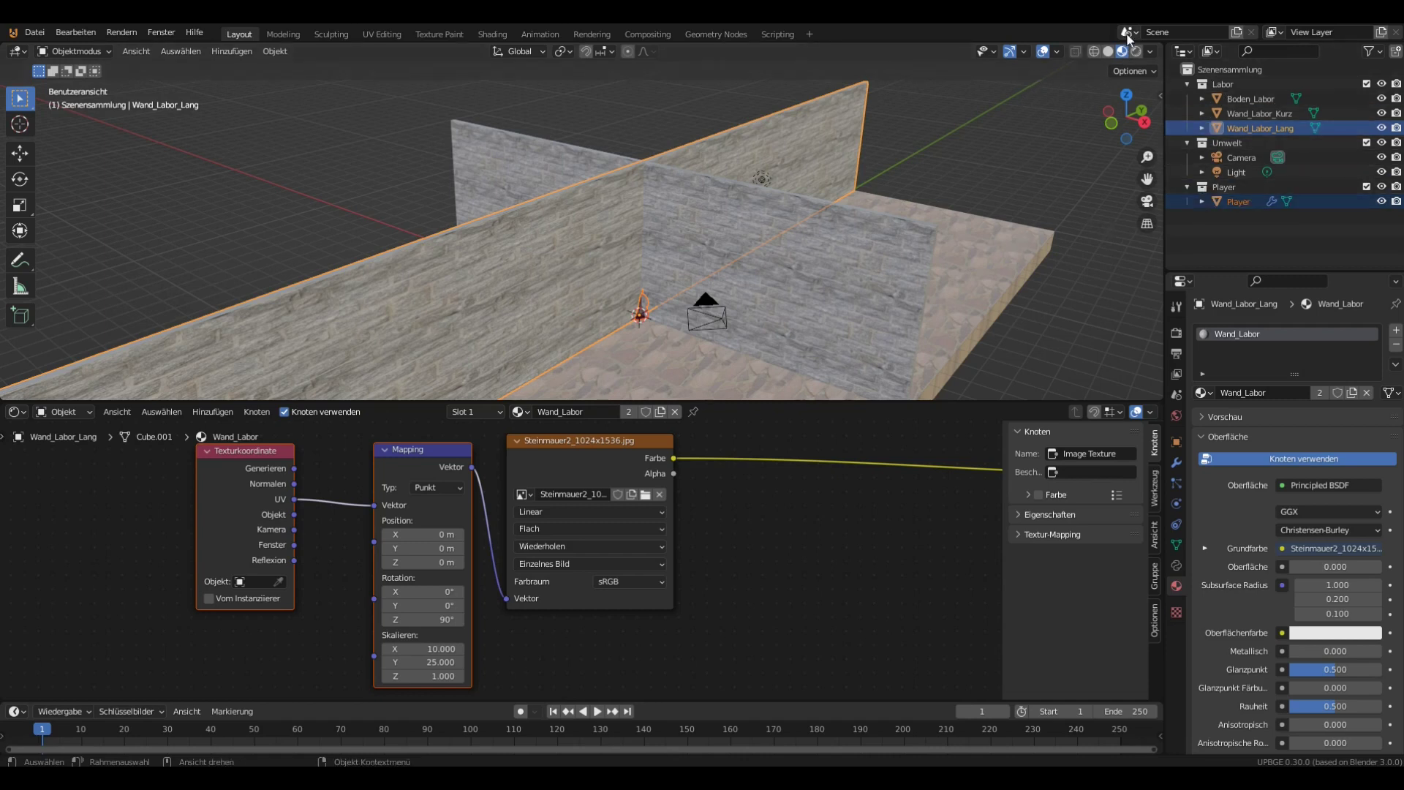
Rename the current scene as Assets
left_click(1169, 32)
type("Assets")
key("Return")
Create a new object collection named Labor_Boden from the floor object Boden_Labor
scroll(743, 308, "down", 2)
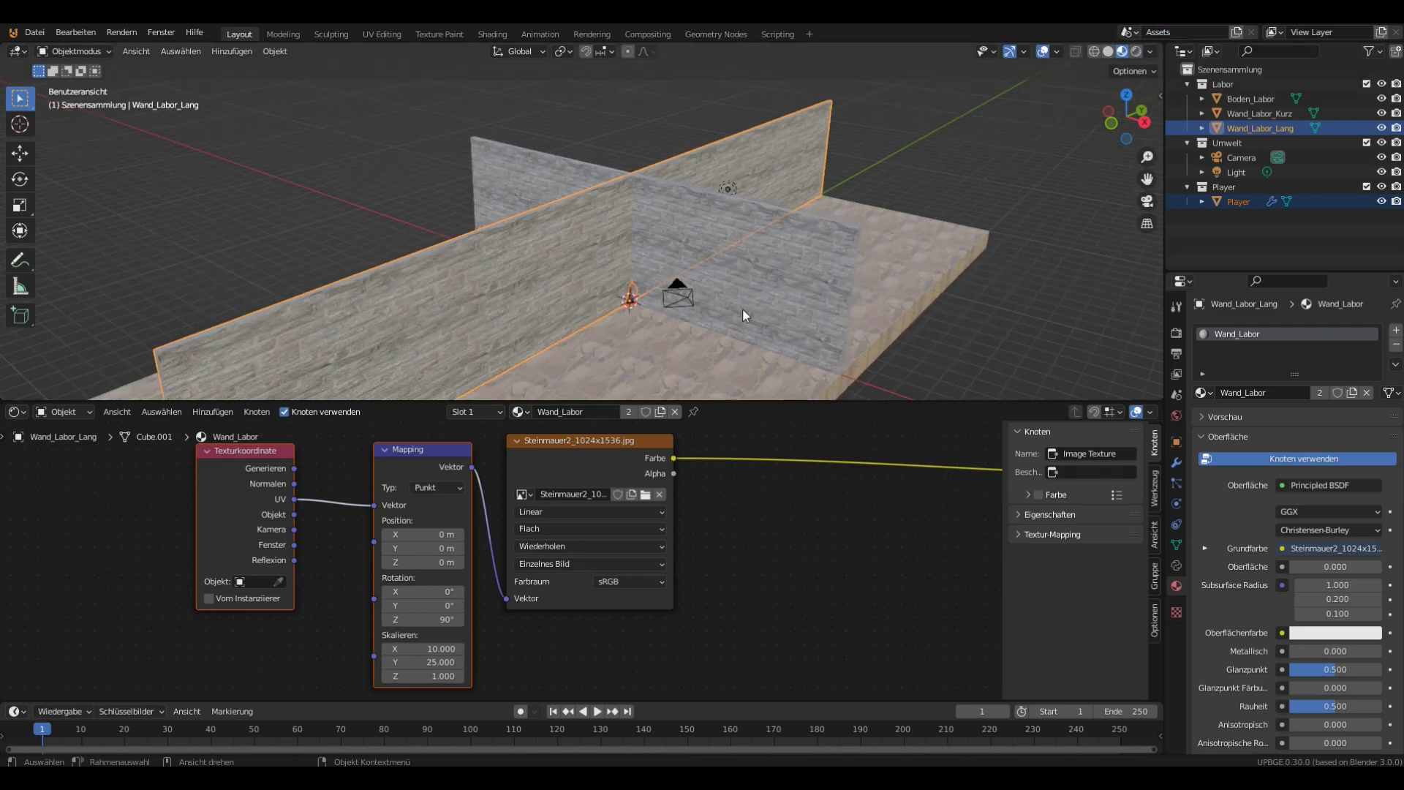
left_click(647, 345)
middle_click_drag(686, 276, 709, 160)
key("ctrl+g")
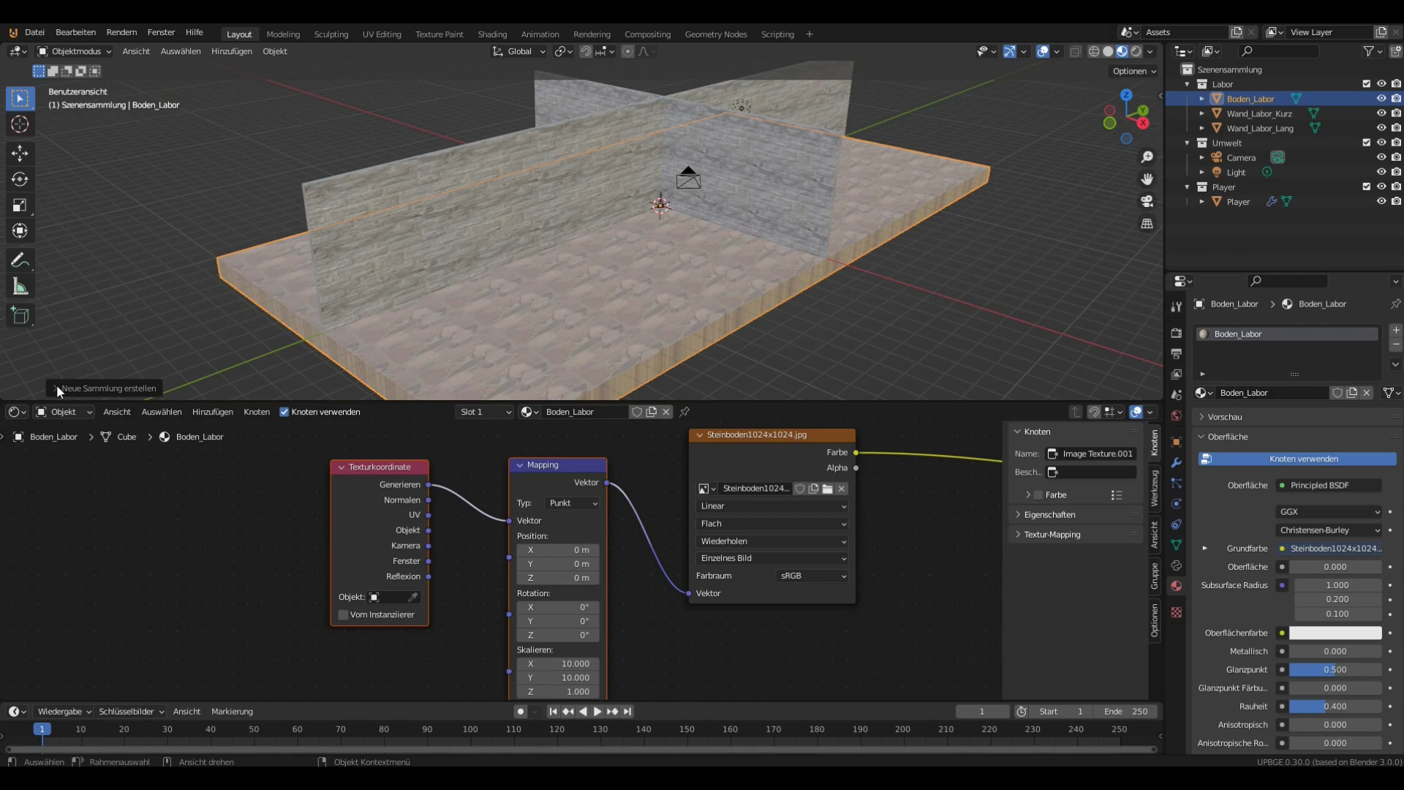
left_click(56, 387)
left_click(209, 384)
type("L")
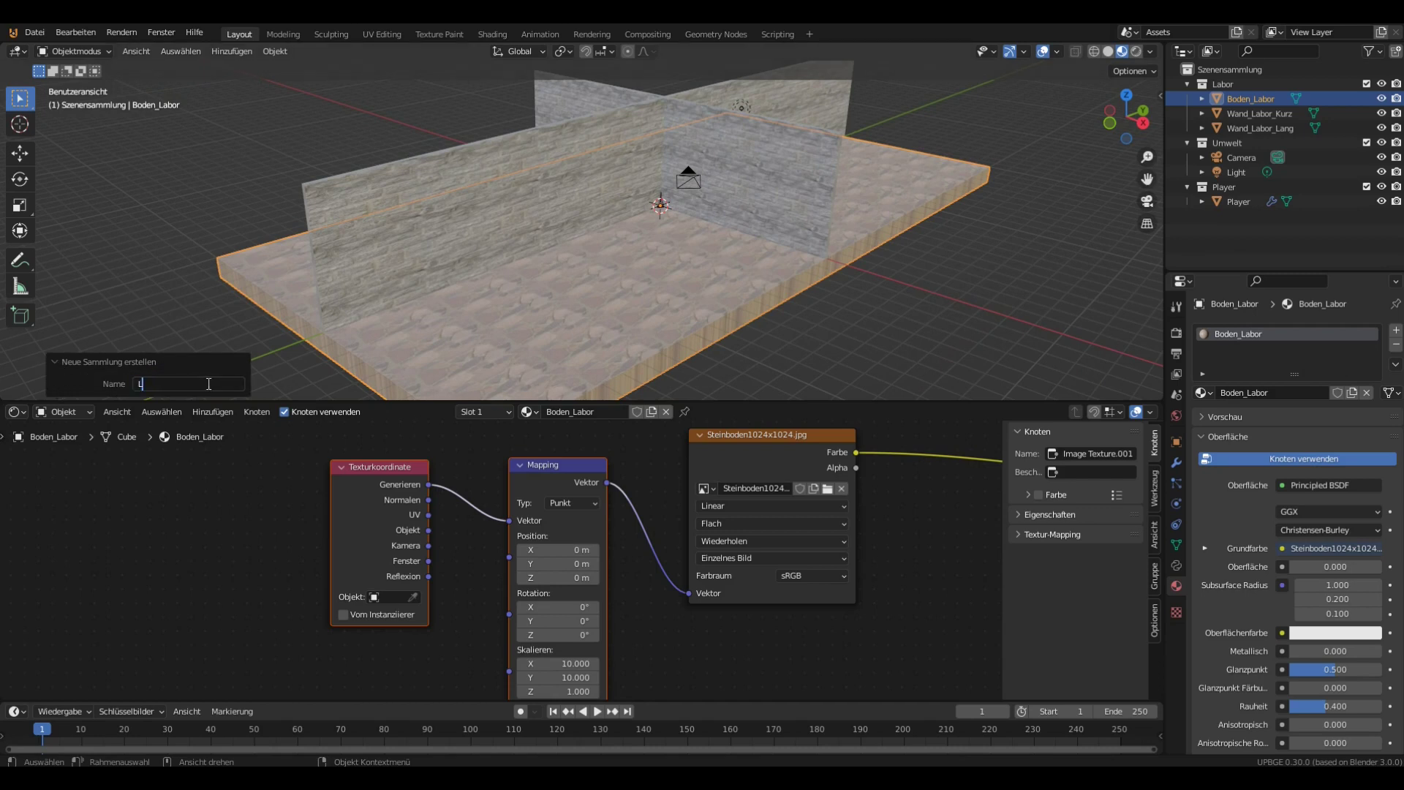
type("abor_Boden")
Create a new object collection named Labor_Wand_Lang from the long wall
left_click(436, 179)
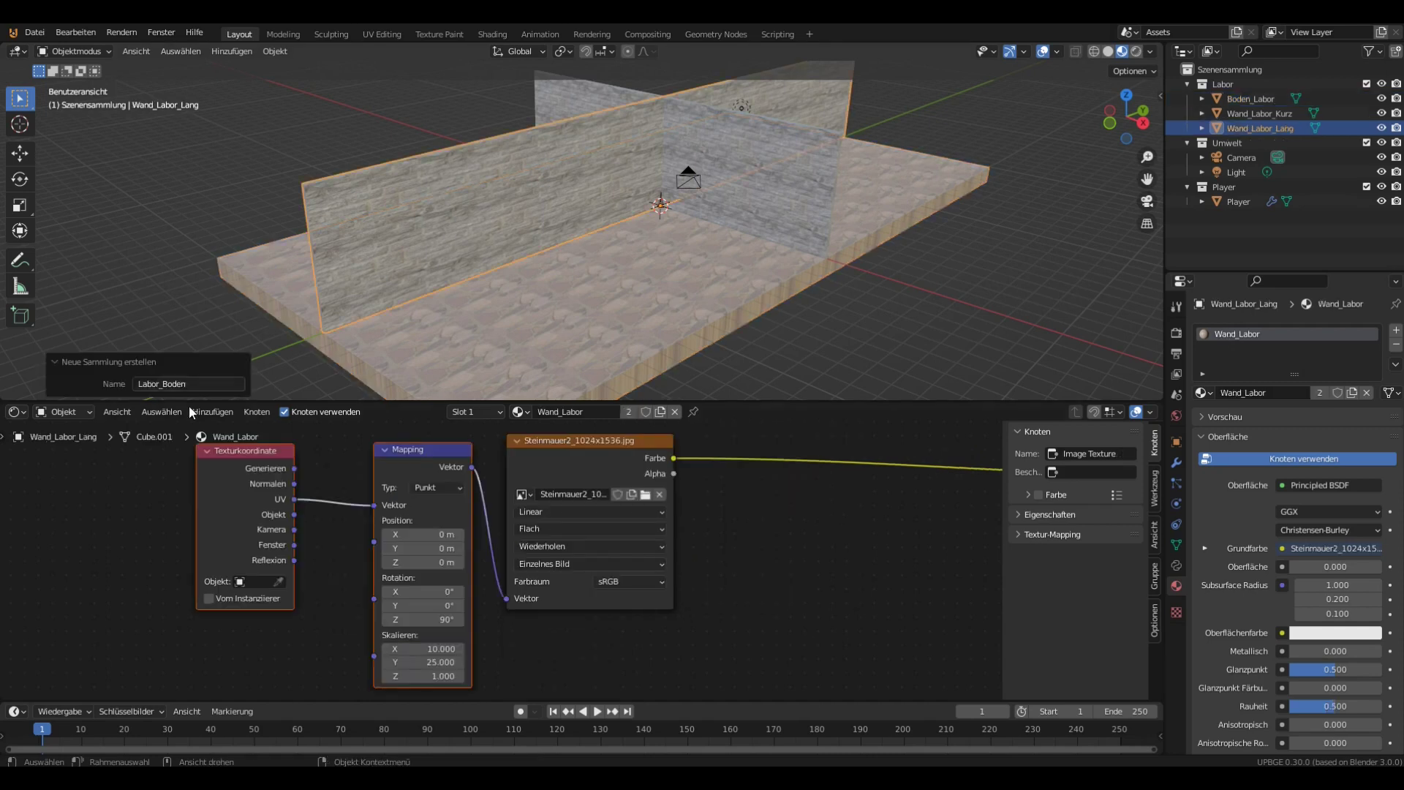
left_click(198, 383)
double_click(163, 383)
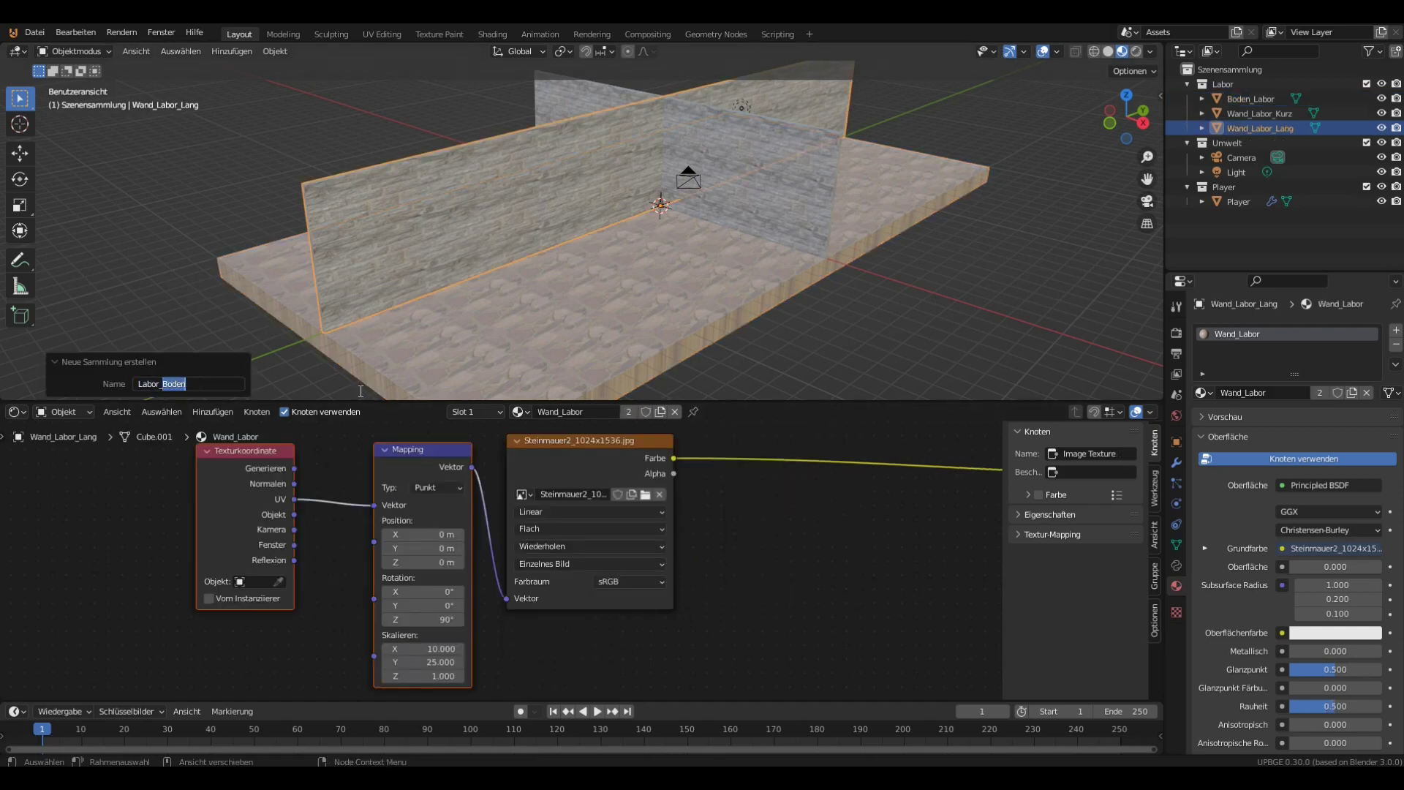
type("Wand_Lang")
key("Return")
right_click(827, 169)
key("Escape")
Create a new object collection named Labor_Wand_Kurz from the short wall
left_click(799, 169)
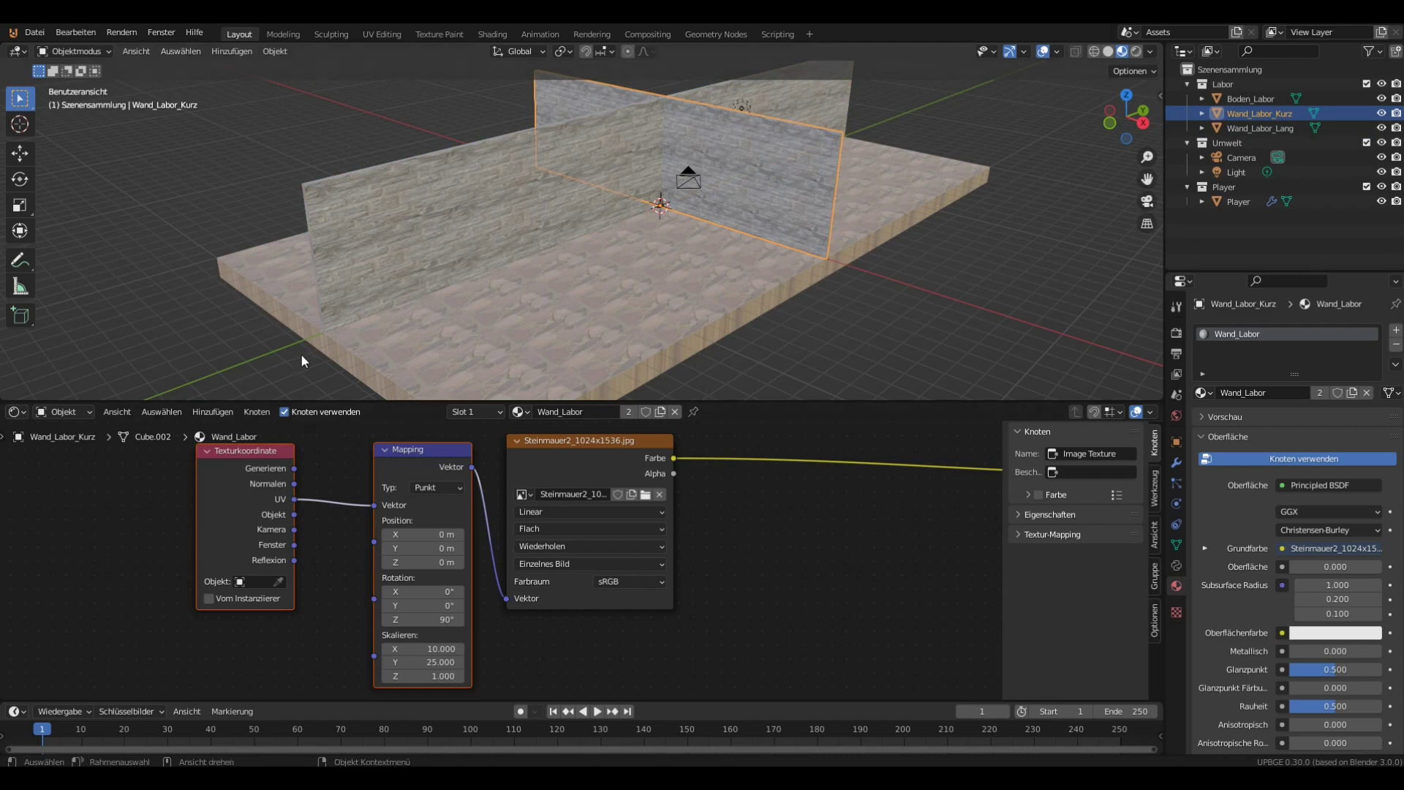
key("ctrl+g")
left_click(229, 382)
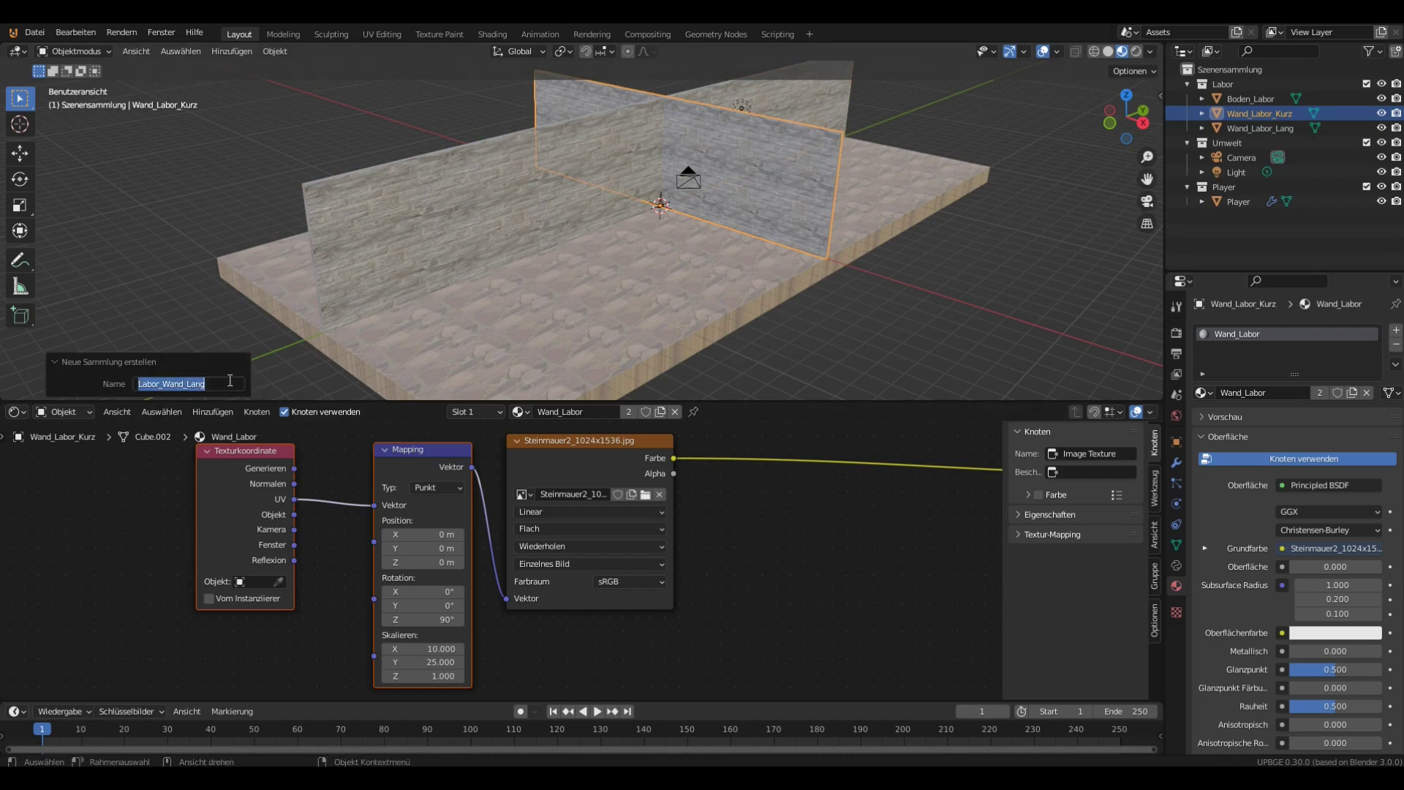
left_click_drag(188, 380, 349, 374)
type("Kurz")
Create a new empty scene and name it Labor
left_click(1130, 32)
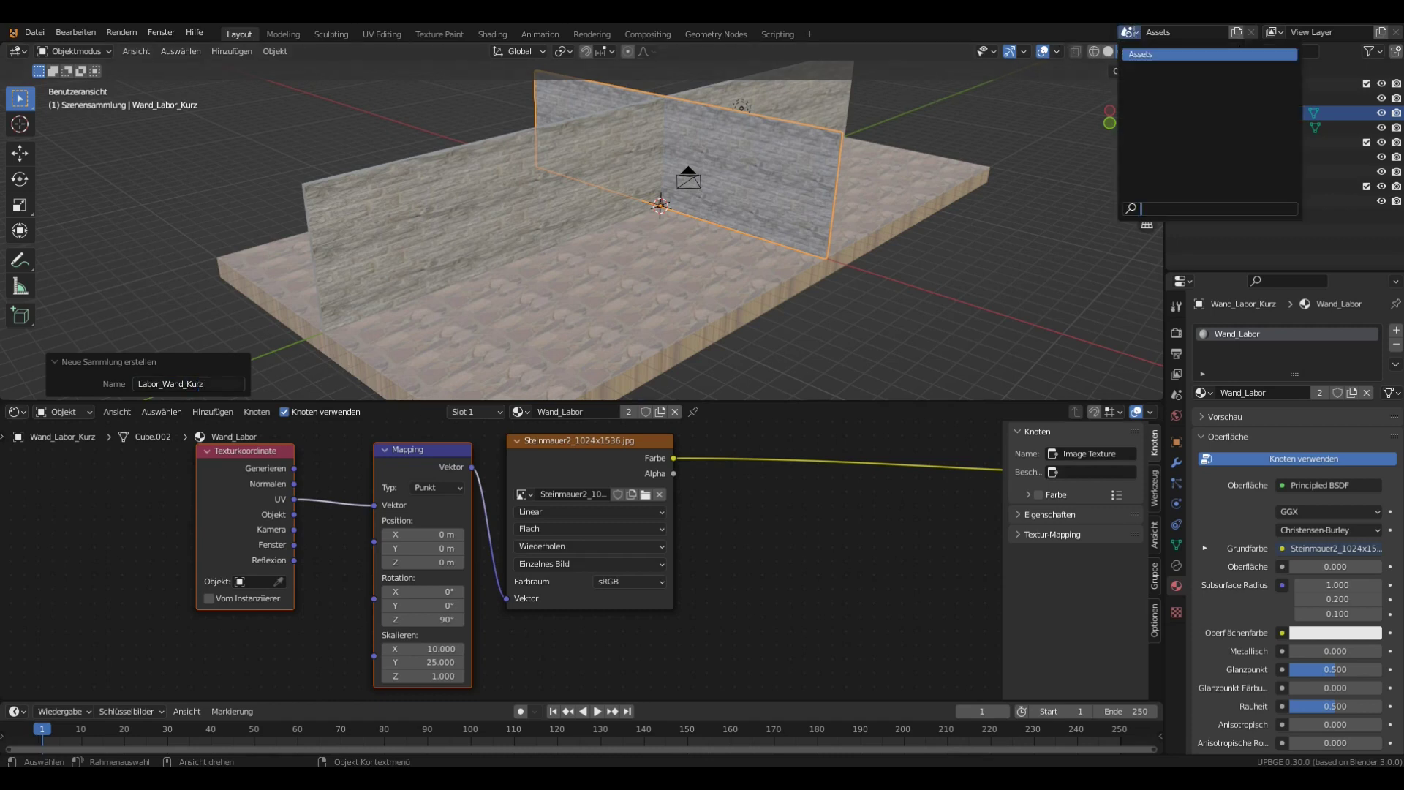
left_click(1236, 32)
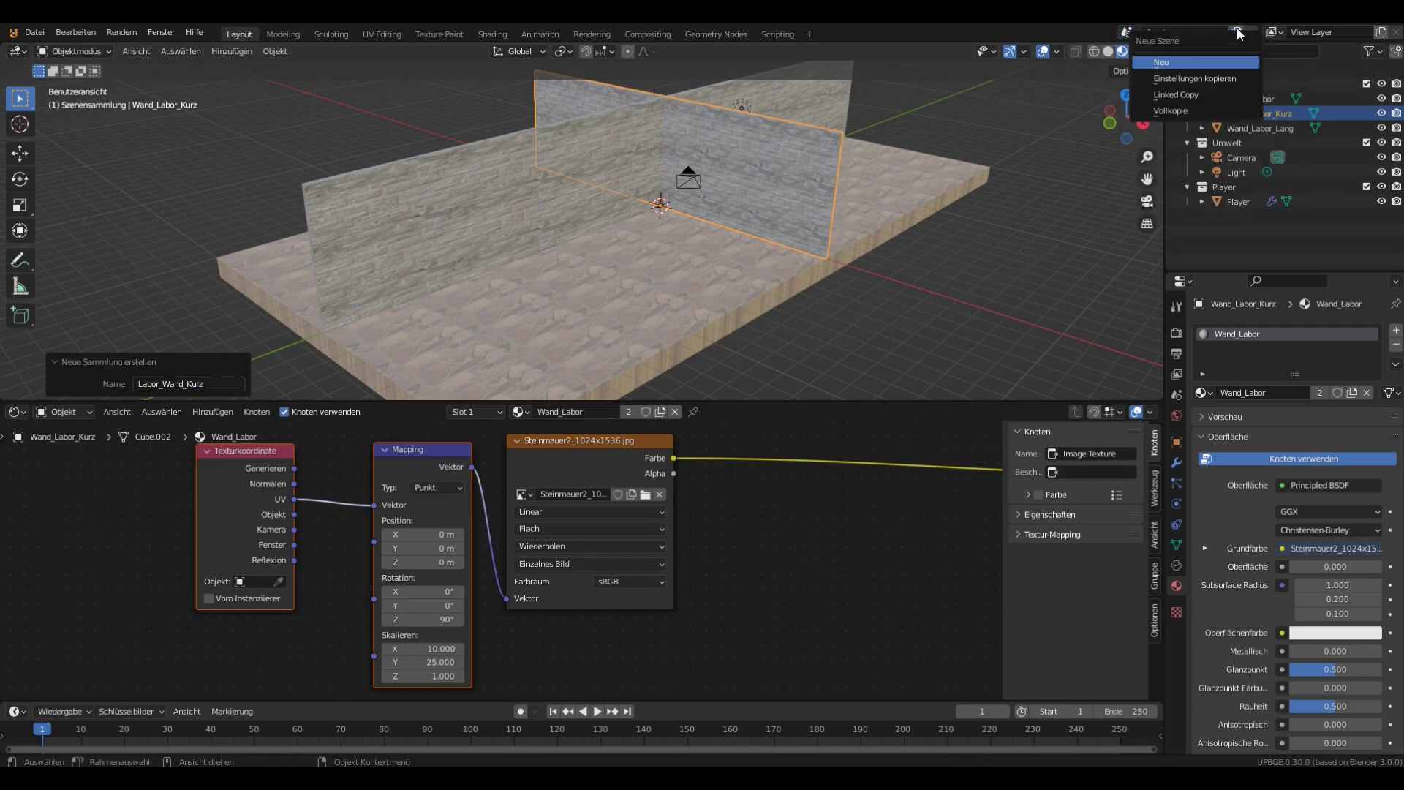
left_click(1190, 62)
double_click(1192, 34)
key("BackSpace")
type("Labor")
key("Return")
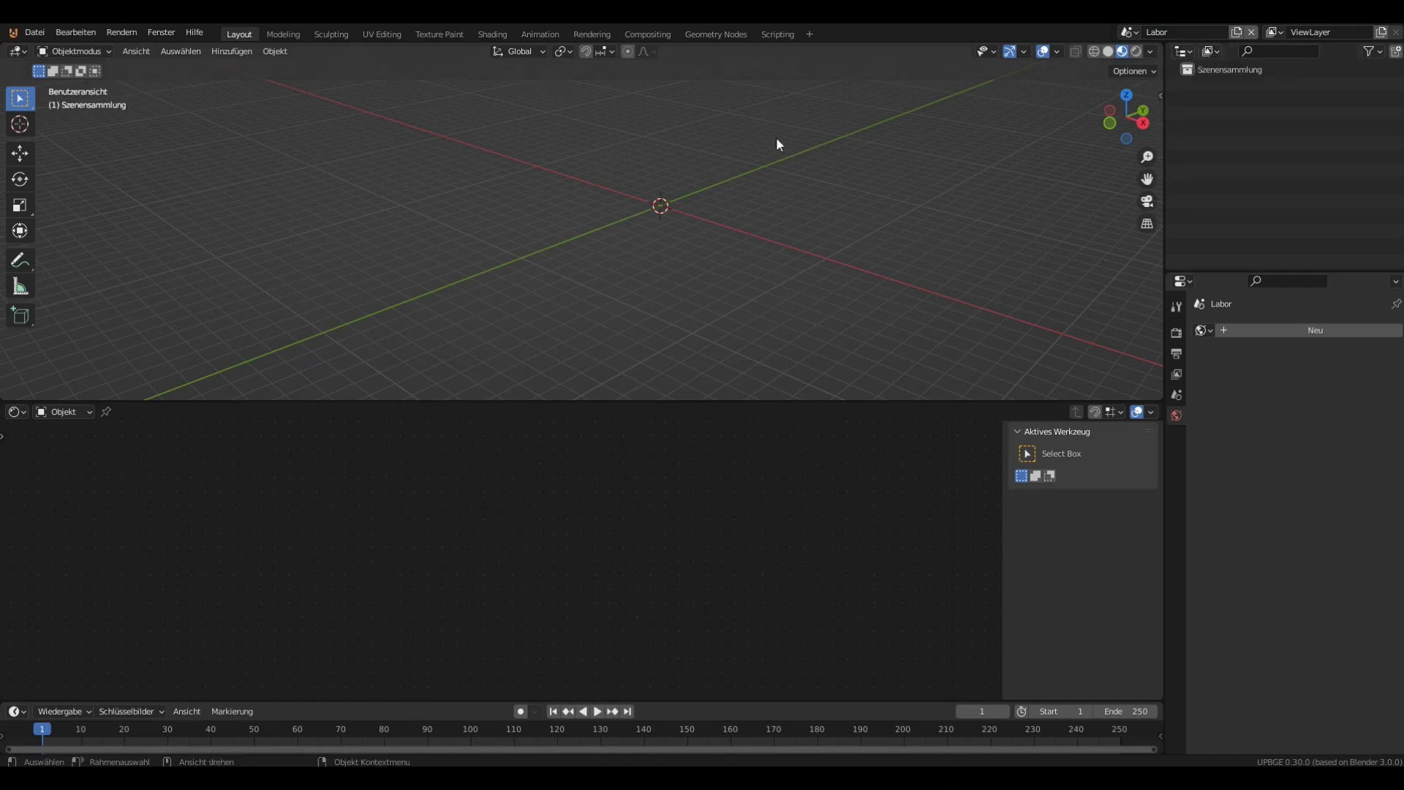
Add a collection instance of the whole Labor collection to the new scene
key("shift+a")
mouse_move(504, 217)
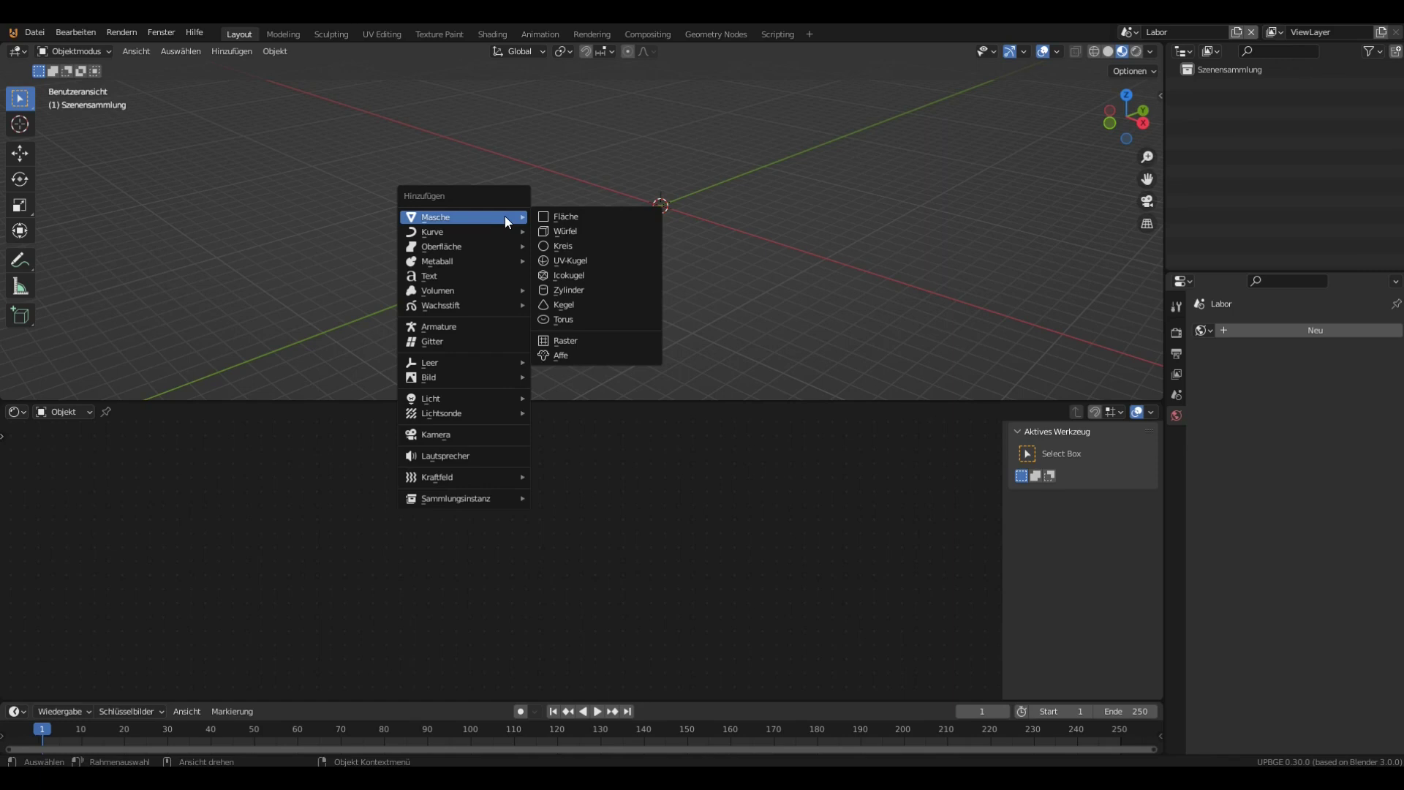
mouse_move(465, 504)
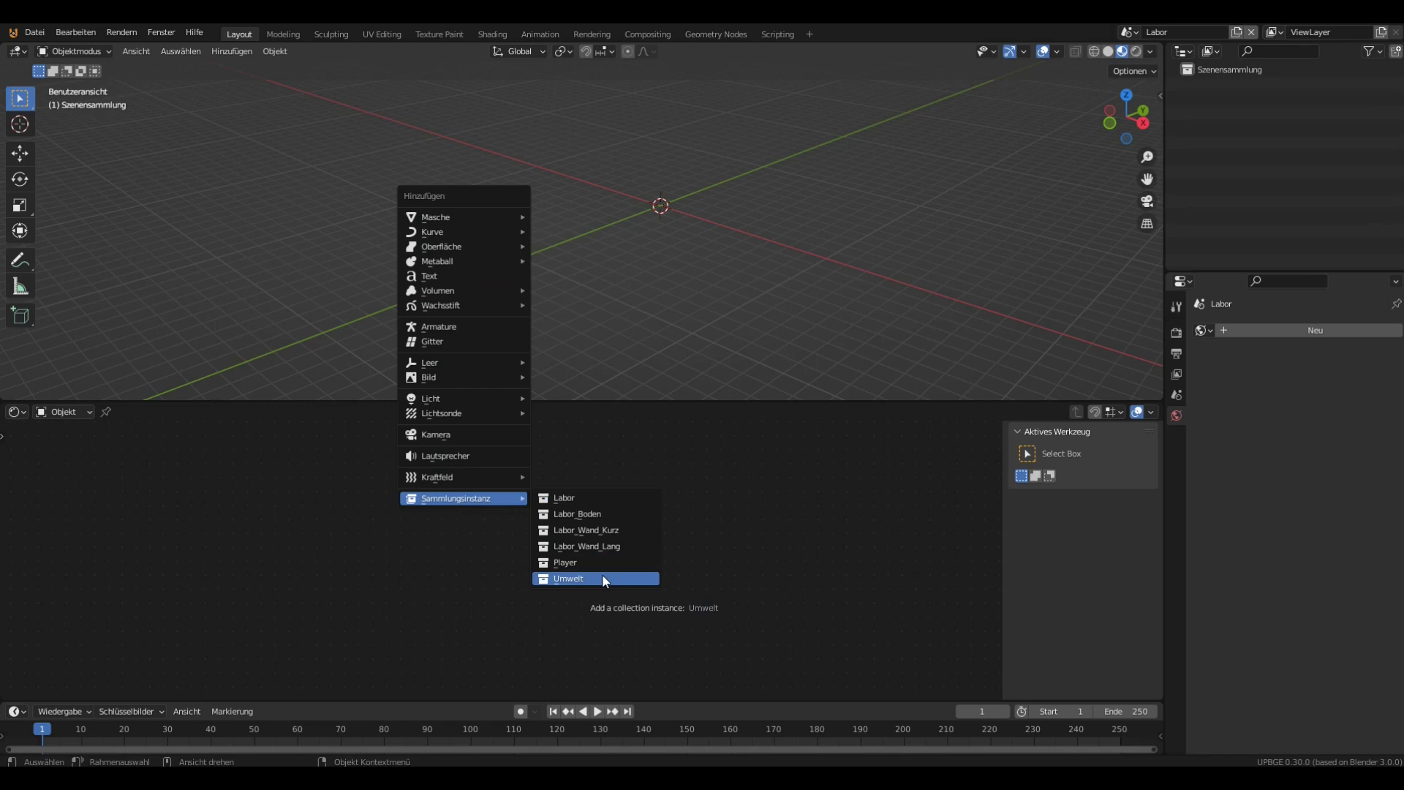
left_click(592, 497)
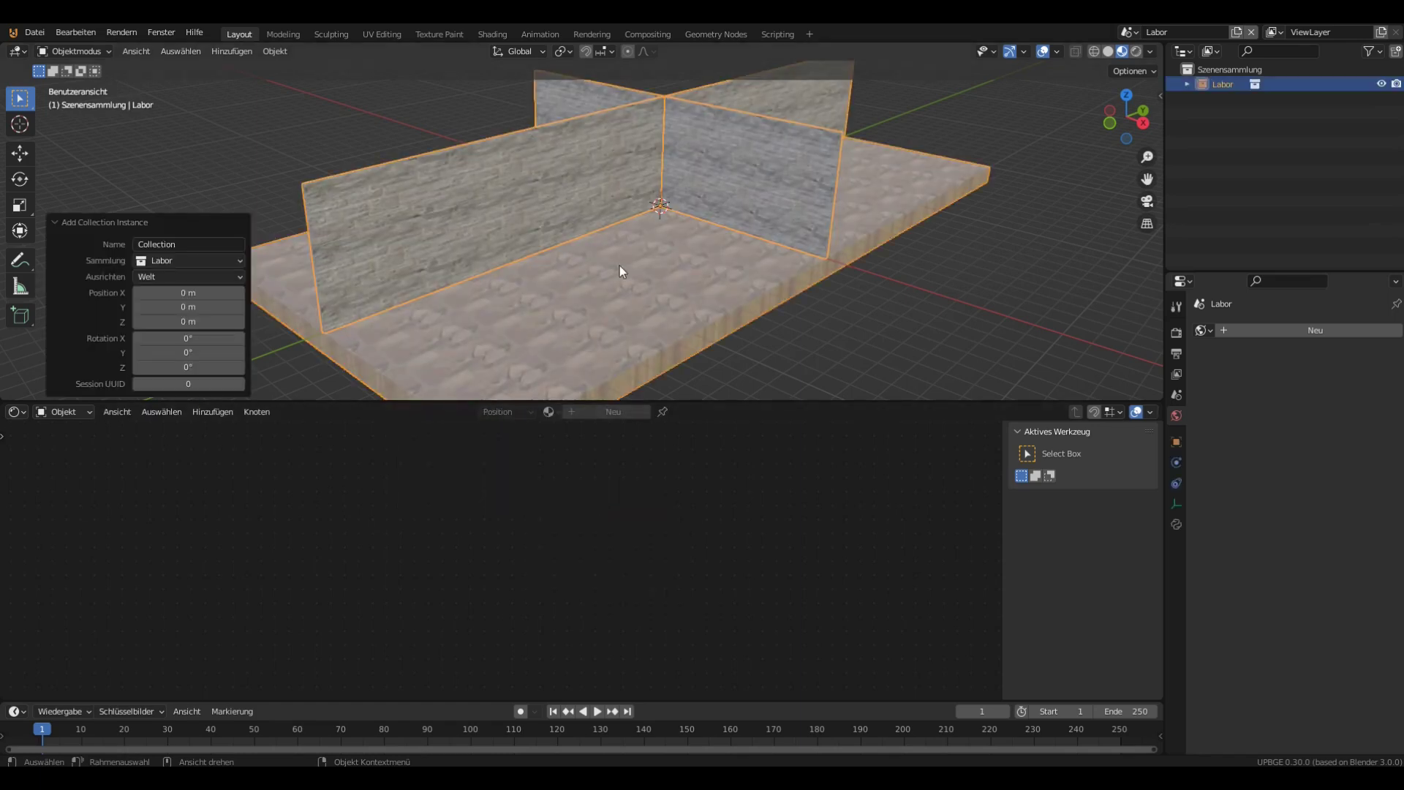
Expand the Labor collection instance in the scene hierarchy and delete it from the scene
left_click(587, 143)
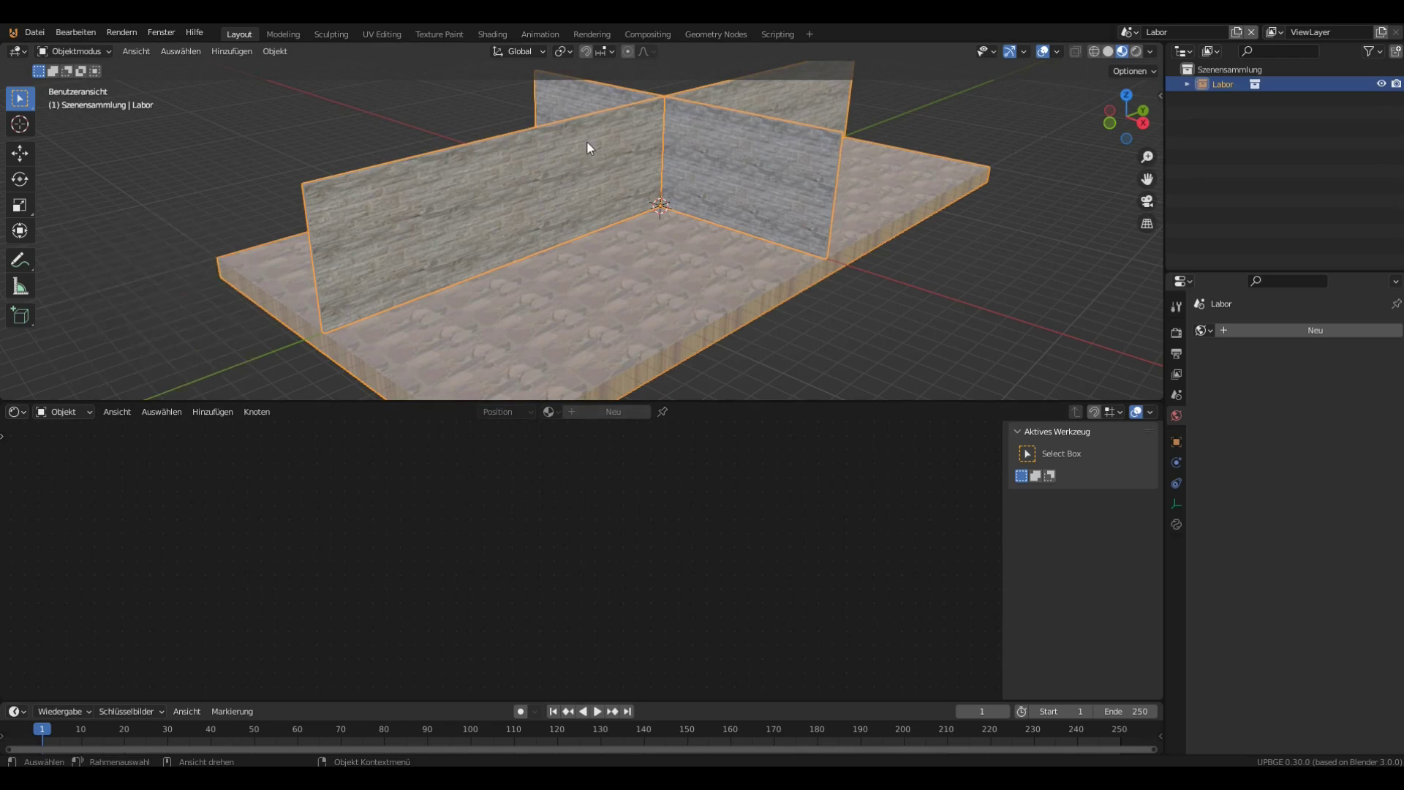
left_click(1184, 83)
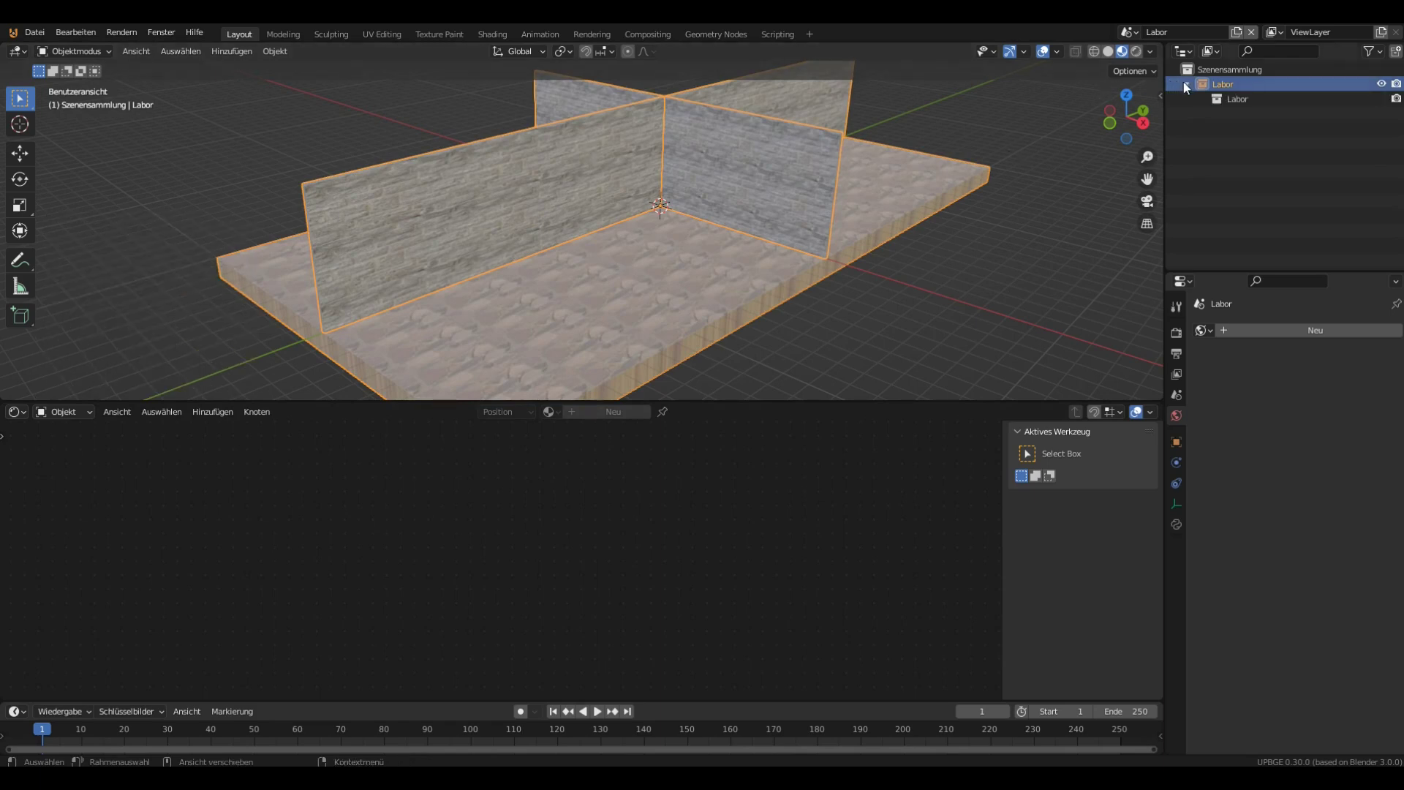
left_click(1219, 98)
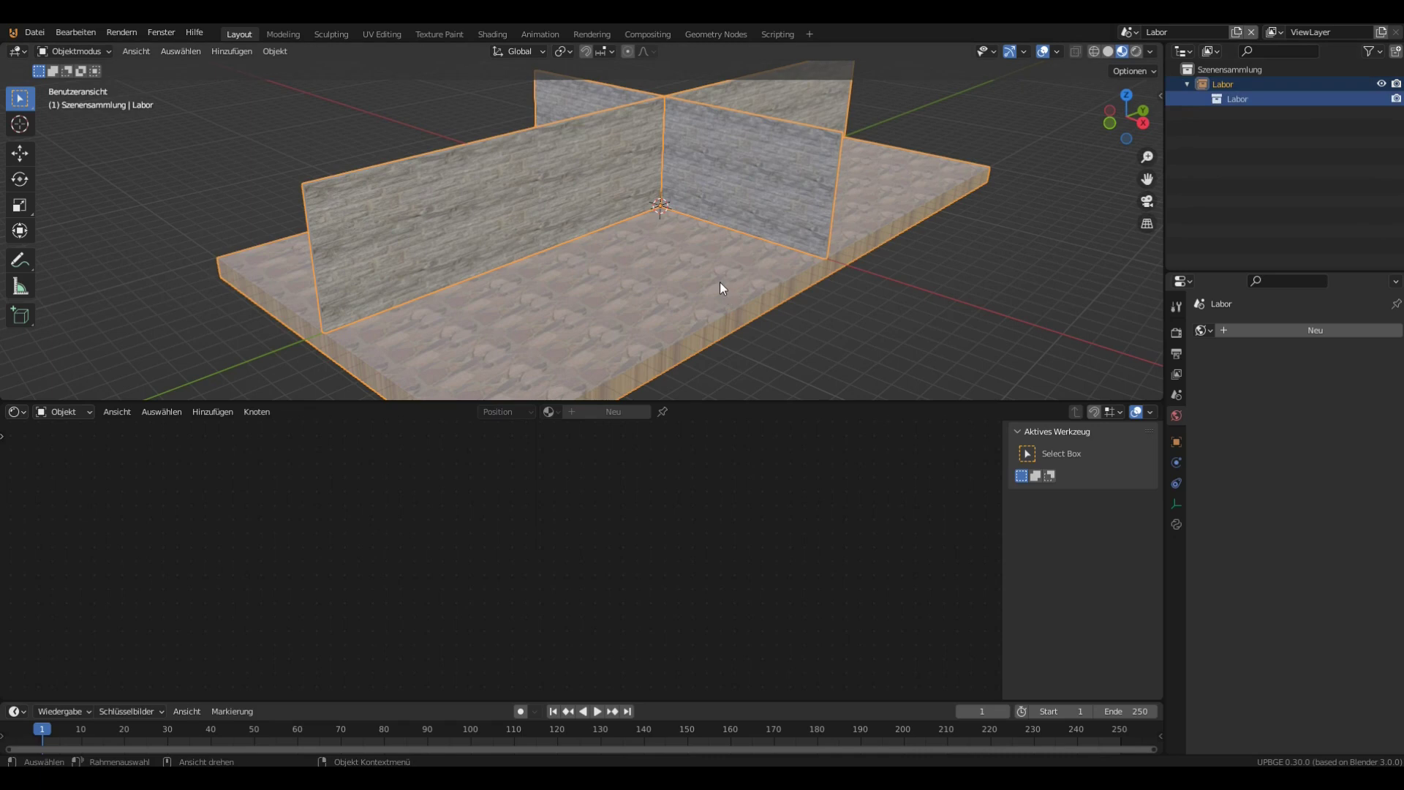
key("Delete")
Add a collection instance of Labor_Boden as the room's floor
key("shift+a")
mouse_move(716, 342)
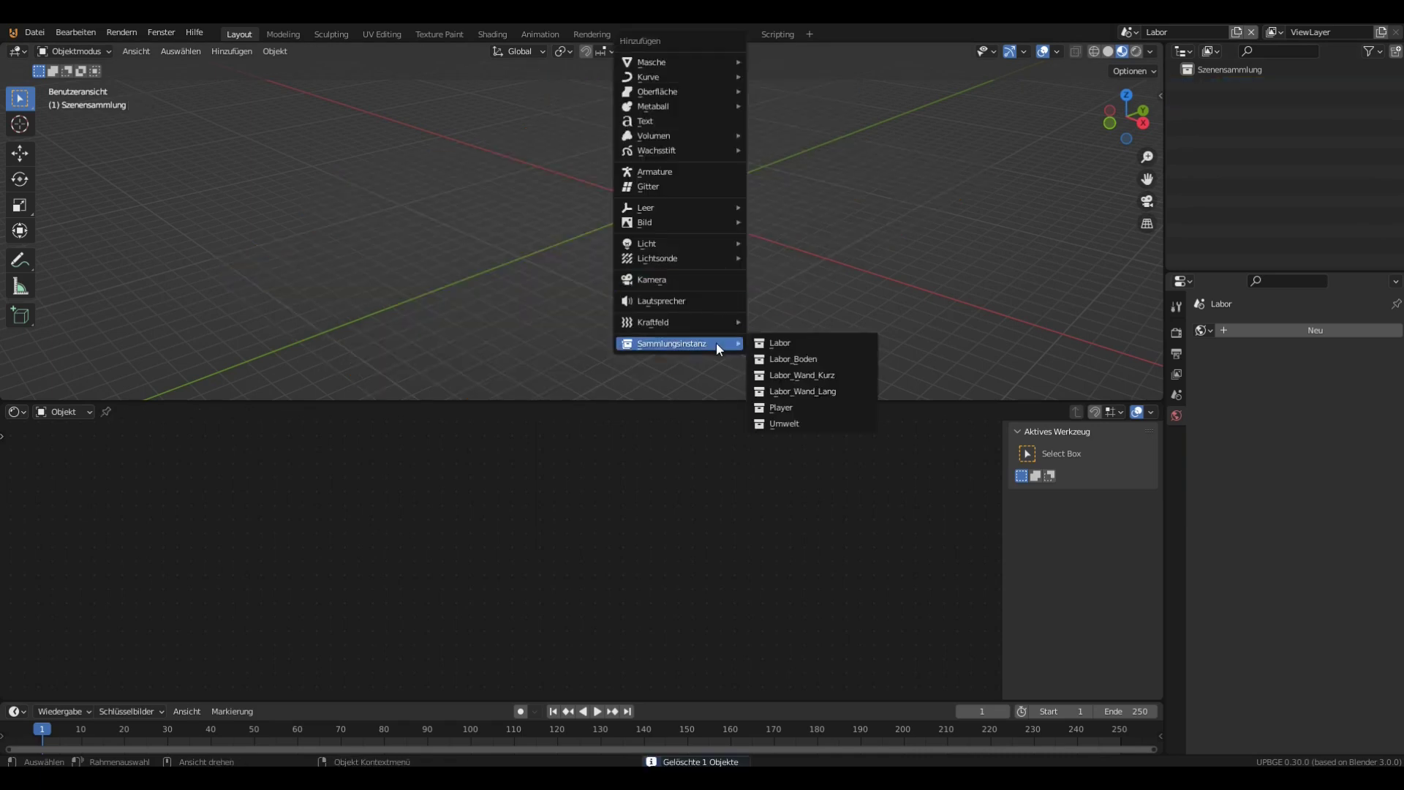
left_click(797, 359)
Add a collection instance of Labor_Wand_Kurz and move it 20 m along the Y axis to one end of the floor
mouse_move(674, 199)
middle_mouse_down()
mouse_move(660, 190)
mouse_move(686, 204)
middle_mouse_up()
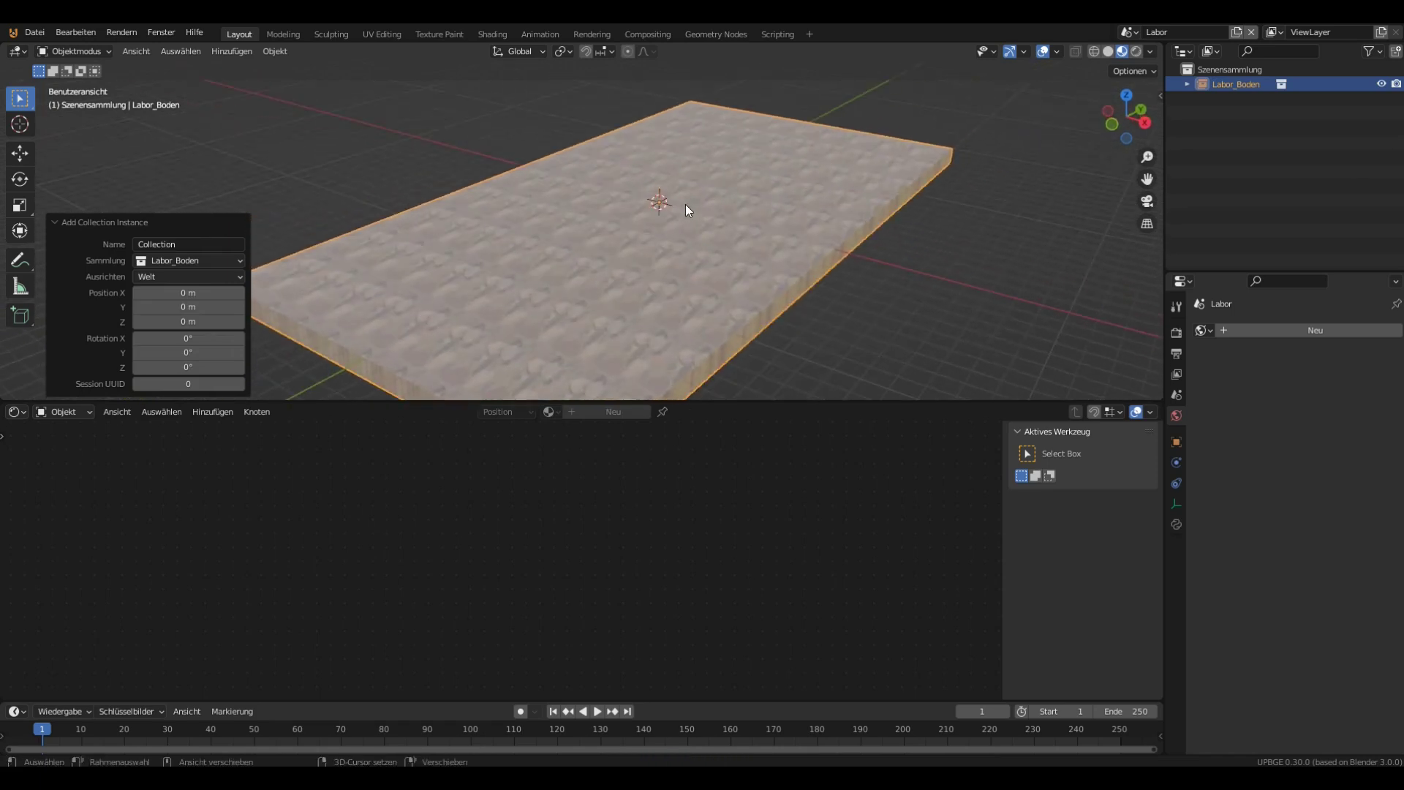
key("shift+a")
mouse_move(676, 343)
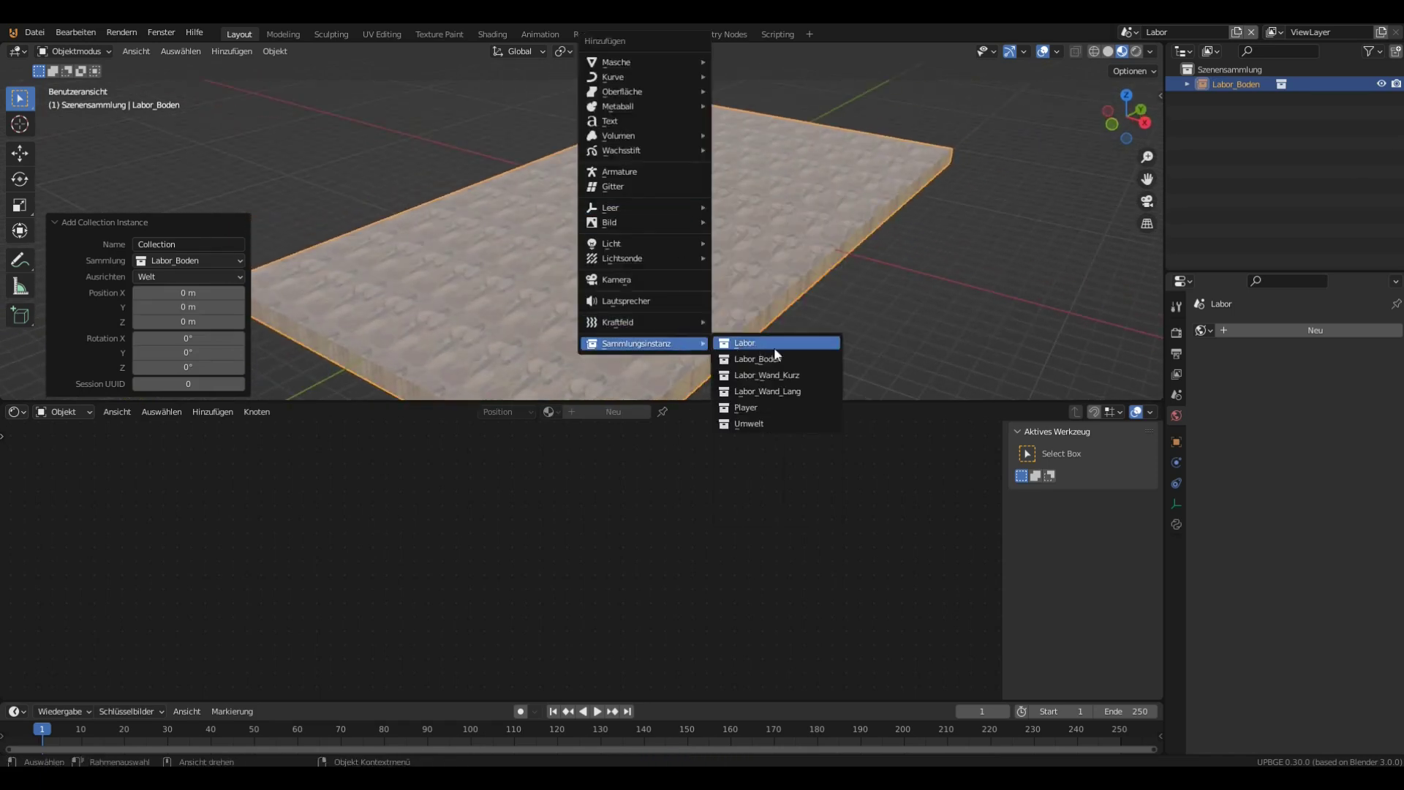
left_click(805, 374)
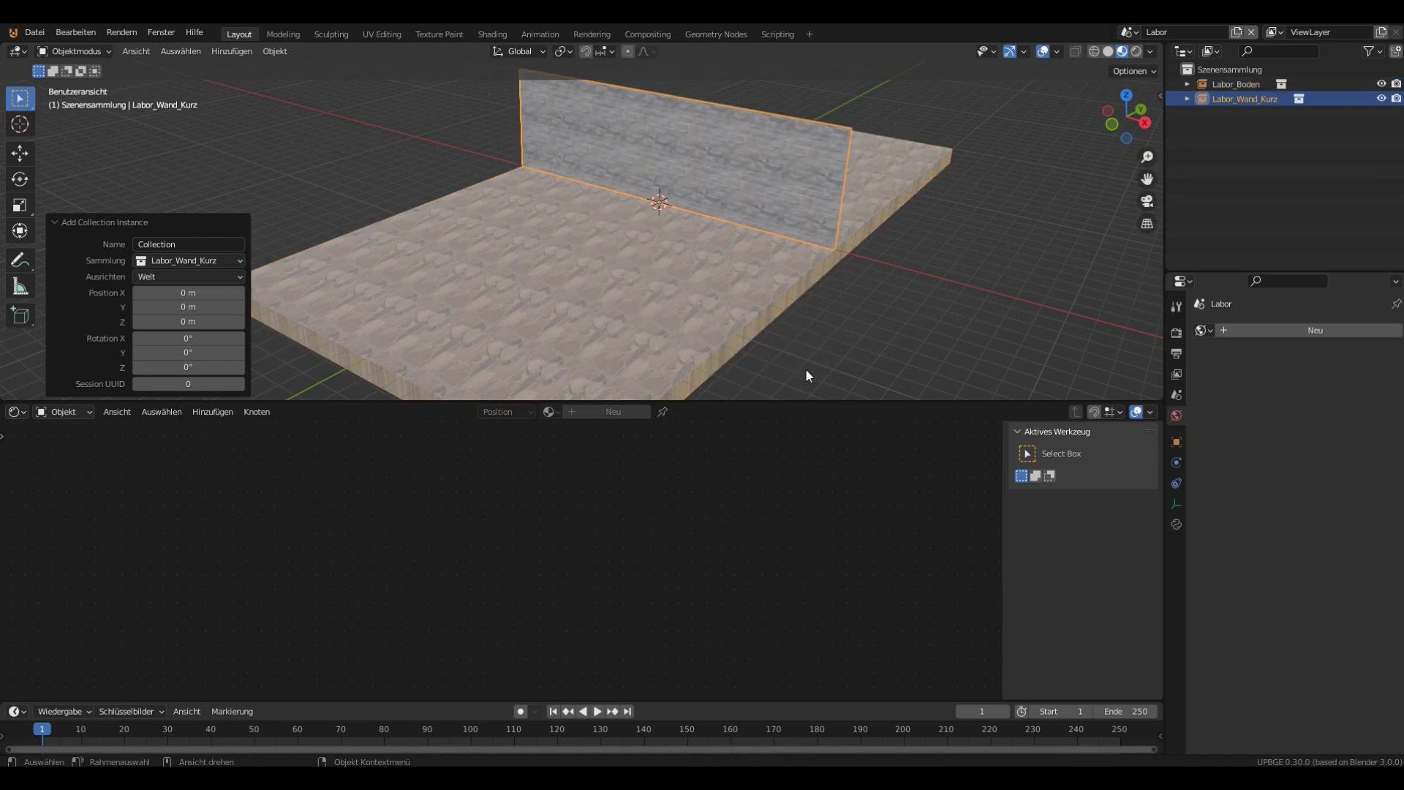
middle_click_drag(761, 90, 691, 150)
key("g")
type("y20")
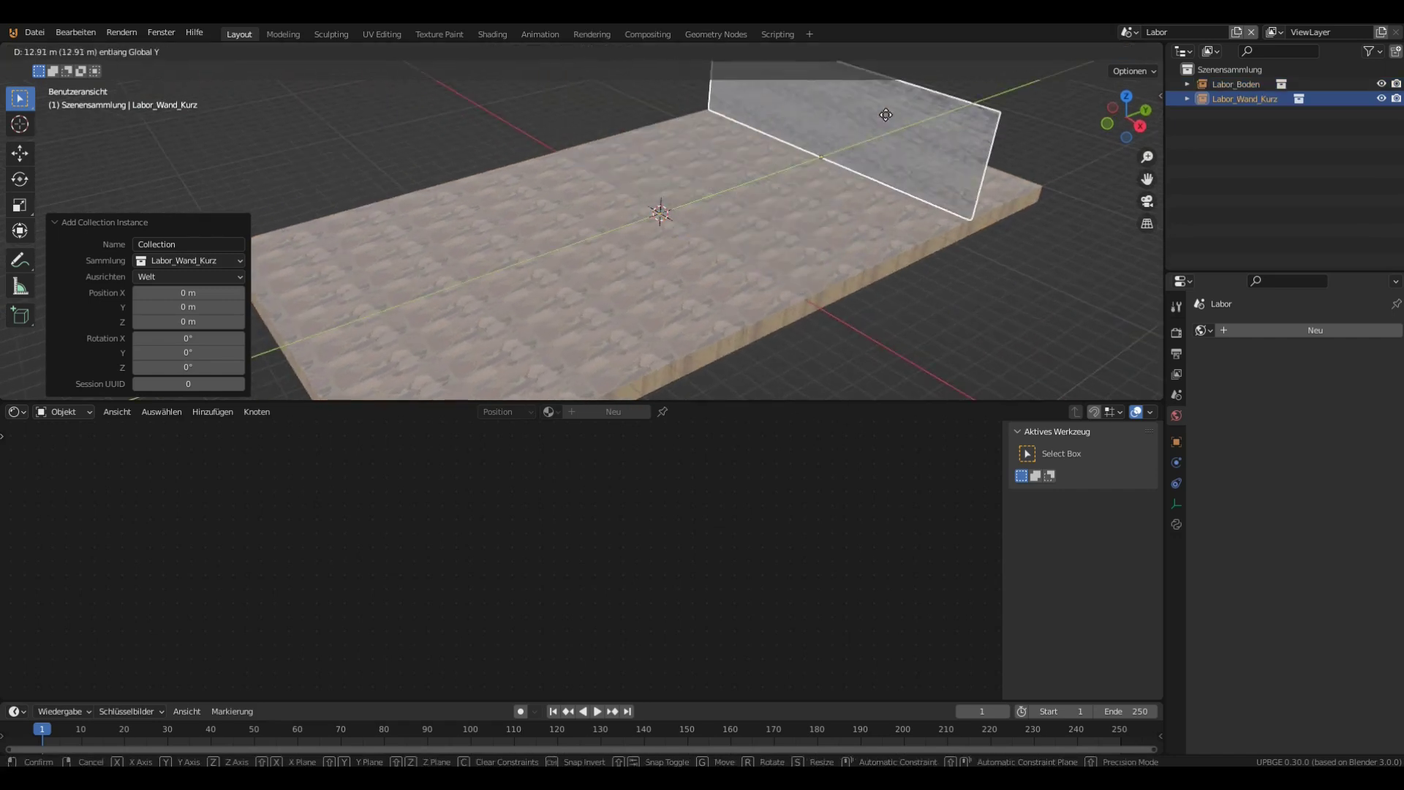
key("Return")
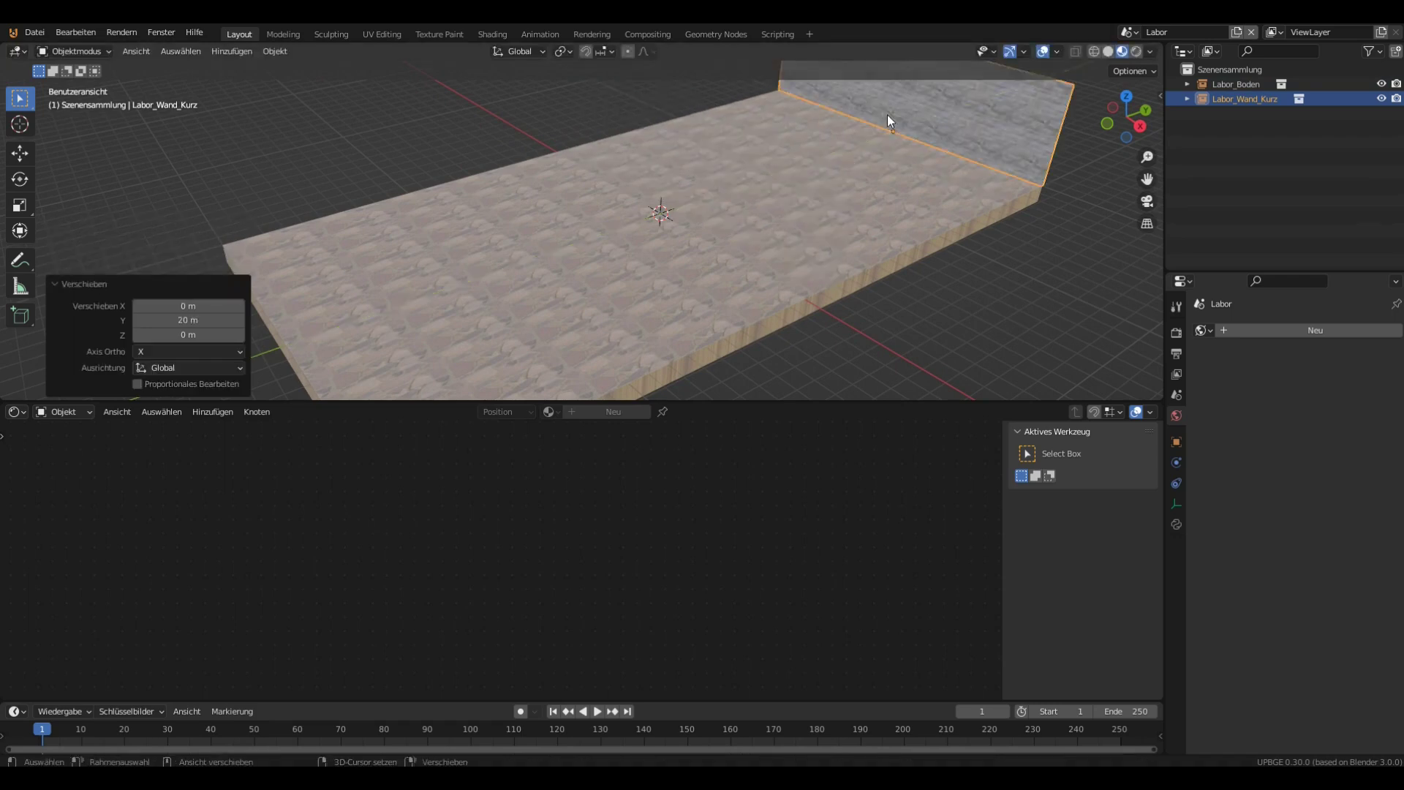
Duplicate the short wall instance and offset the copy -40 m along Y to the opposite end of the floor
key("shift+d")
type("y")
type("-40")
key("Return")
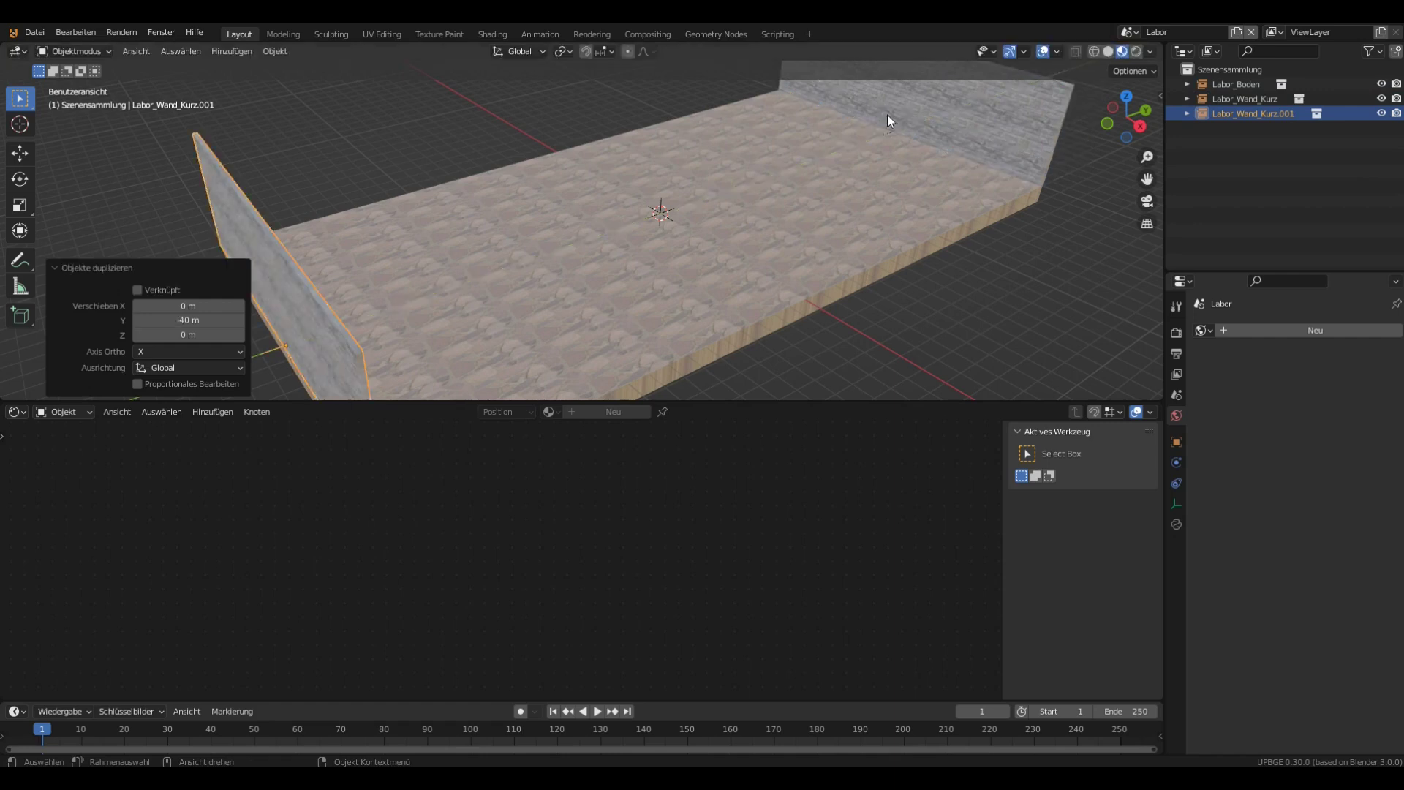
Add a collection instance of Labor_Wand_Lang and move it -10 m along the X axis to the floor's long edge
key("shift+a")
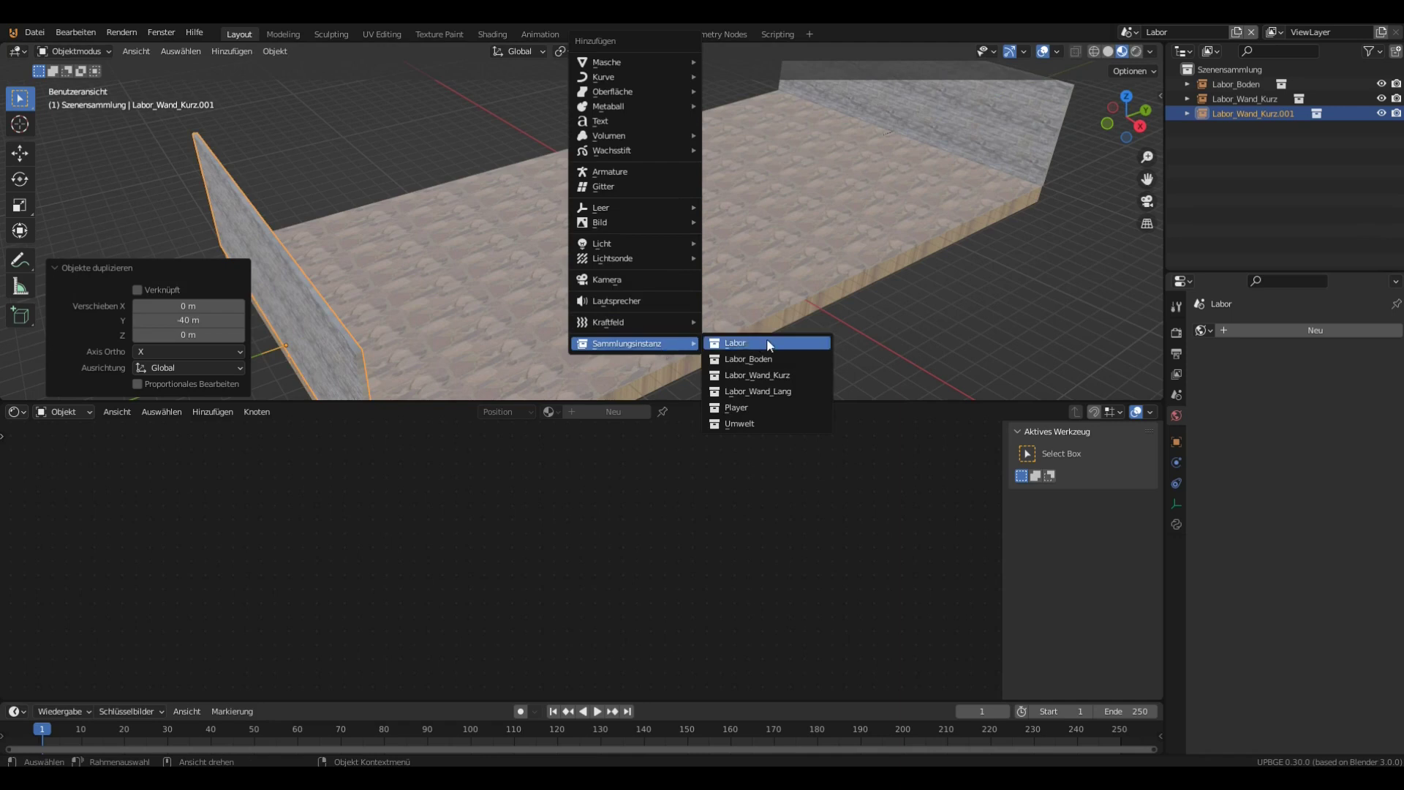
left_click(793, 391)
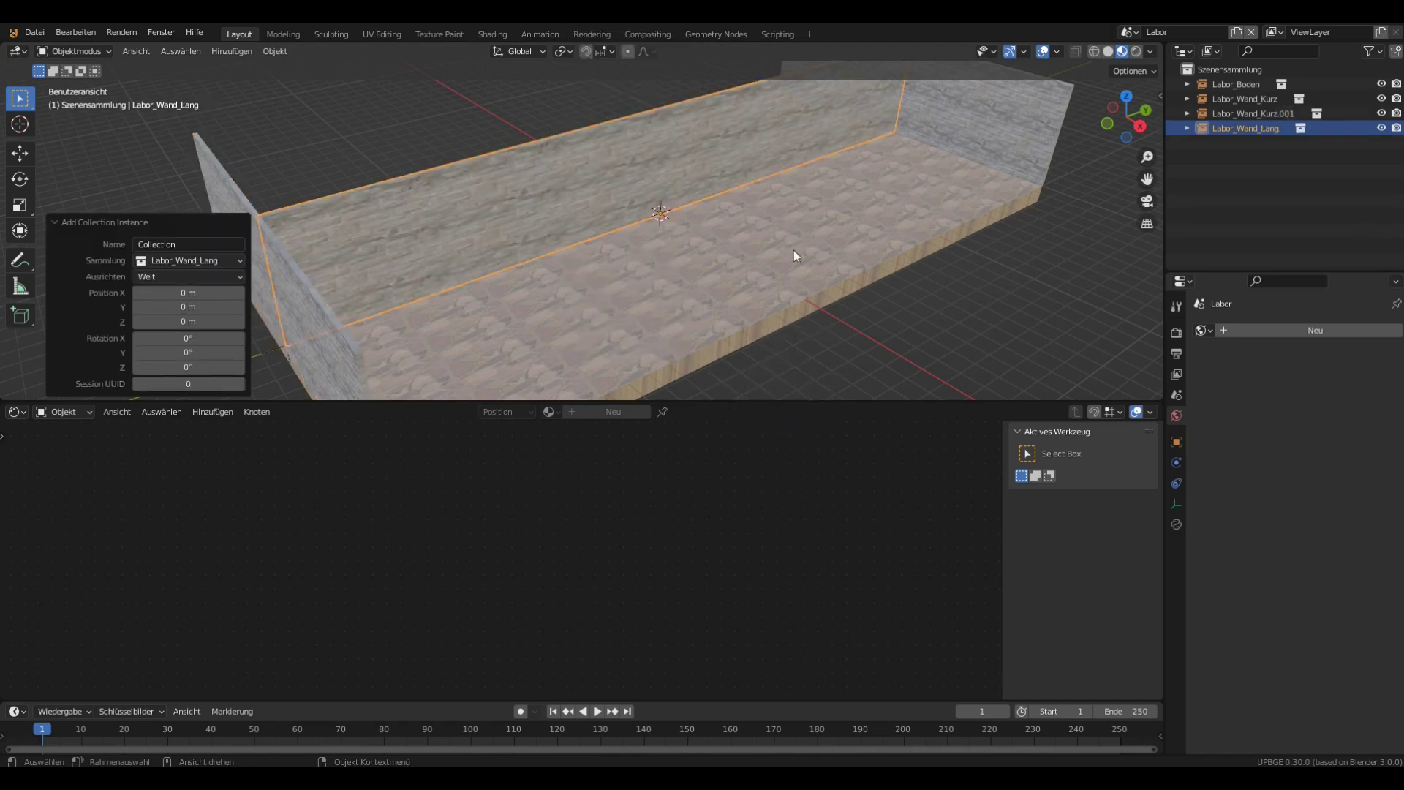
key("g")
key("x")
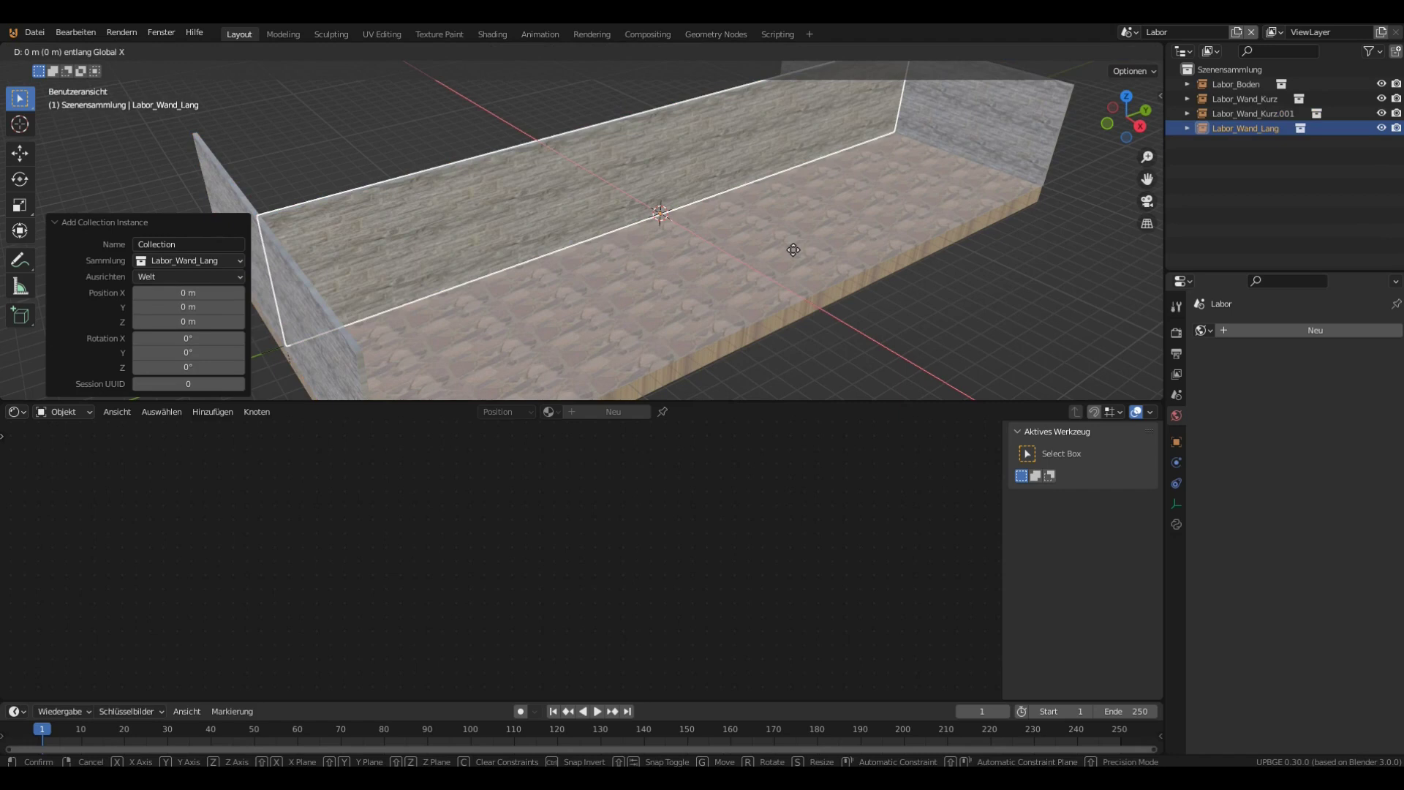
type("10")
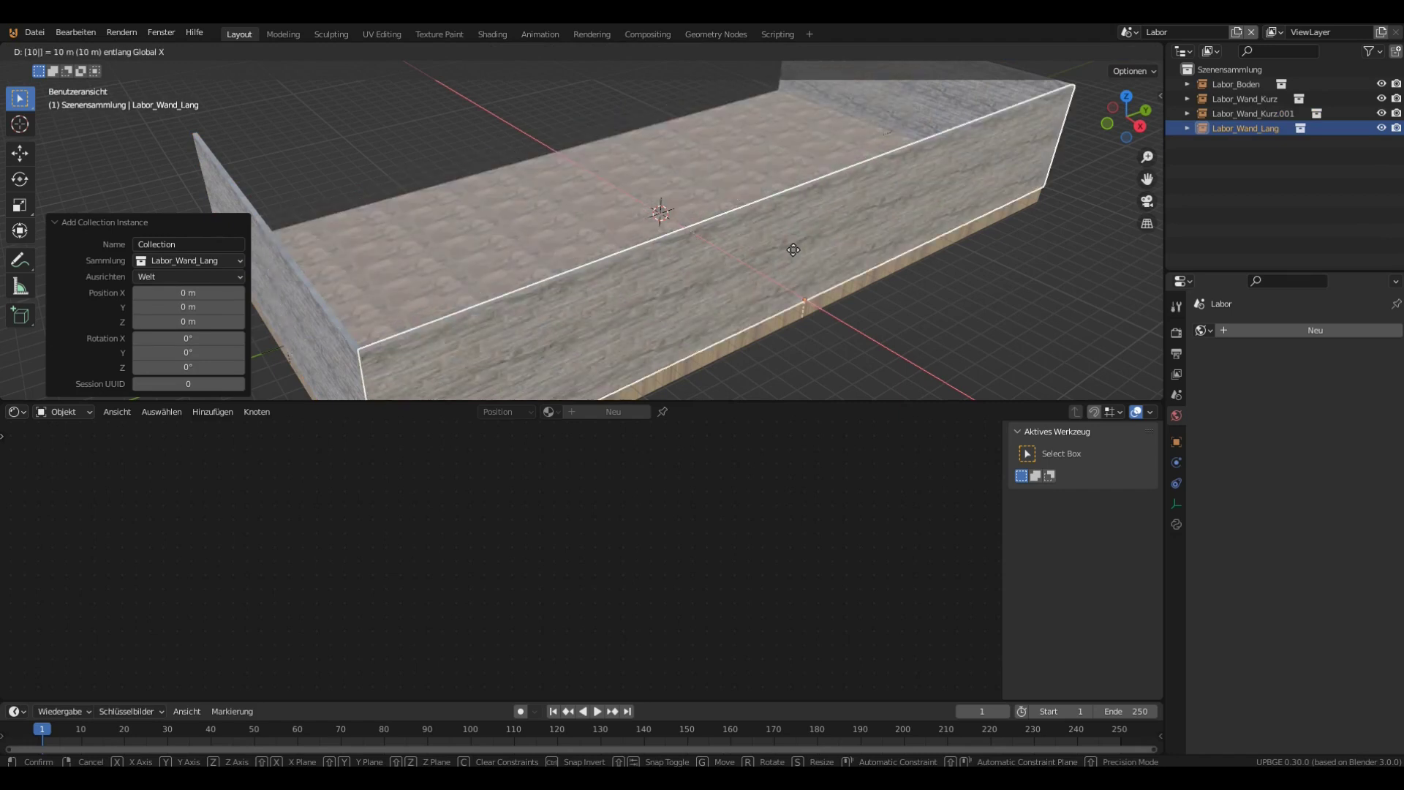
type("-")
key("Return")
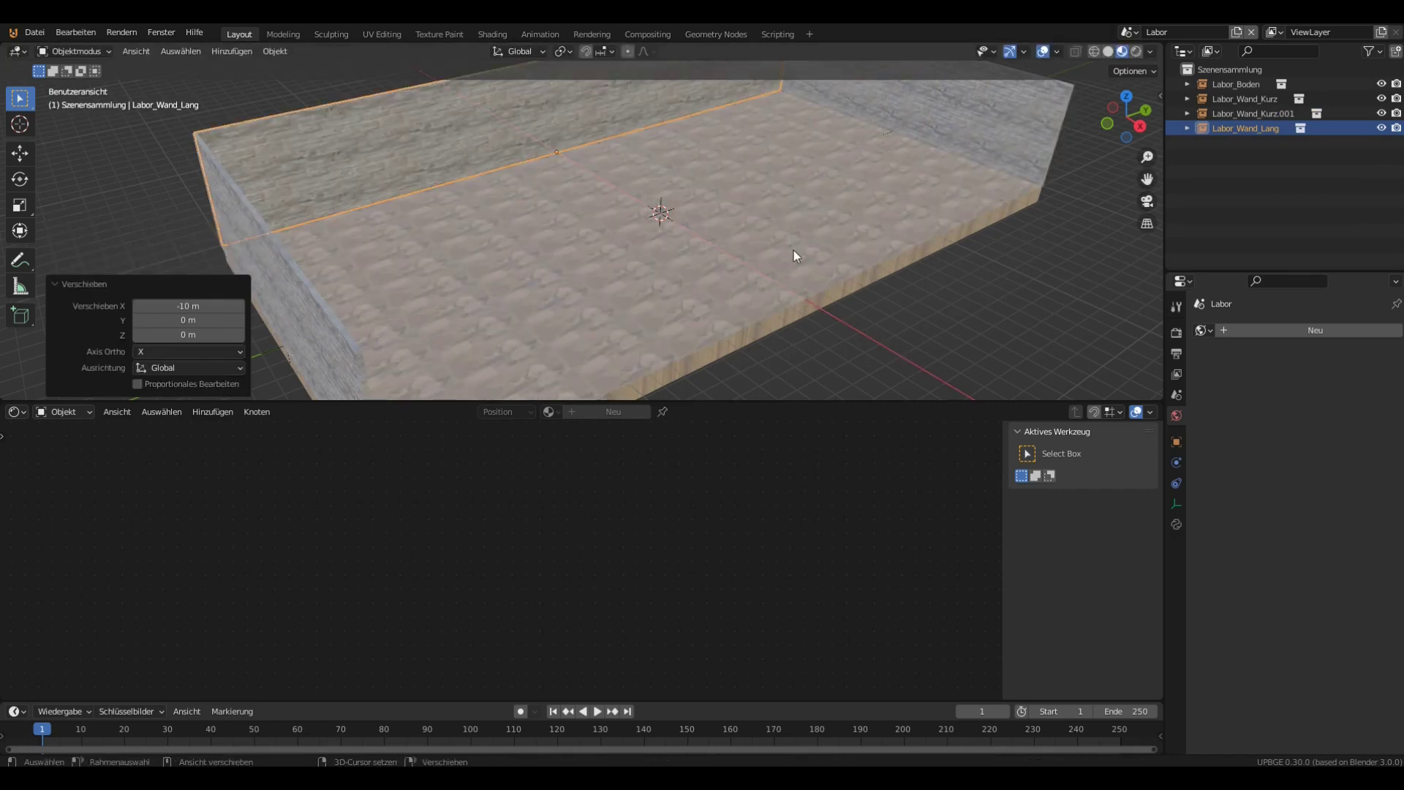
Duplicate the long wall instance and offset the copy 20 m along X to the opposite long edge
key("shift+d")
key("x")
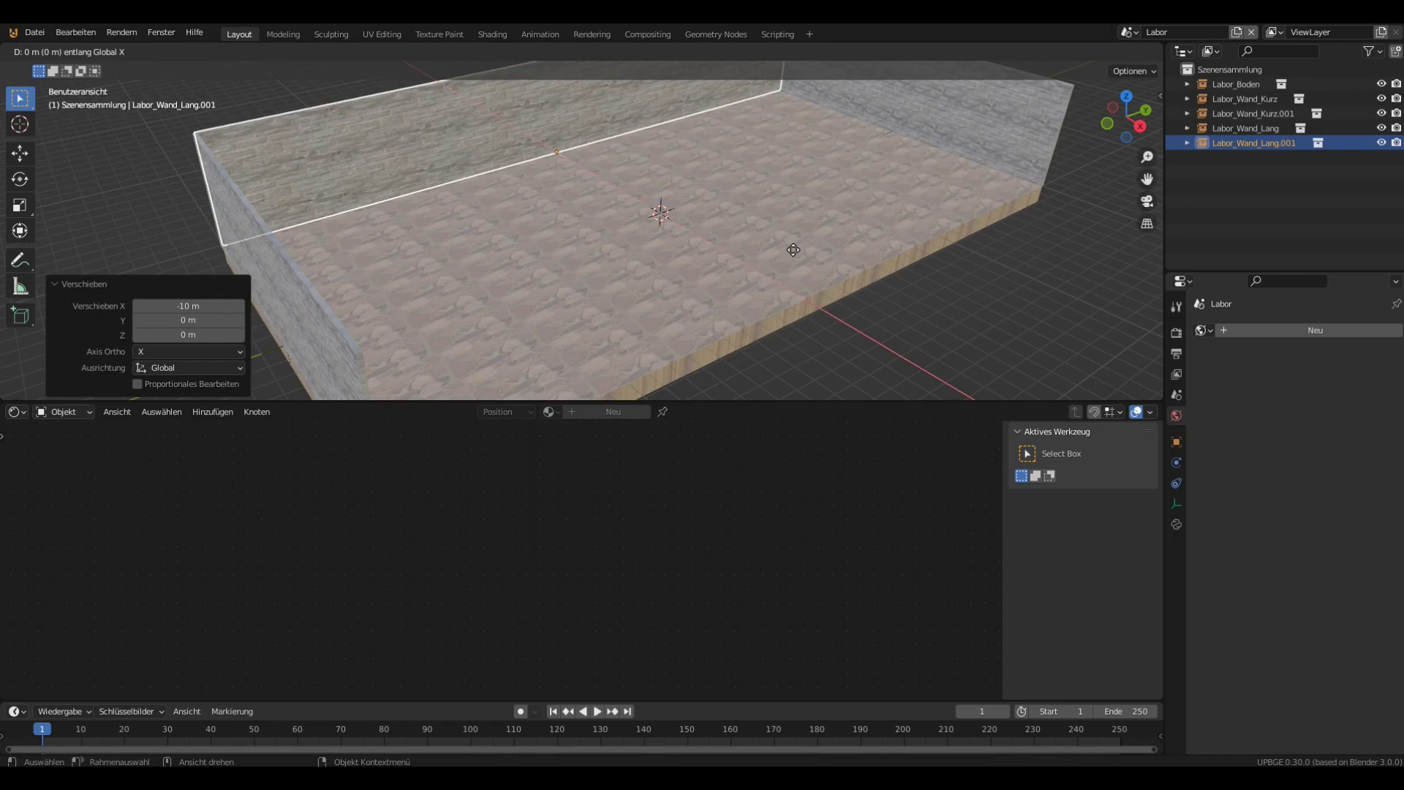
type("20")
key("Return")
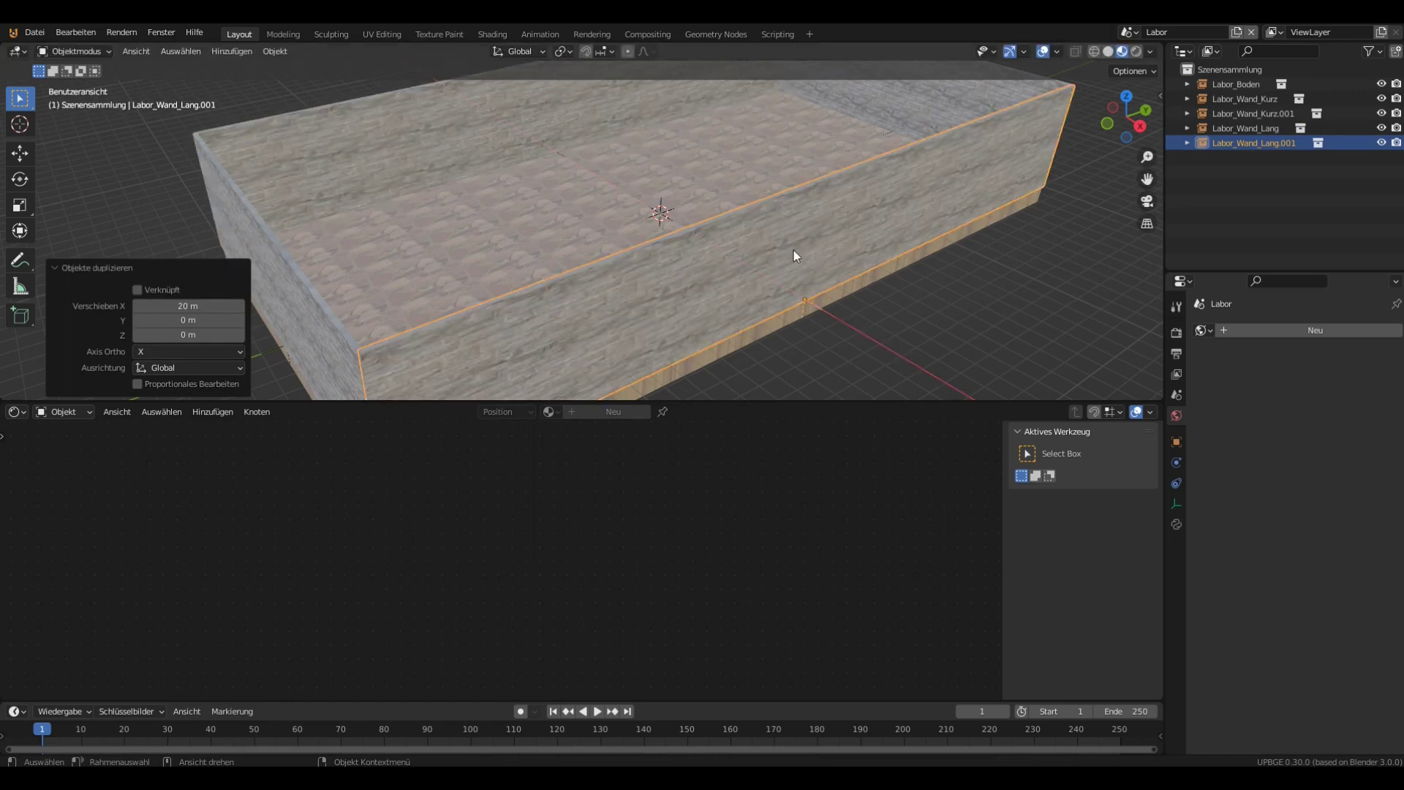
Create a new collection in the Labor scene and name it Labor_Testumgebung
middle_click_drag(763, 172, 775, 166)
right_click(1237, 177)
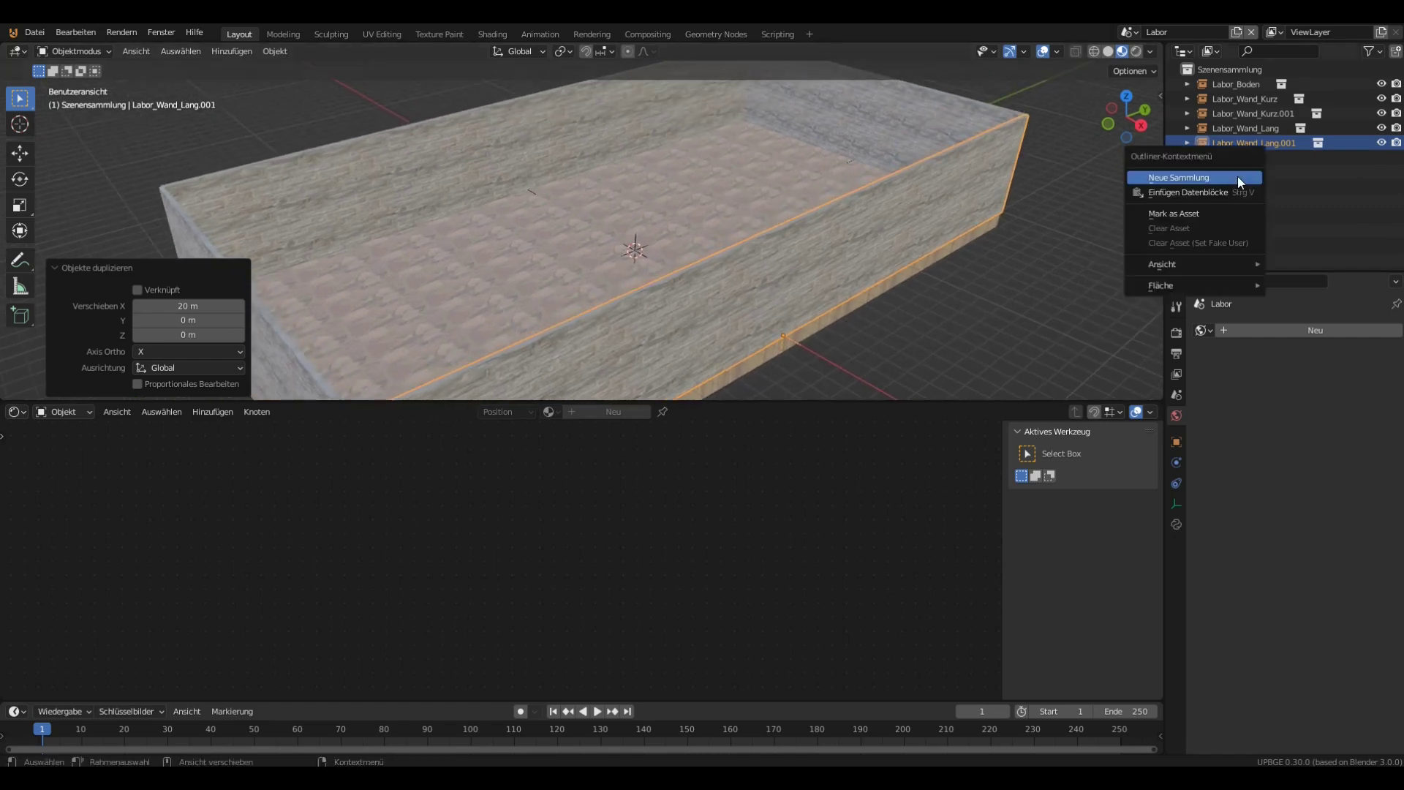
left_click(1238, 177)
double_click(1230, 75)
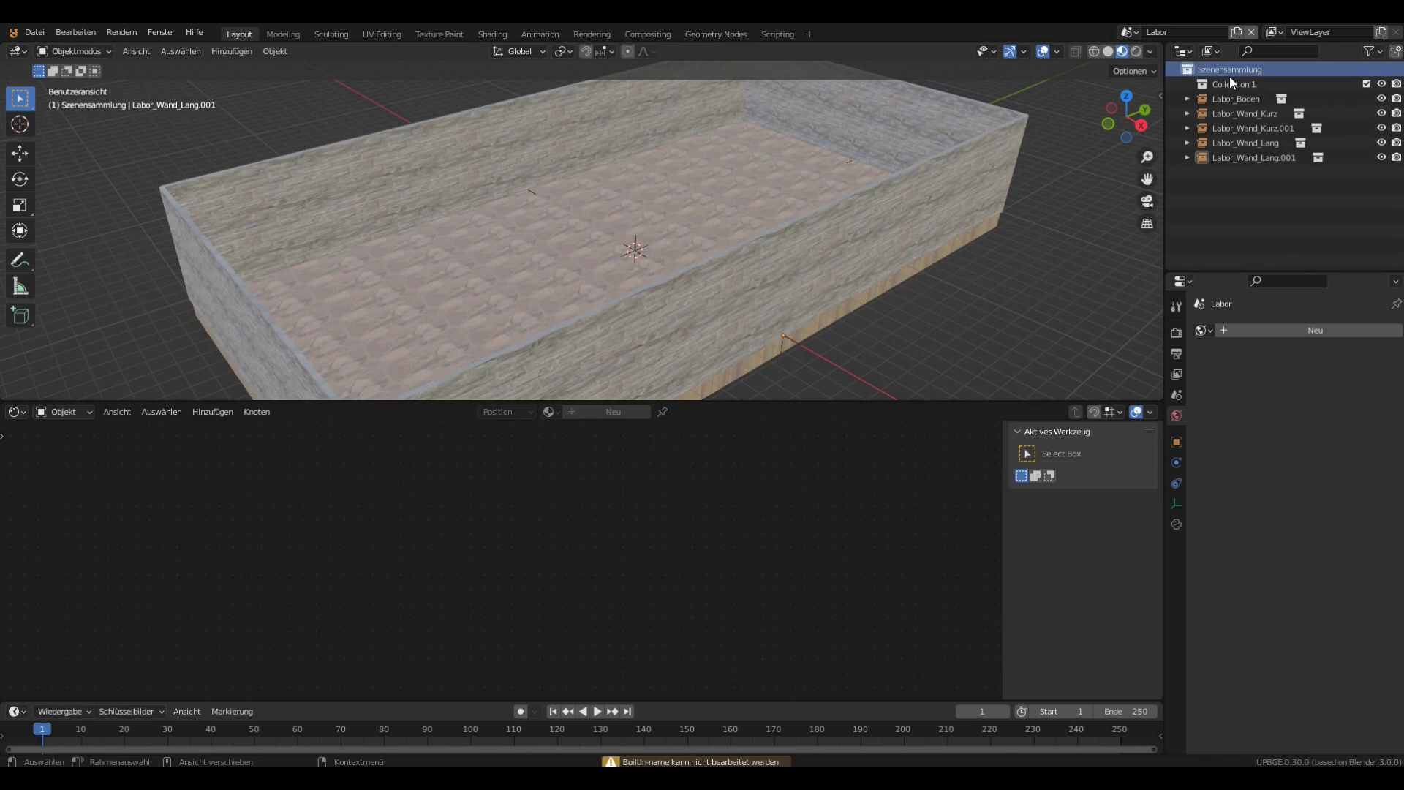
double_click(1230, 79)
type("Labor_")
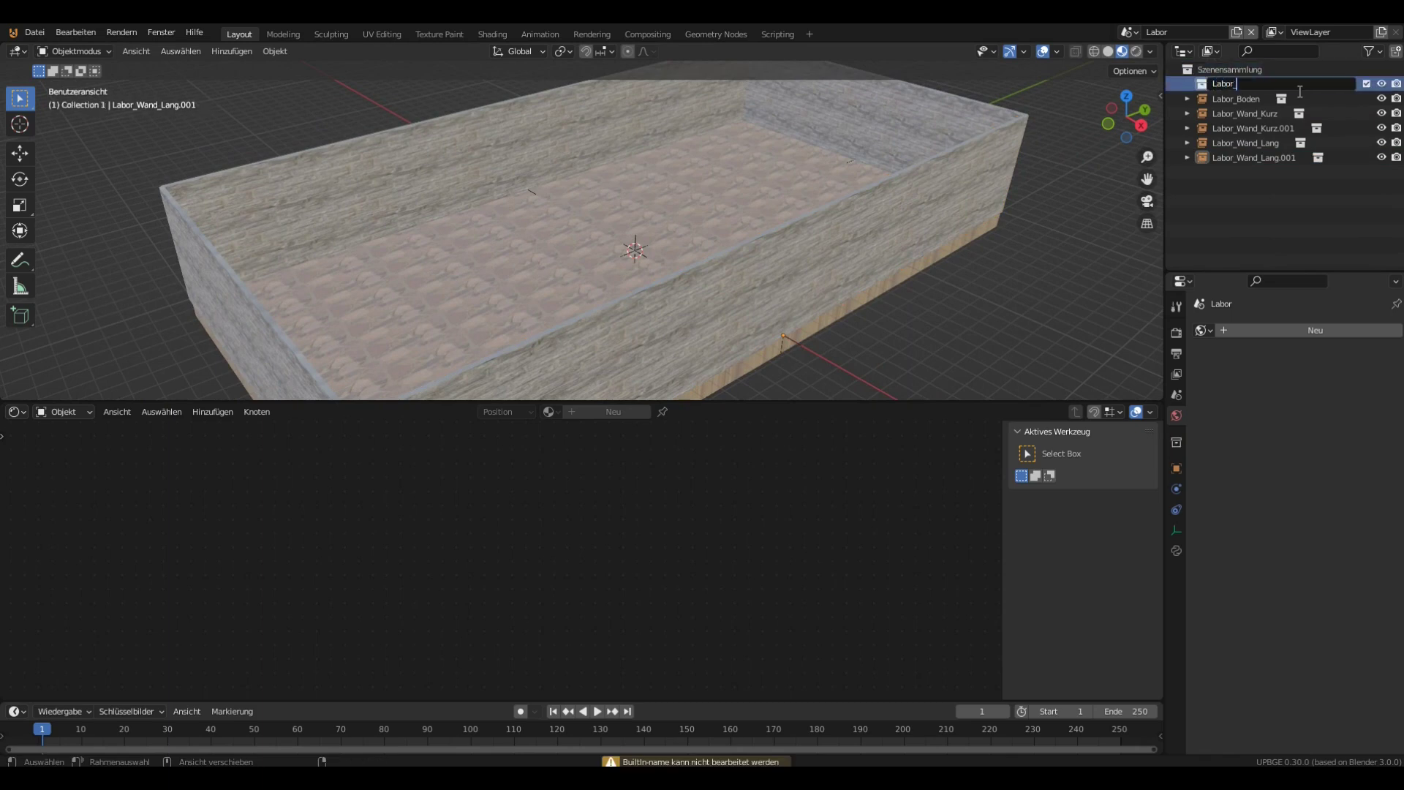
type("Testumgebung")
key("Return")
Move the floor instance and all four wall instances into the Labor_Testumgebung collection
mouse_move(1230, 98)
left_mouse_down()
mouse_move(1244, 80)
mouse_move(1236, 111)
mouse_move(1240, 87)
left_mouse_up()
left_click_drag(1222, 143, 1249, 90)
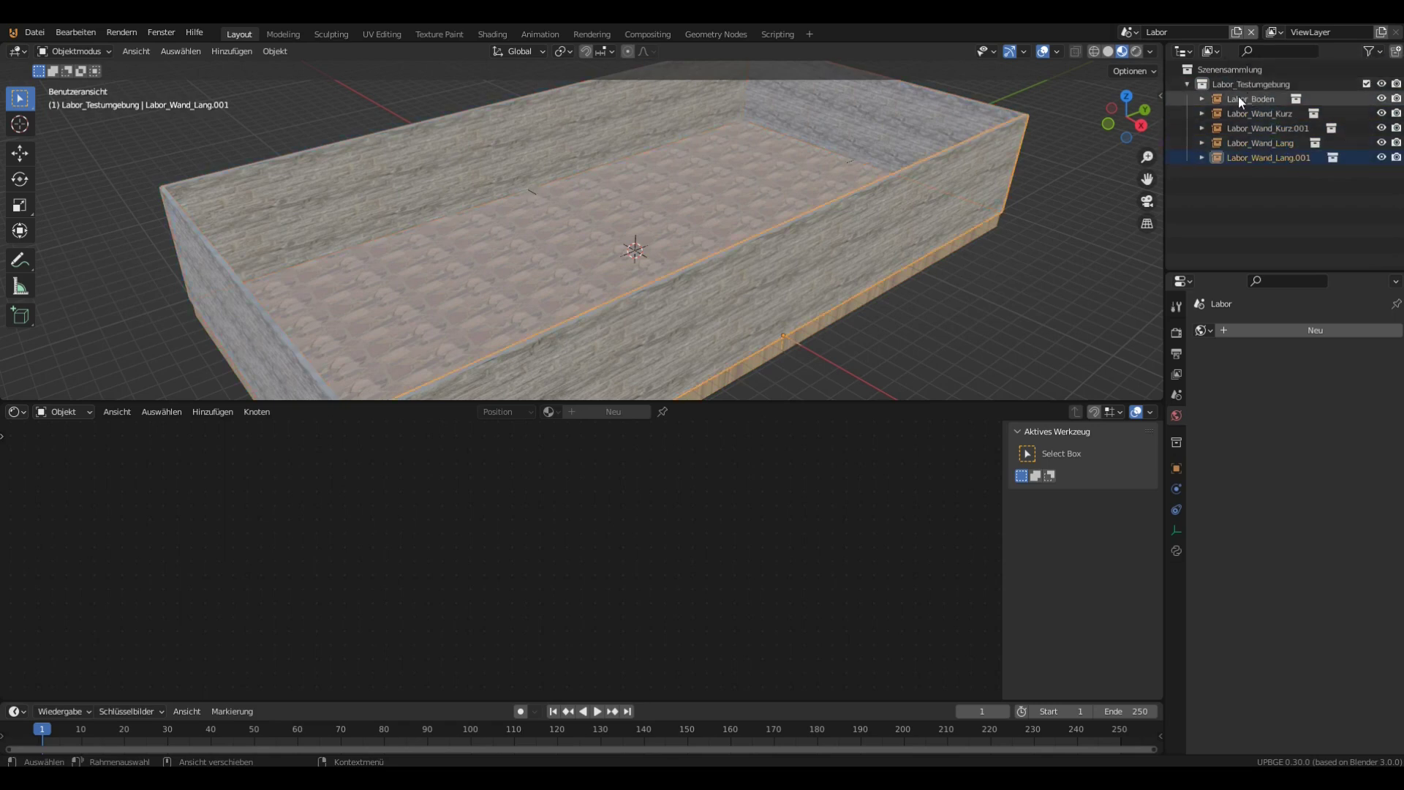
Exclude the Labor_Testumgebung collection from the view layer and include it again, twice, to check its effect on the room
left_click(1367, 84)
left_click(1367, 84)
left_click(1366, 84)
left_click(1367, 84)
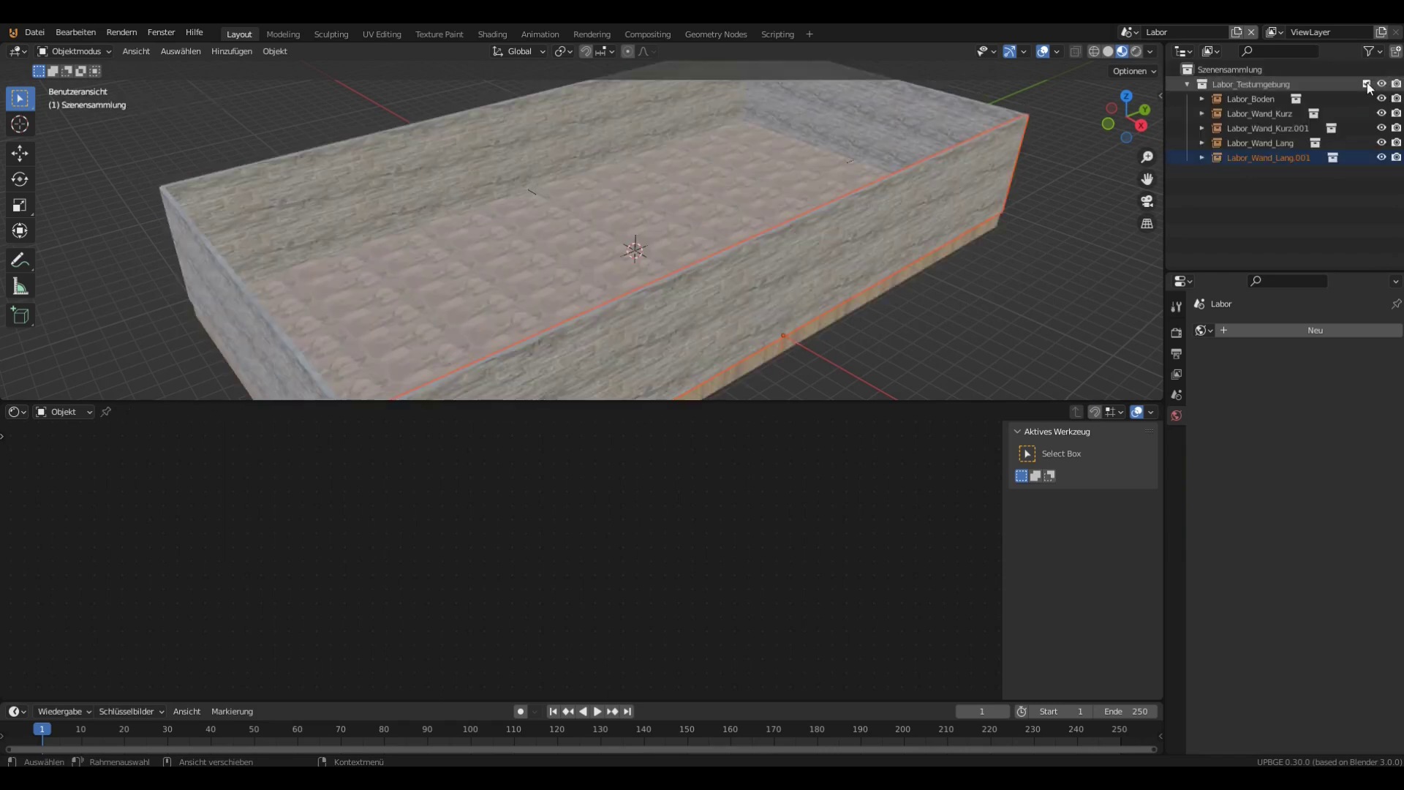
Collapse the Labor_Testumgebung collection in the outliner, enlarge the 3D viewport and inspect the walled room from several angles
left_click(1187, 85)
middle_click_drag(765, 226, 765, 225)
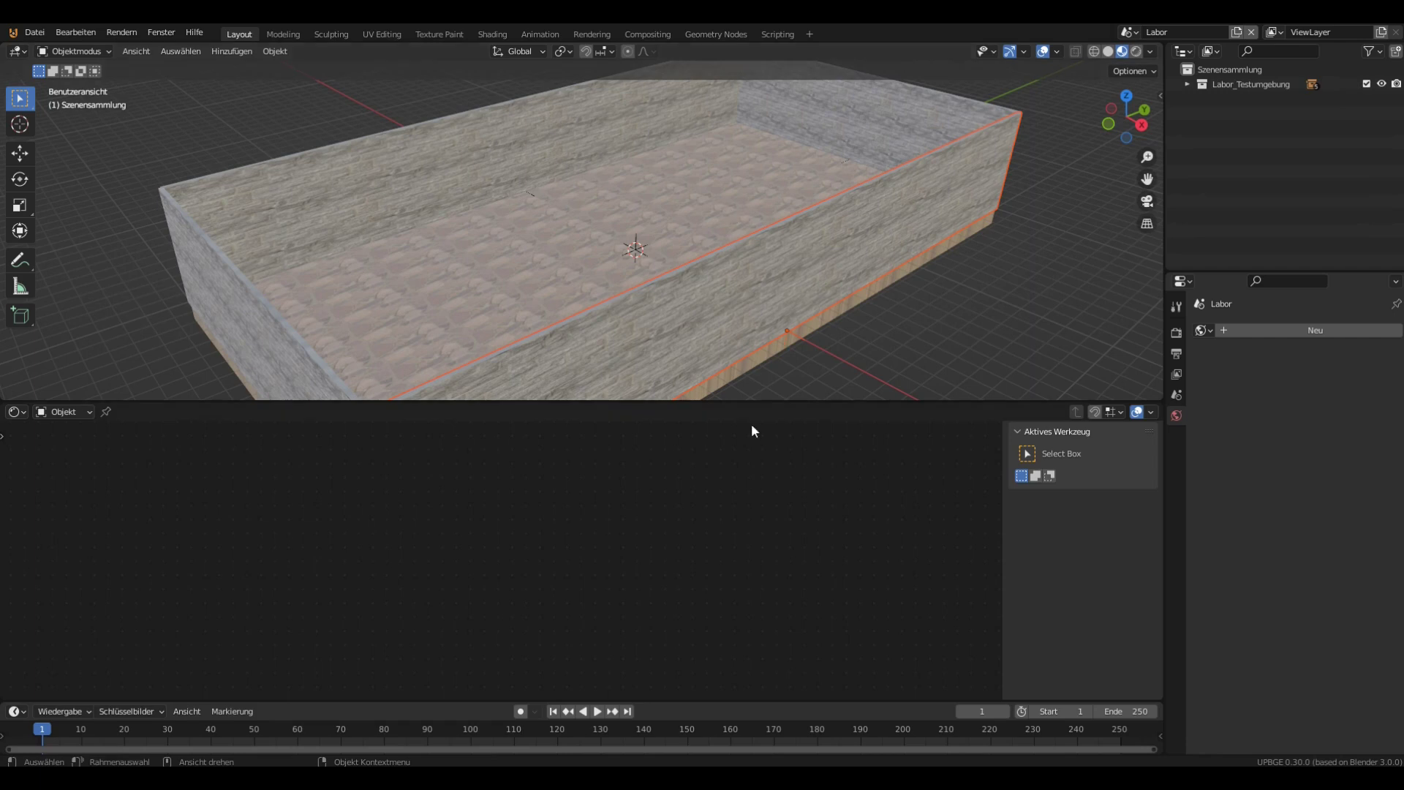
left_click_drag(766, 401, 779, 587)
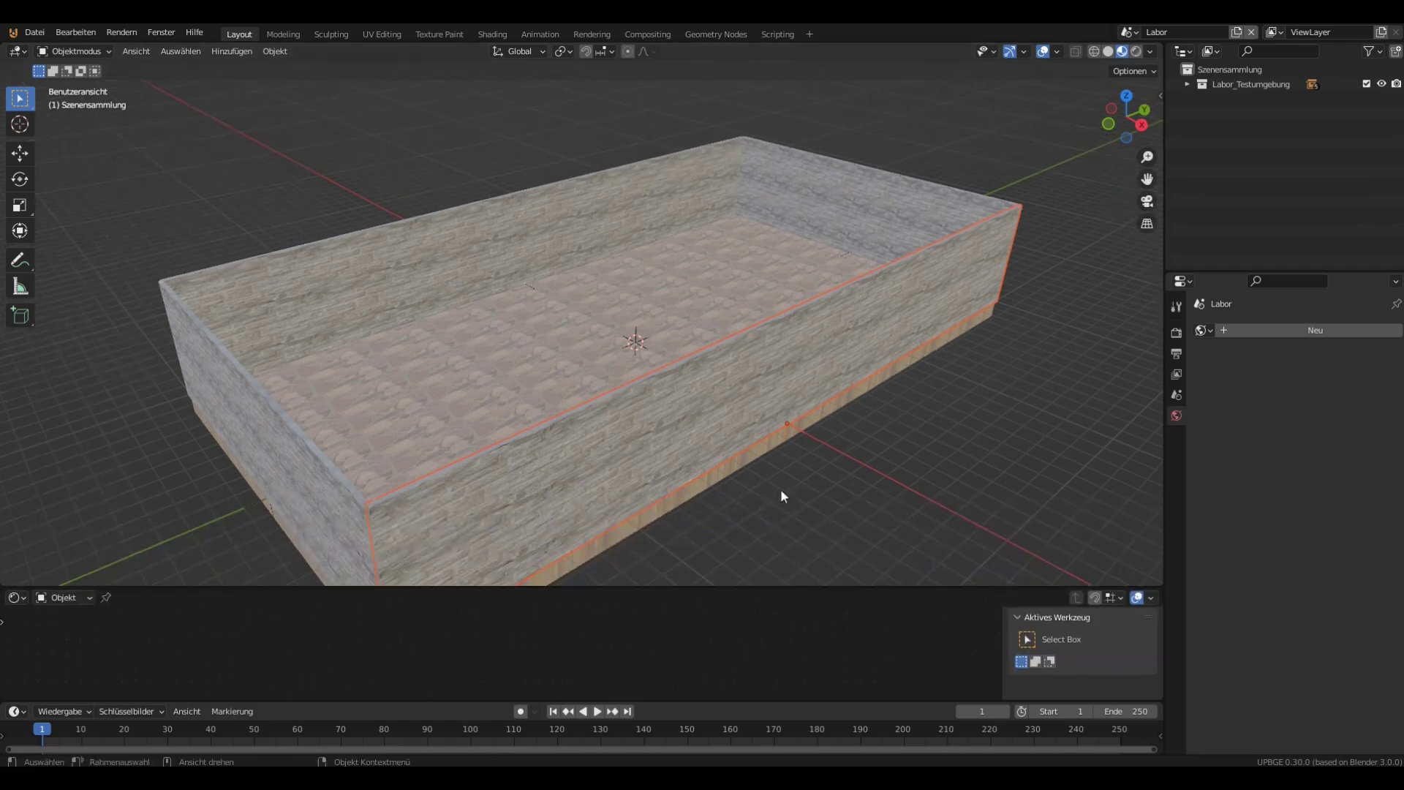
middle_click_drag(700, 326, 745, 325)
scroll(716, 351, "up", 5)
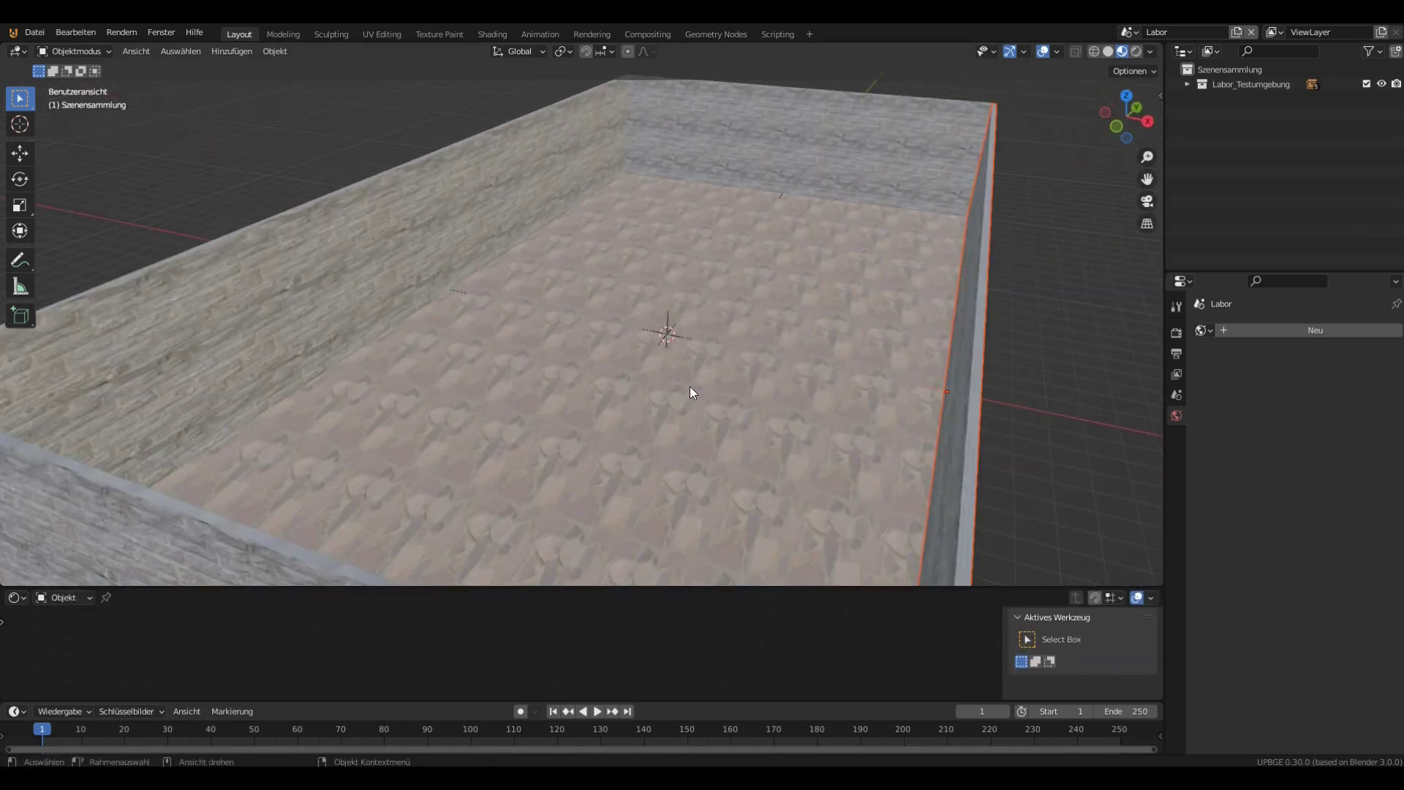
scroll(717, 352, "down", 3)
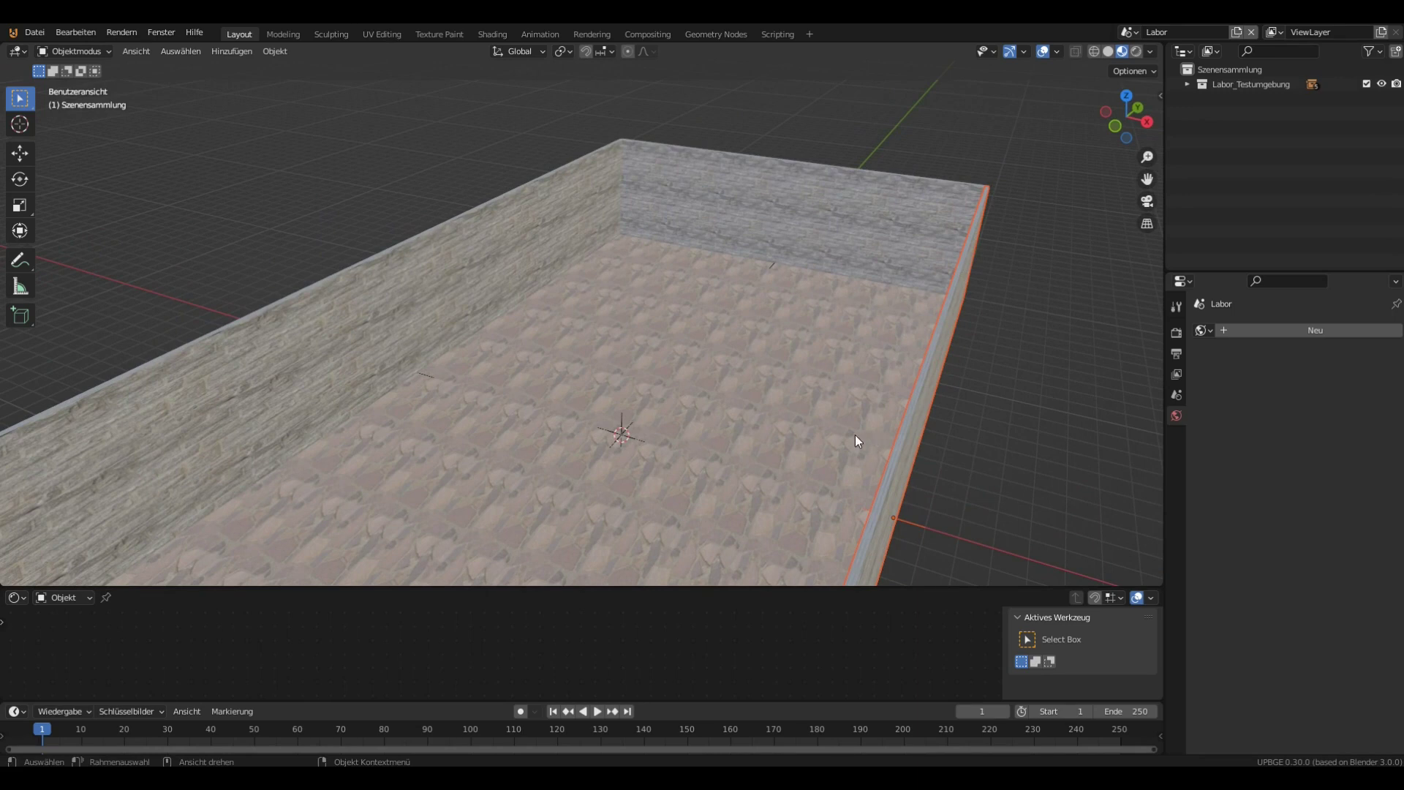
middle_click_drag(855, 436, 809, 440)
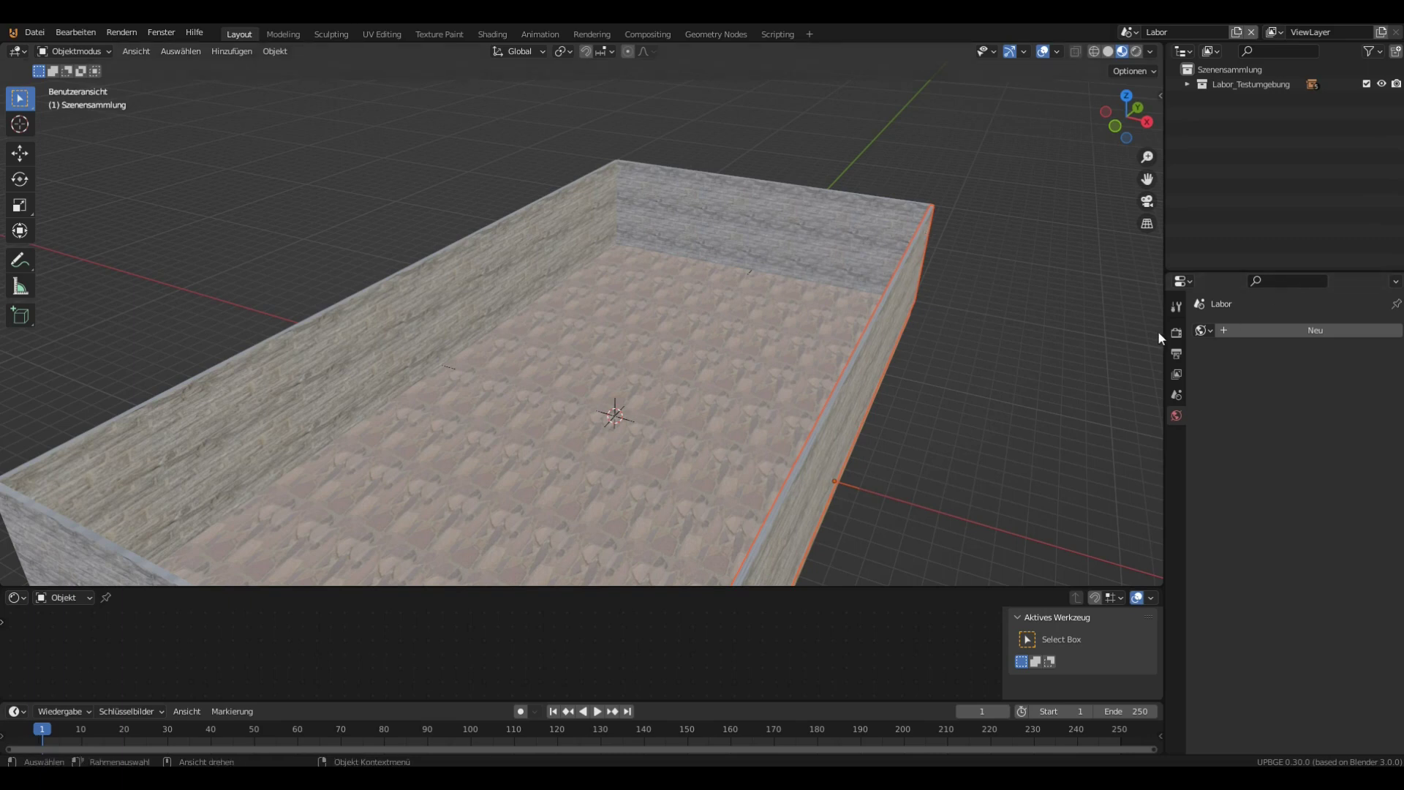
middle_click_drag(866, 296, 841, 301)
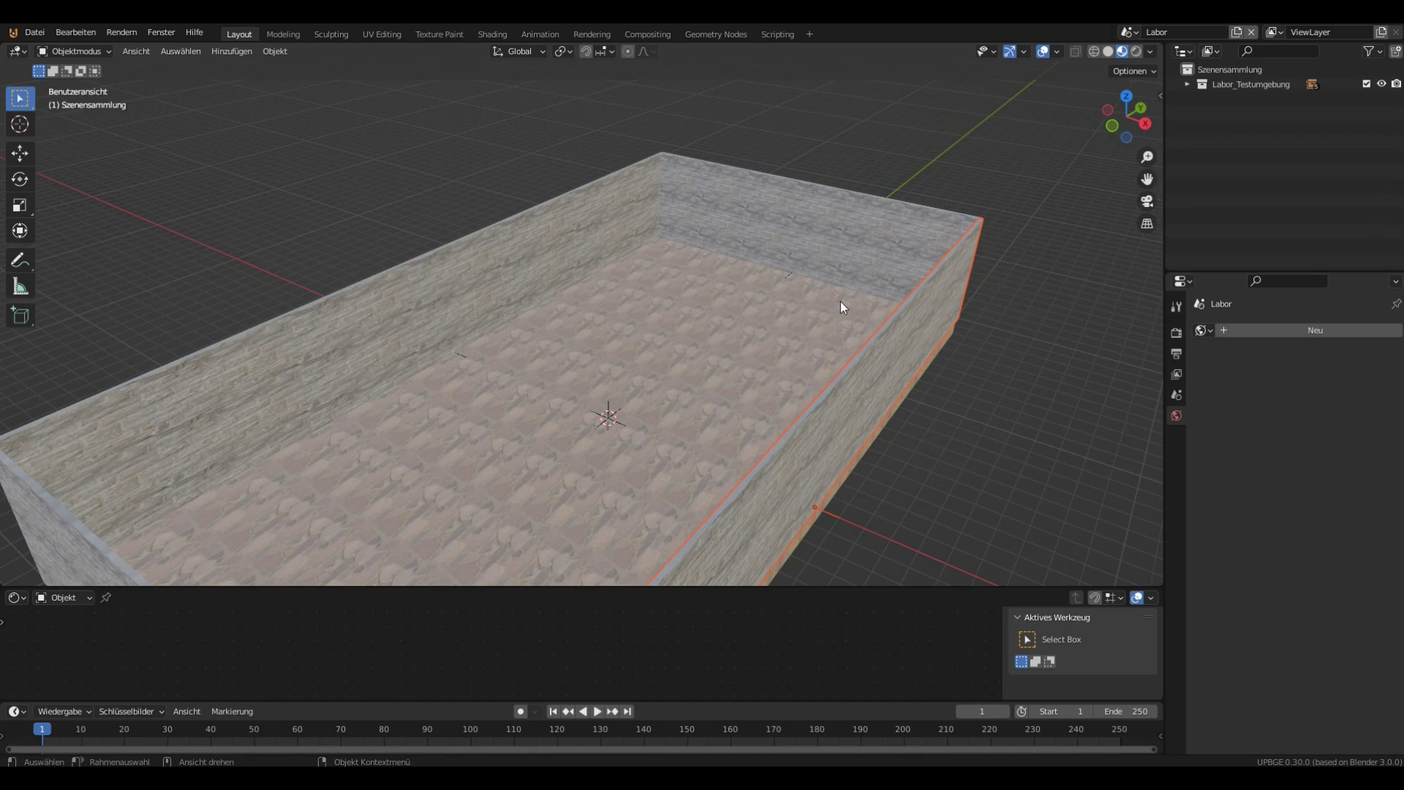
middle_click_drag(840, 302, 831, 301)
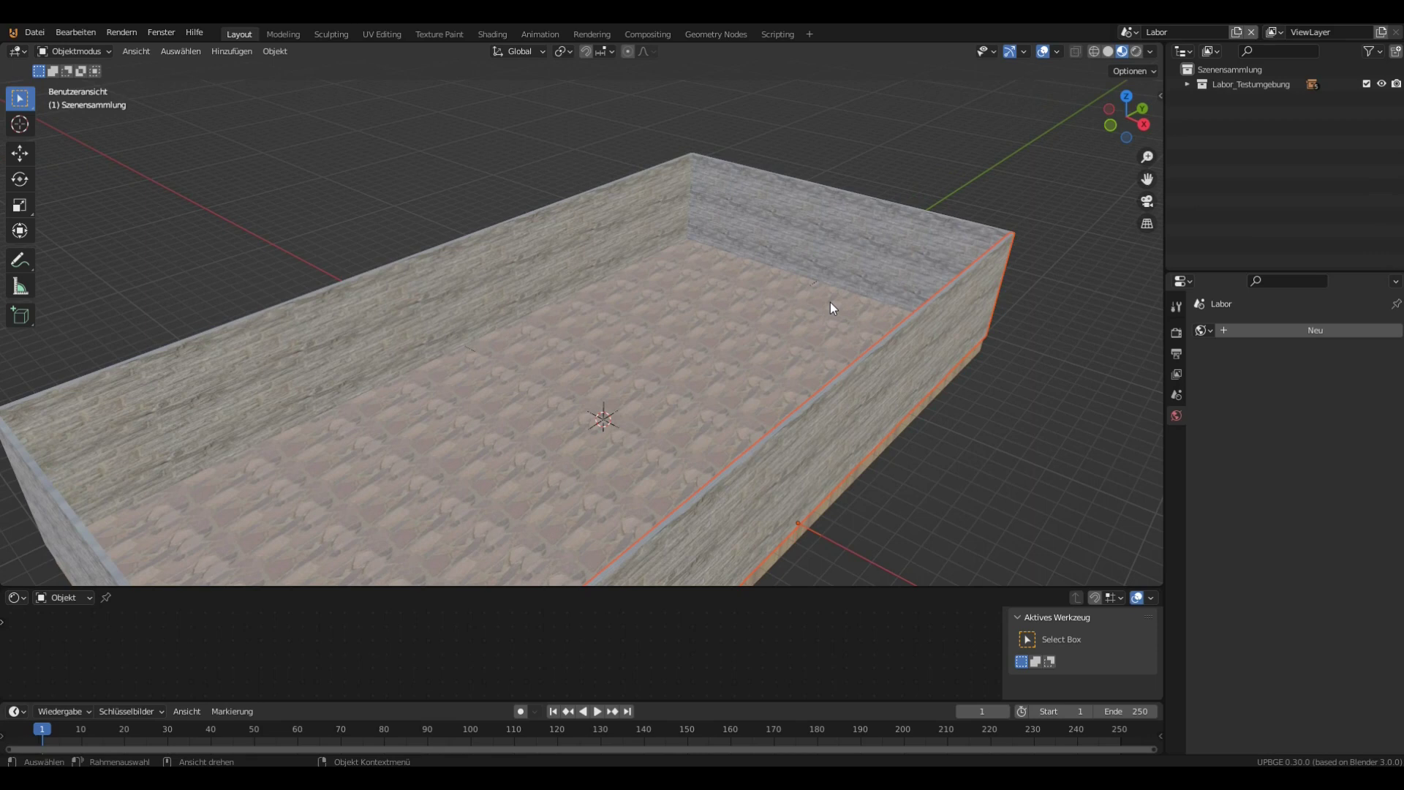
Save the project file with Save As
left_click(35, 33)
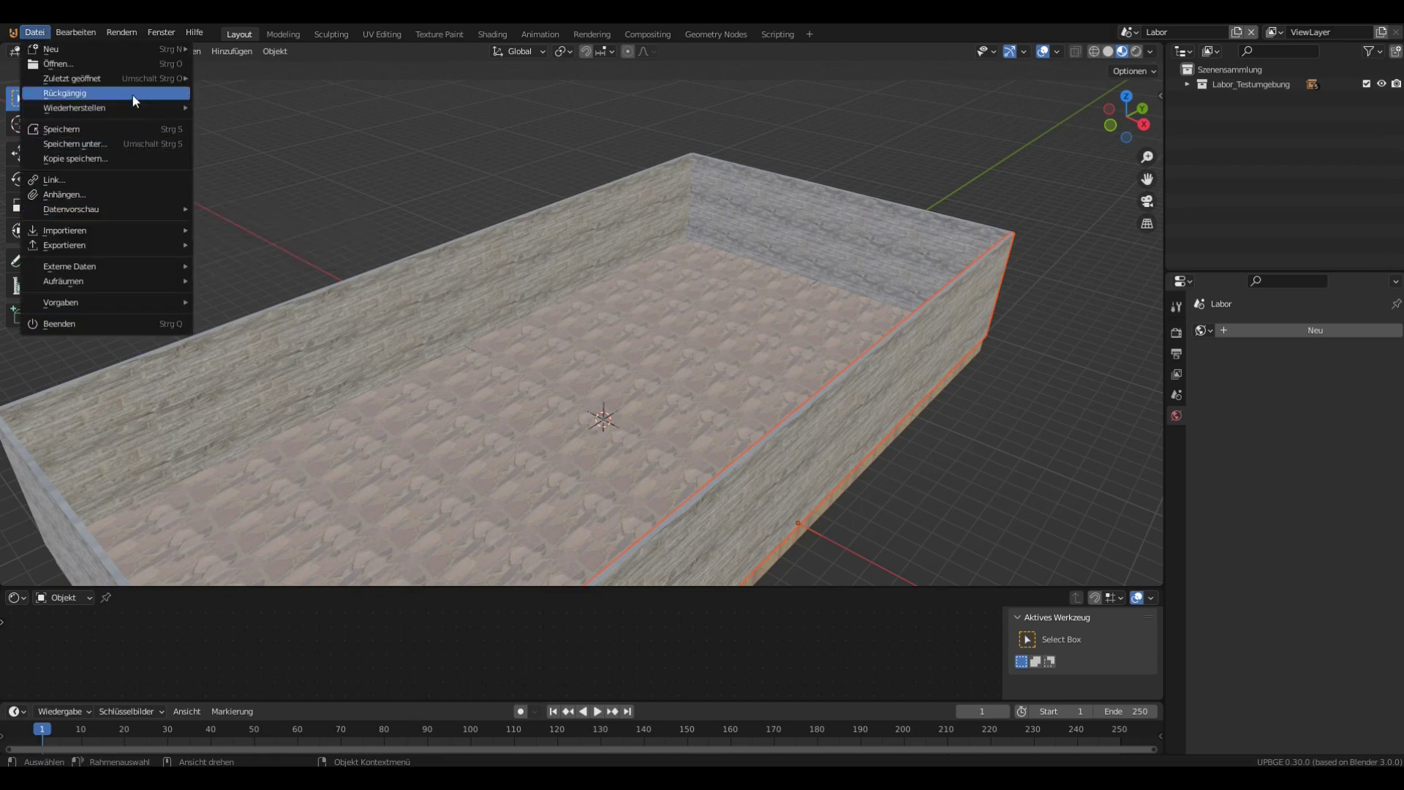
left_click(125, 144)
left_click(949, 595)
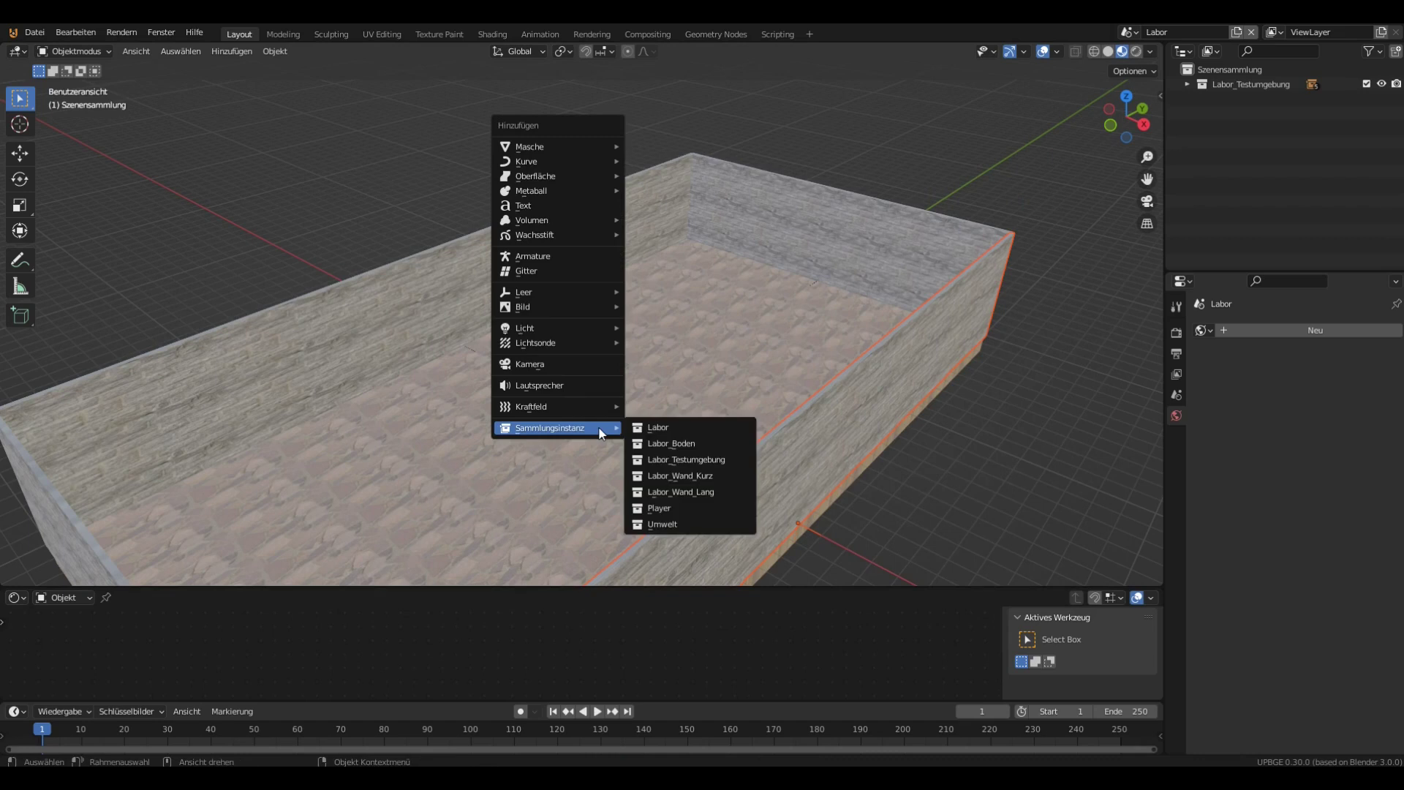
Add a collection instance of Player at the world origin, standing on the room's floor
left_click(658, 508)
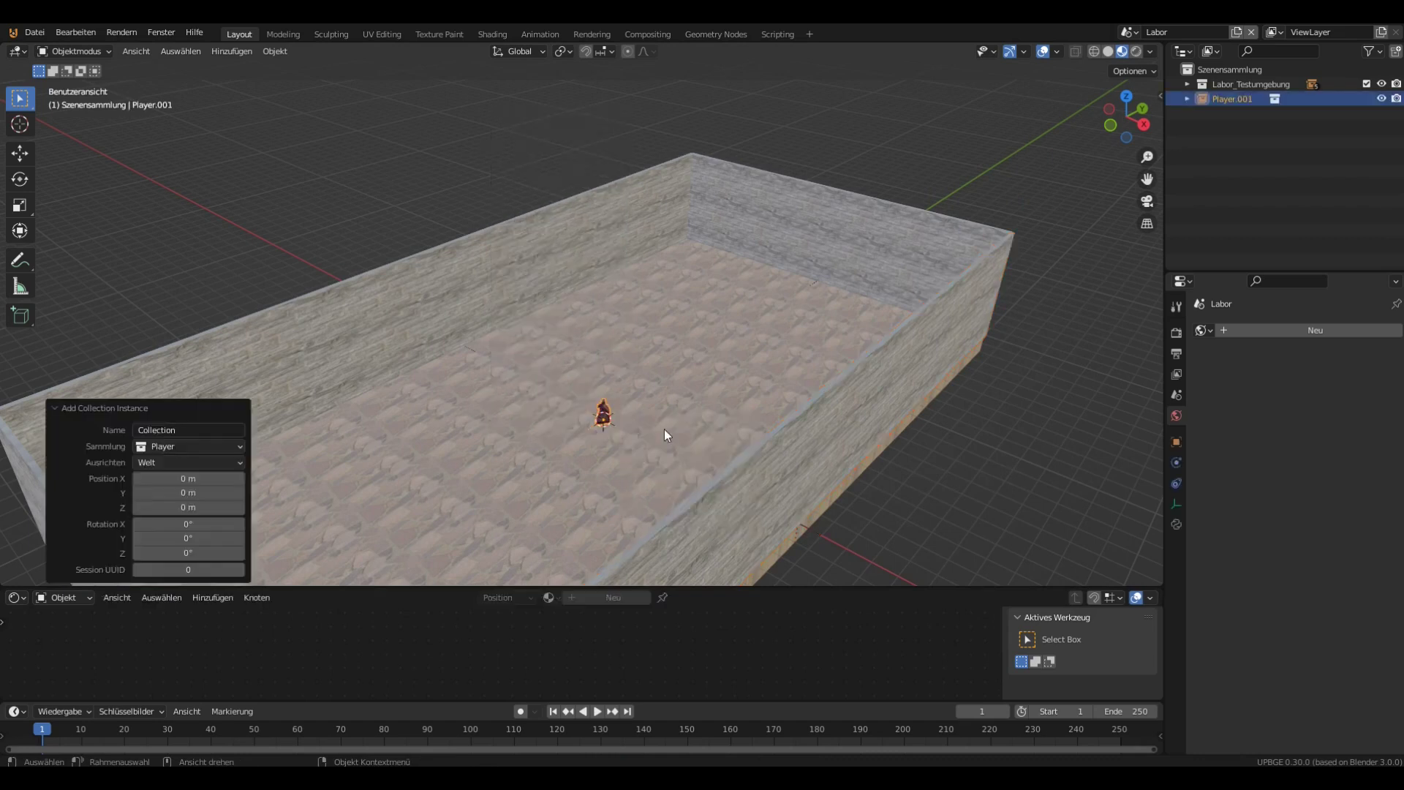
scroll(644, 439, "up", 5)
middle_click_drag(633, 445, 600, 182, "shift")
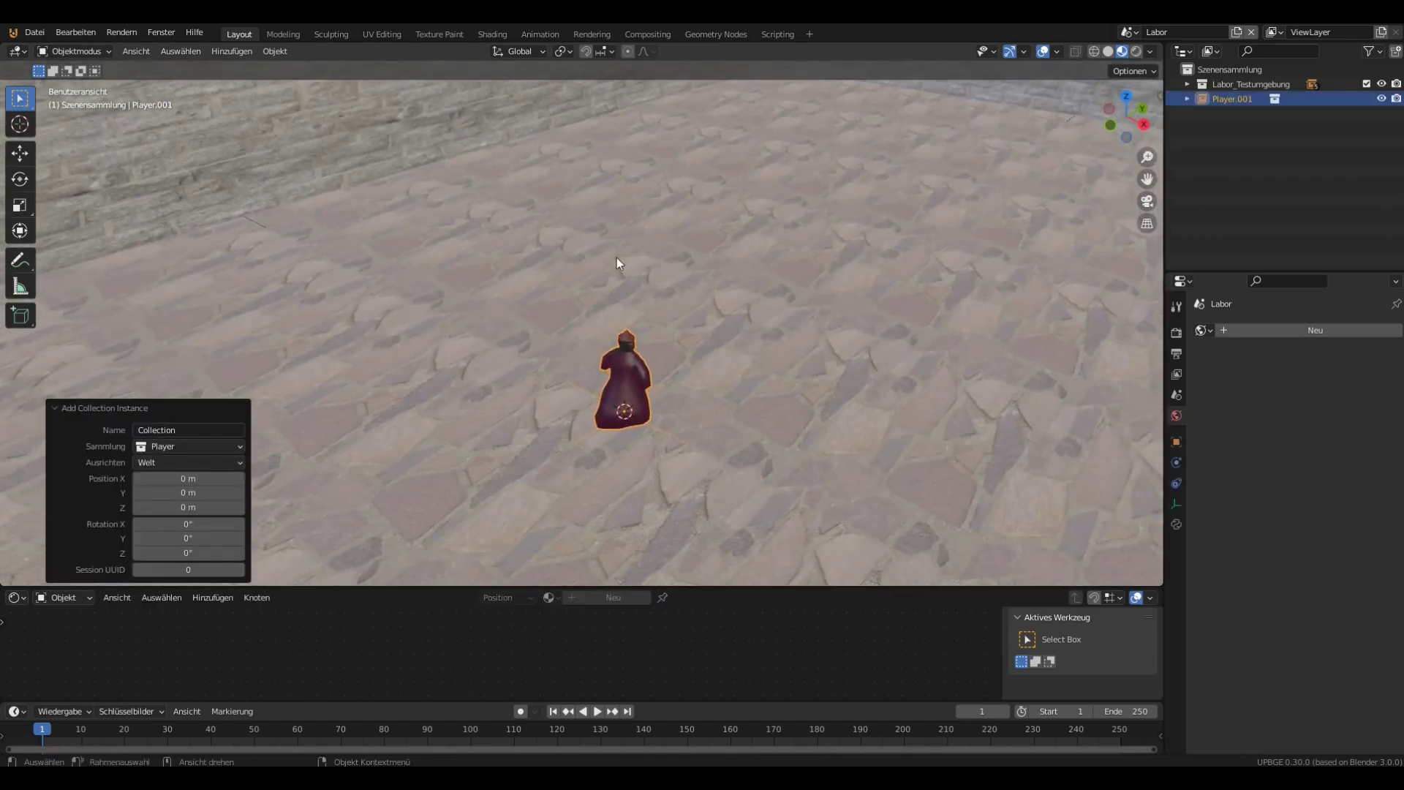
middle_click_drag(696, 394, 683, 380)
Enlarge the node editor area below the 3D viewport and change it to the Logic Bricks Editor
left_click_drag(442, 587, 442, 452)
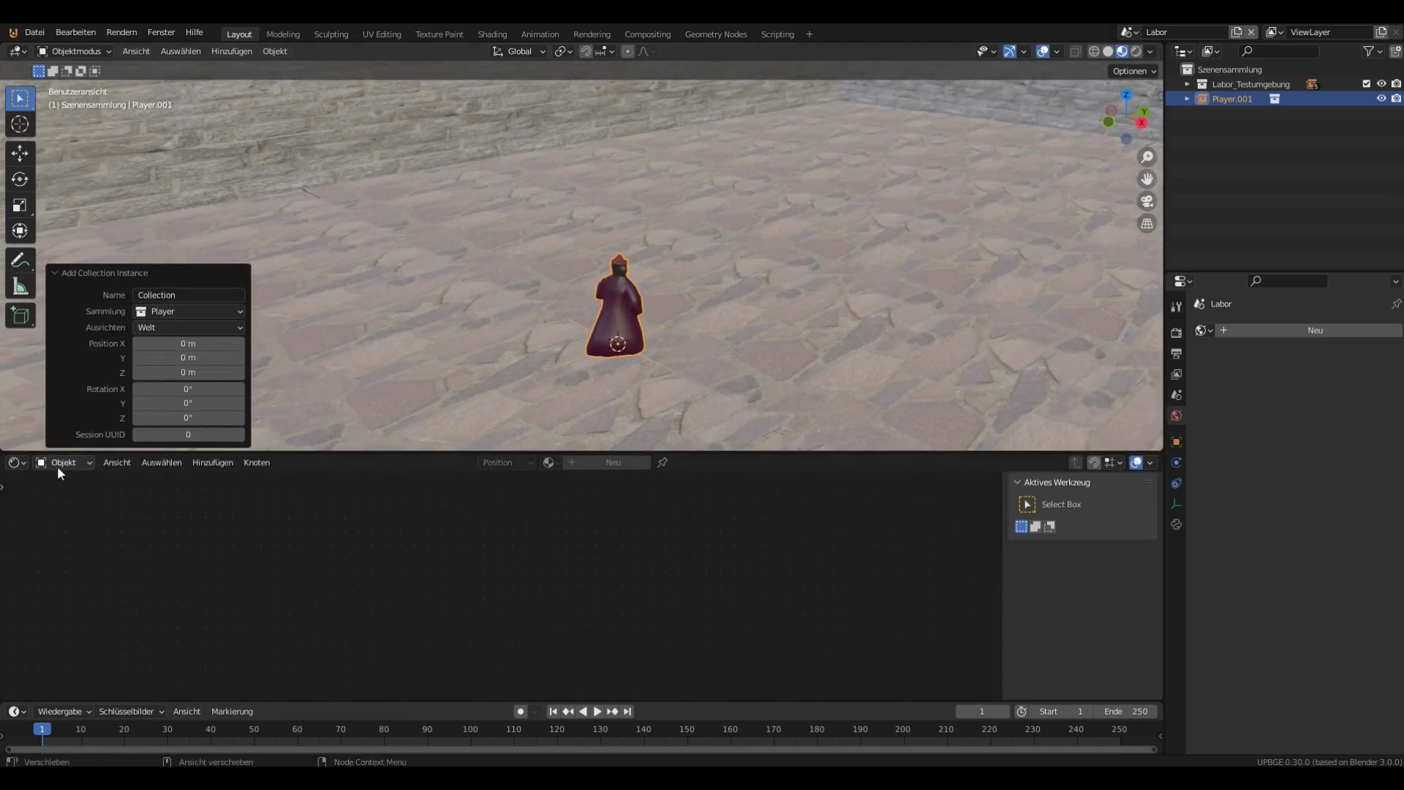
left_click(17, 463)
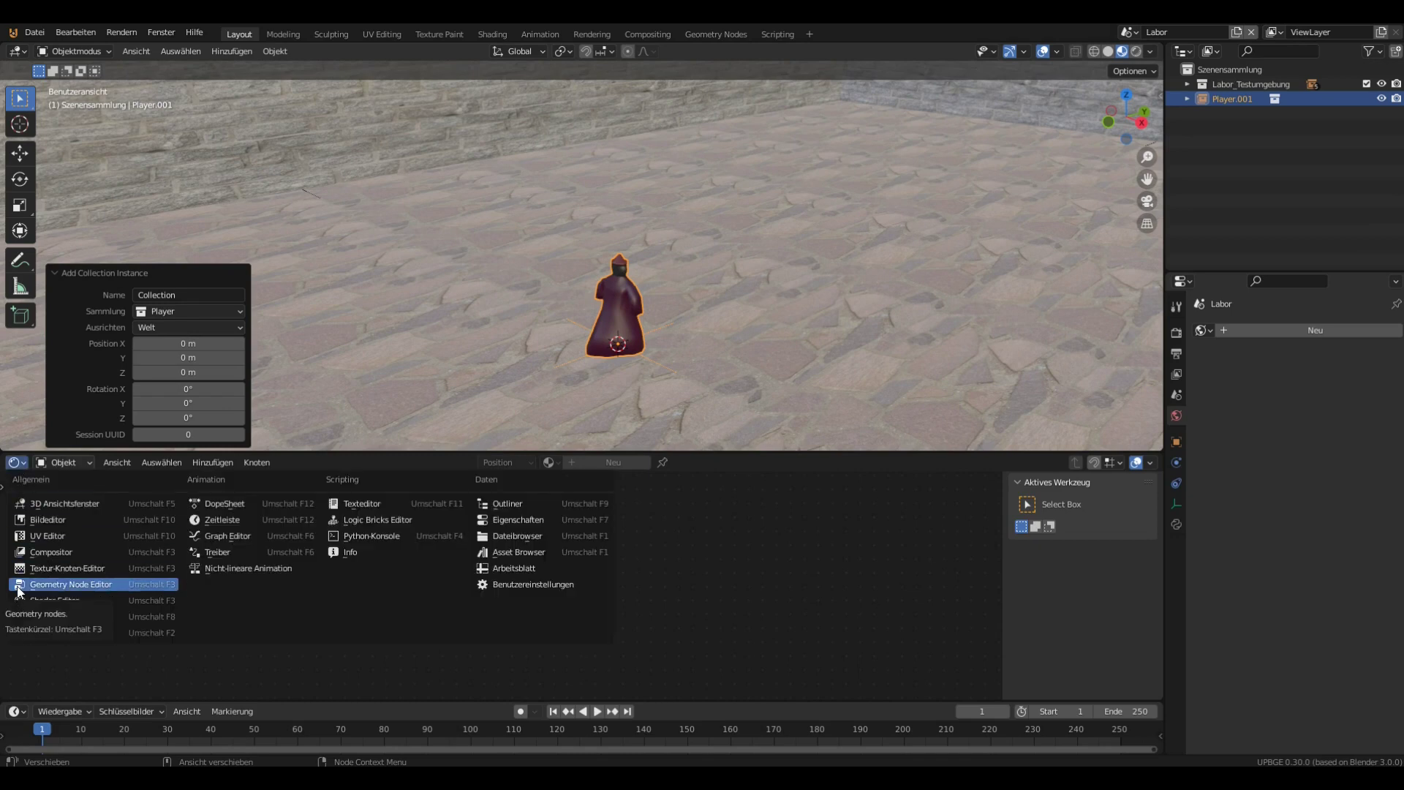
left_click(340, 520)
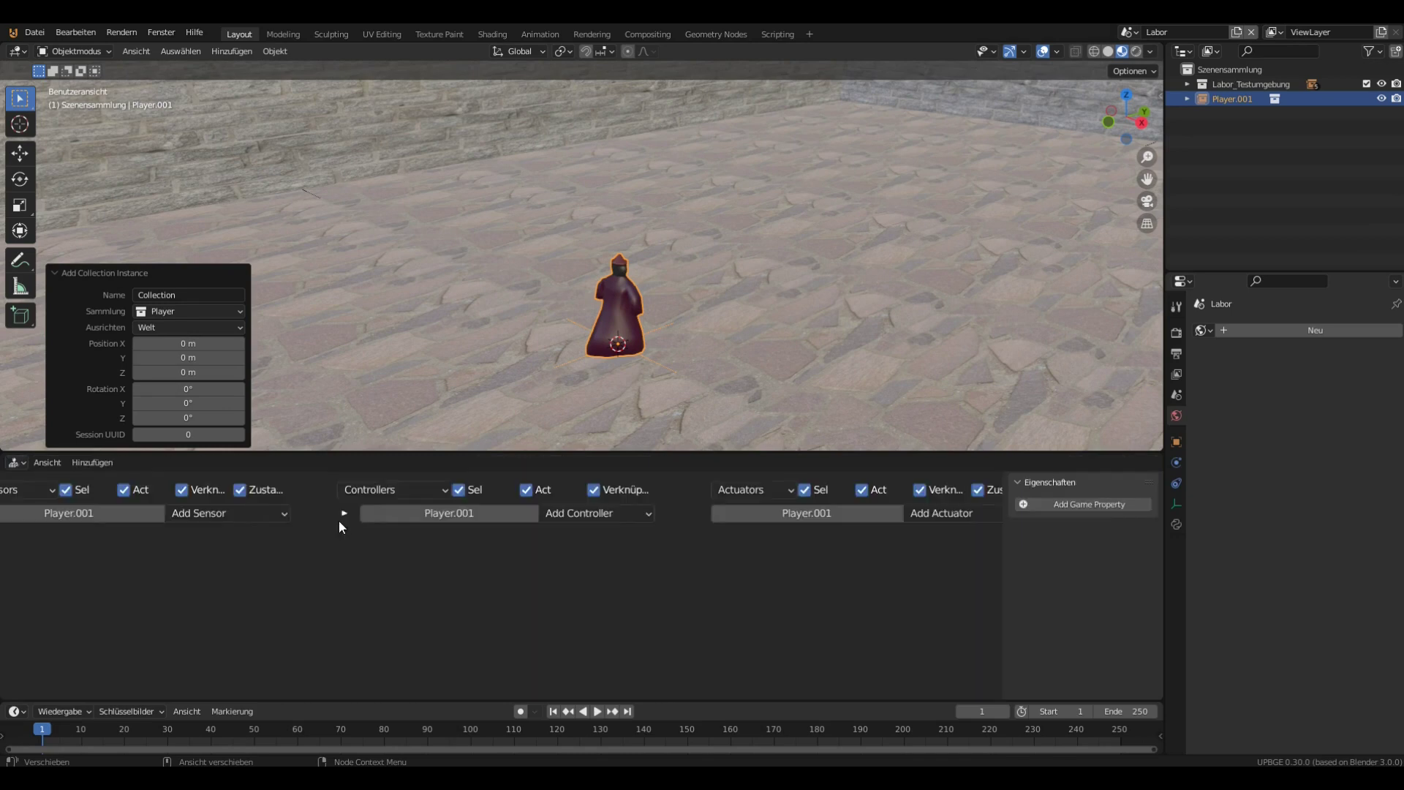
Add four keyboard (Tastatur) sensors to the player instance
left_click(175, 502)
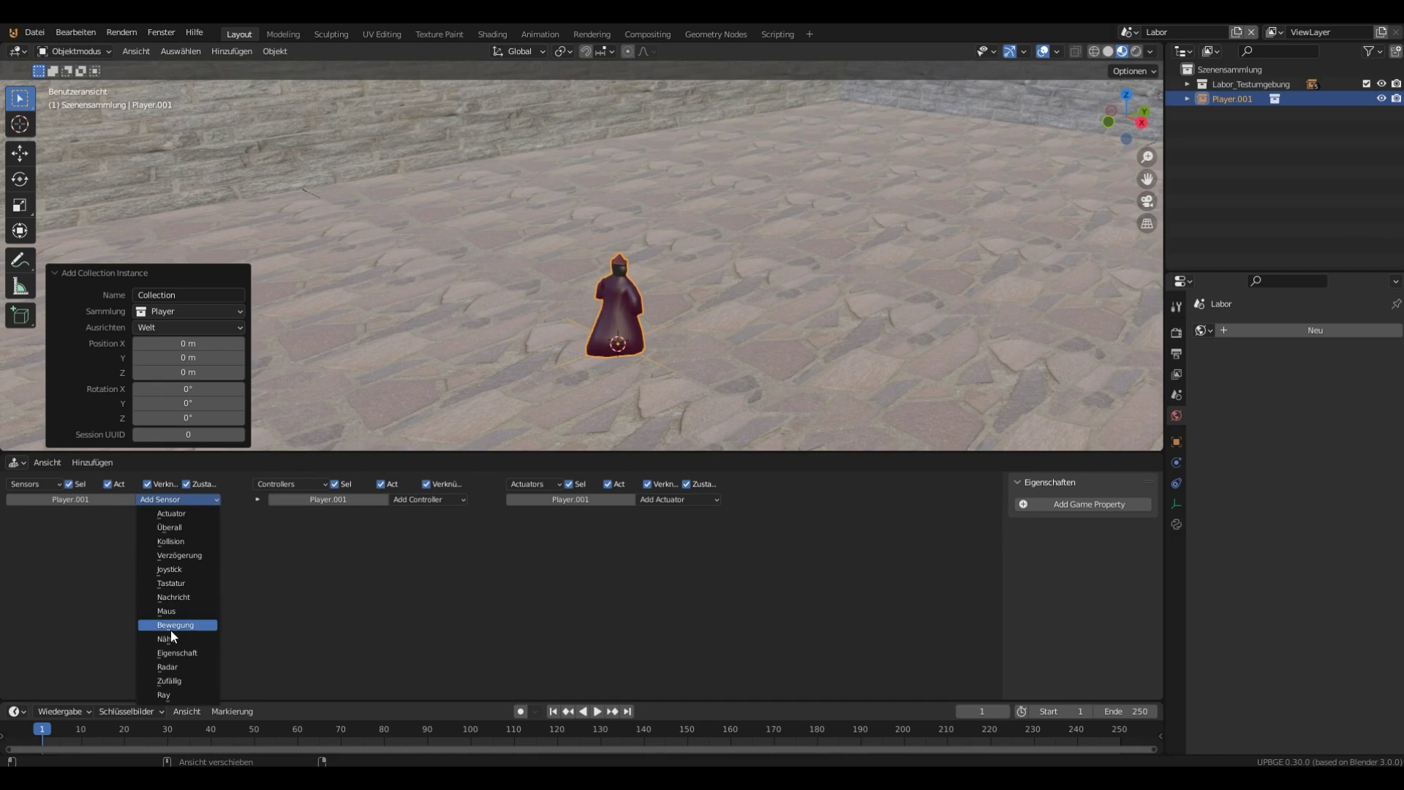
left_click(183, 582)
left_click(199, 500)
left_click(199, 583)
left_click(195, 500)
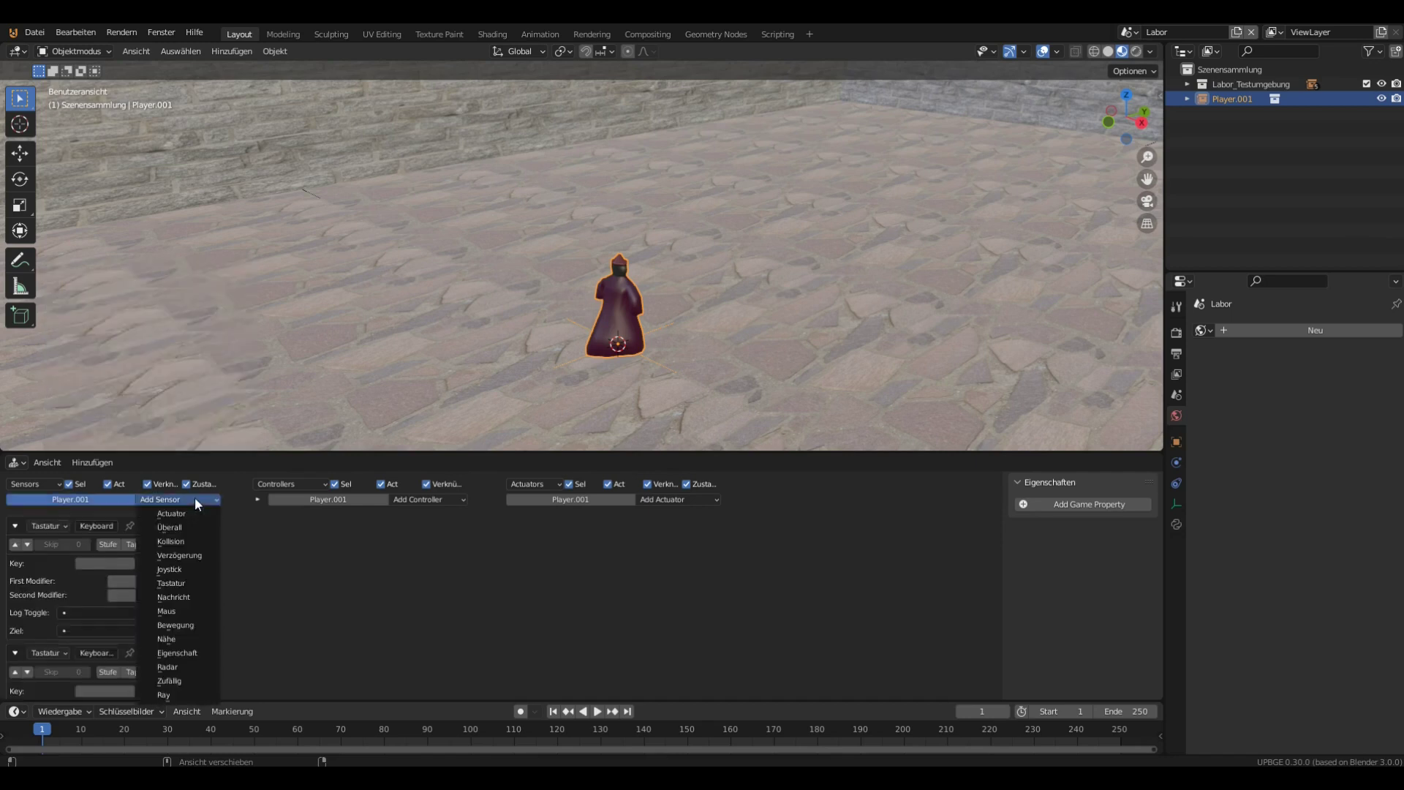
left_click(200, 583)
left_click(199, 498)
left_click(187, 583)
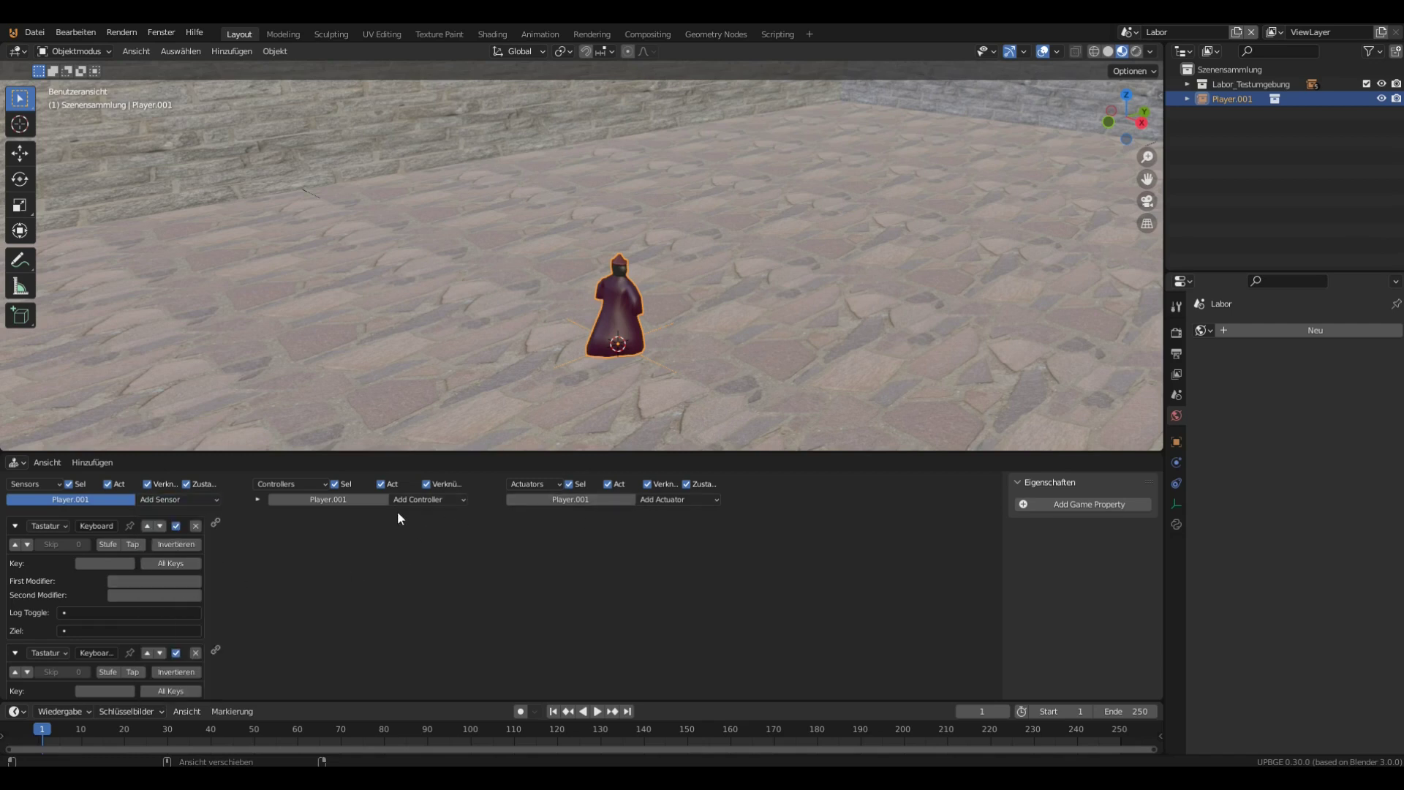
Add four motion (Bewegung) actuators to the player instance
left_click(417, 500)
left_click(699, 499)
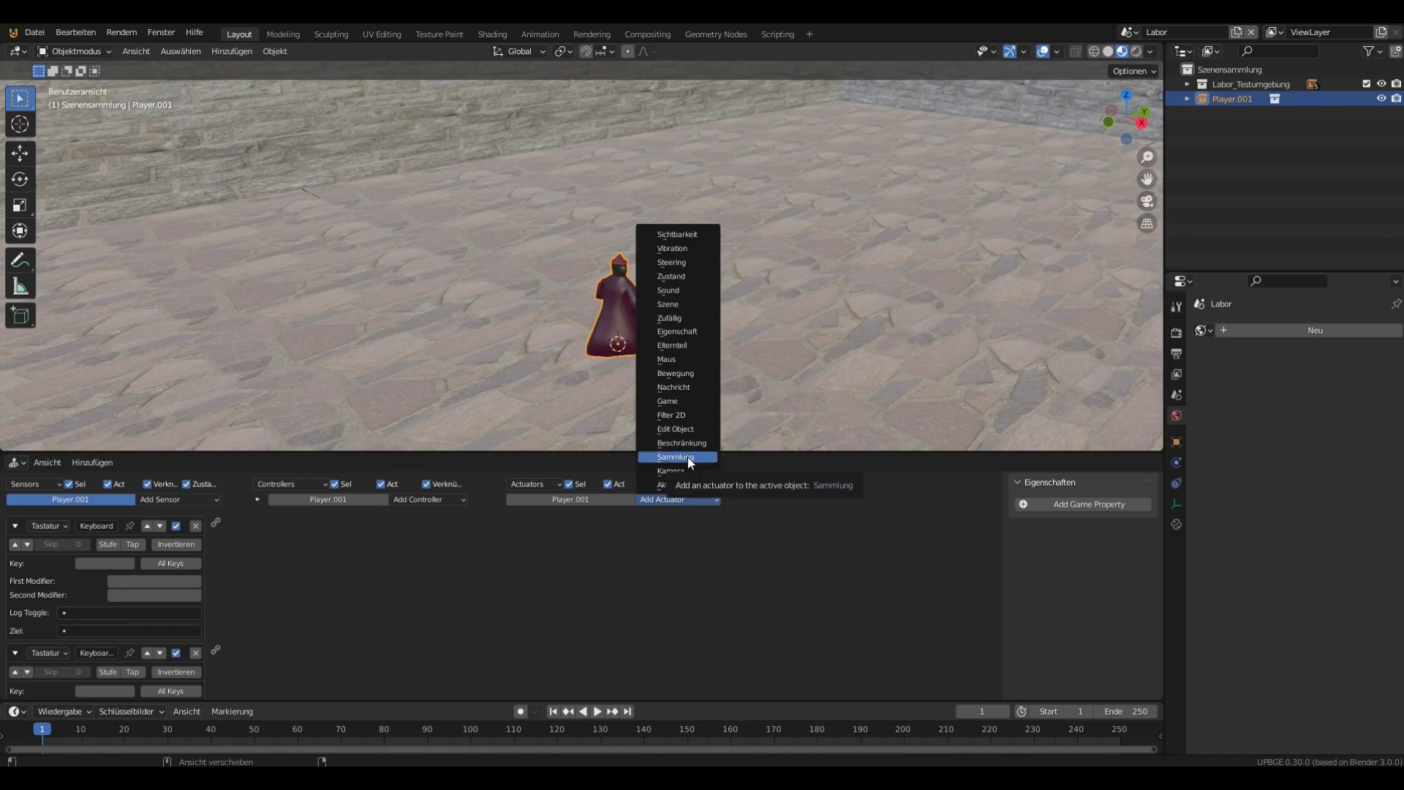
left_click(687, 373)
left_click(685, 500)
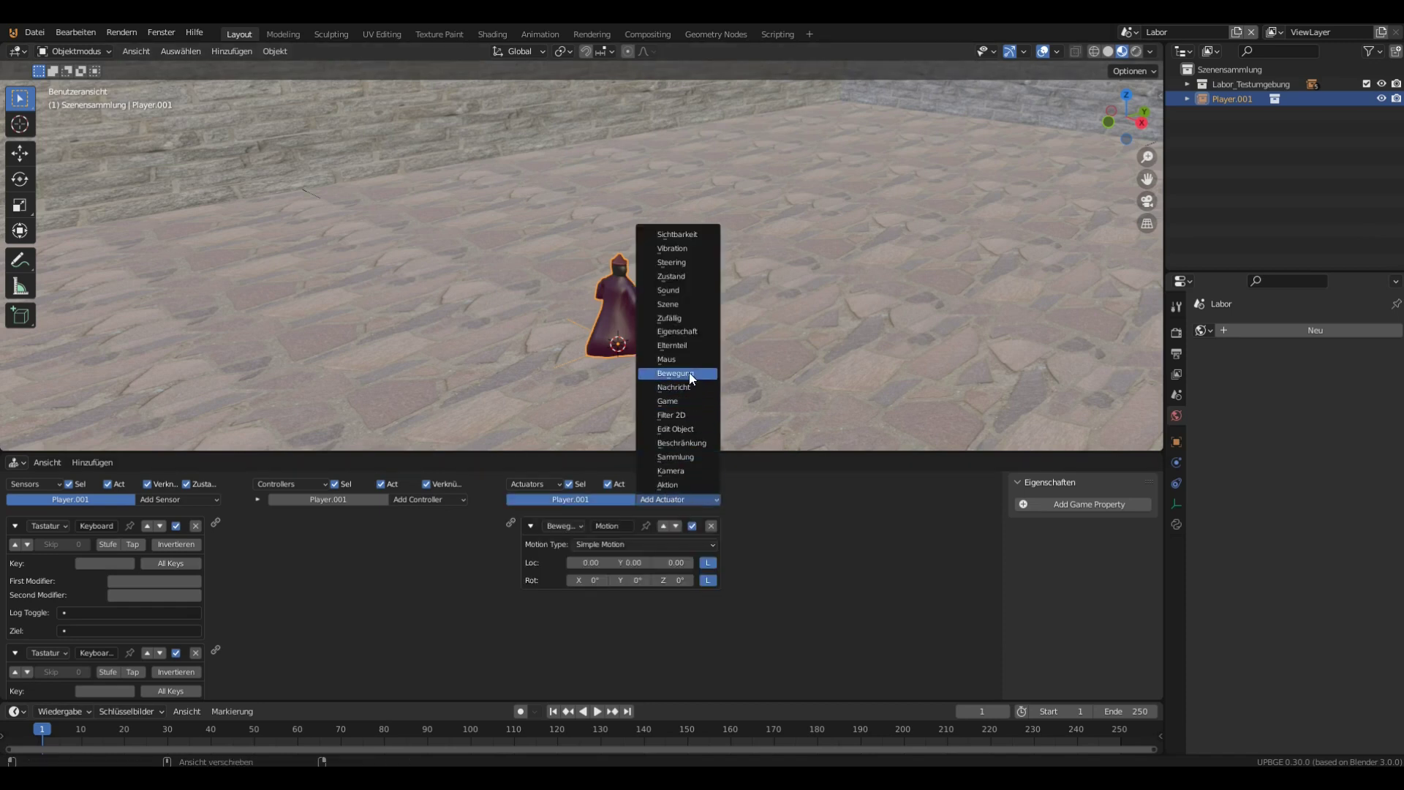
left_click(688, 373)
left_click(695, 500)
left_click(700, 373)
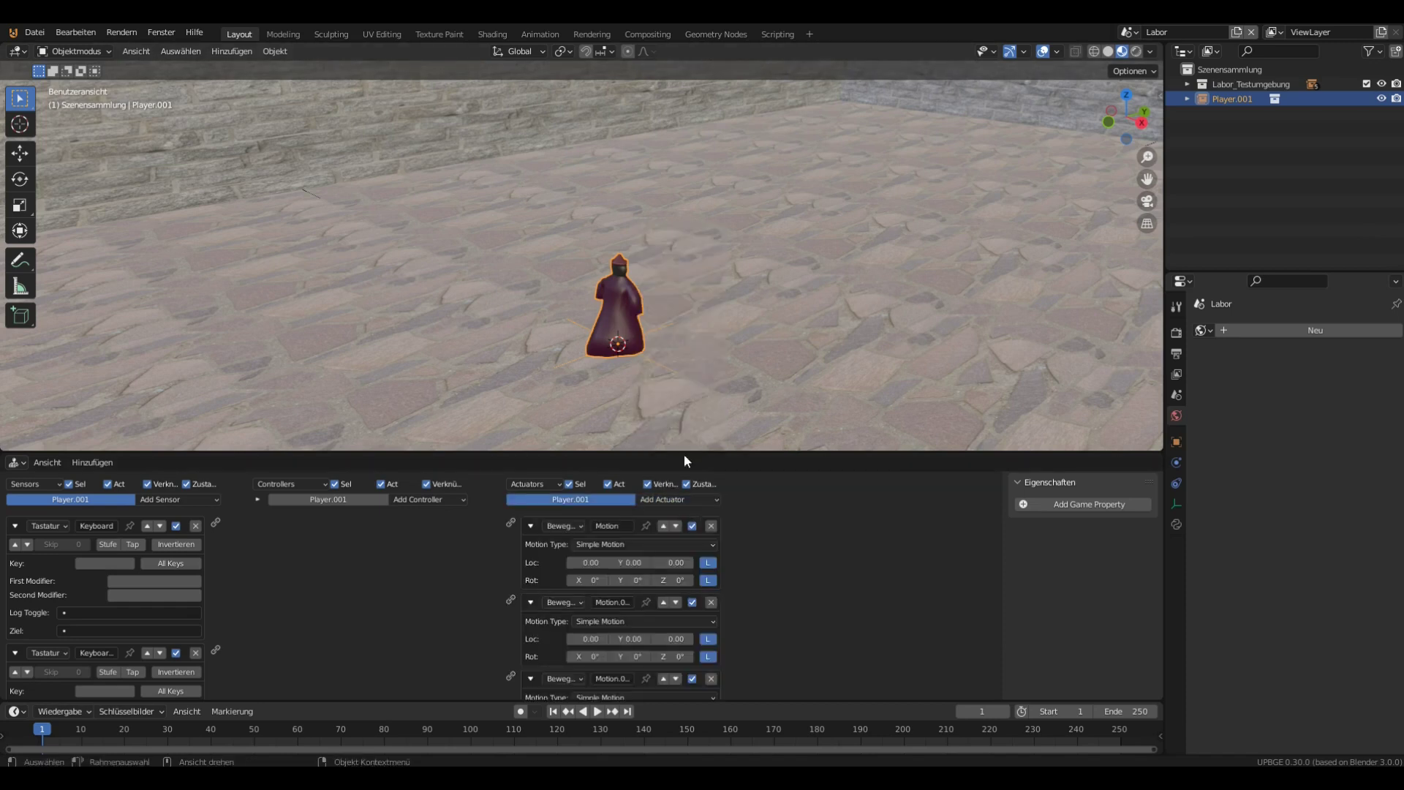
left_click(682, 499)
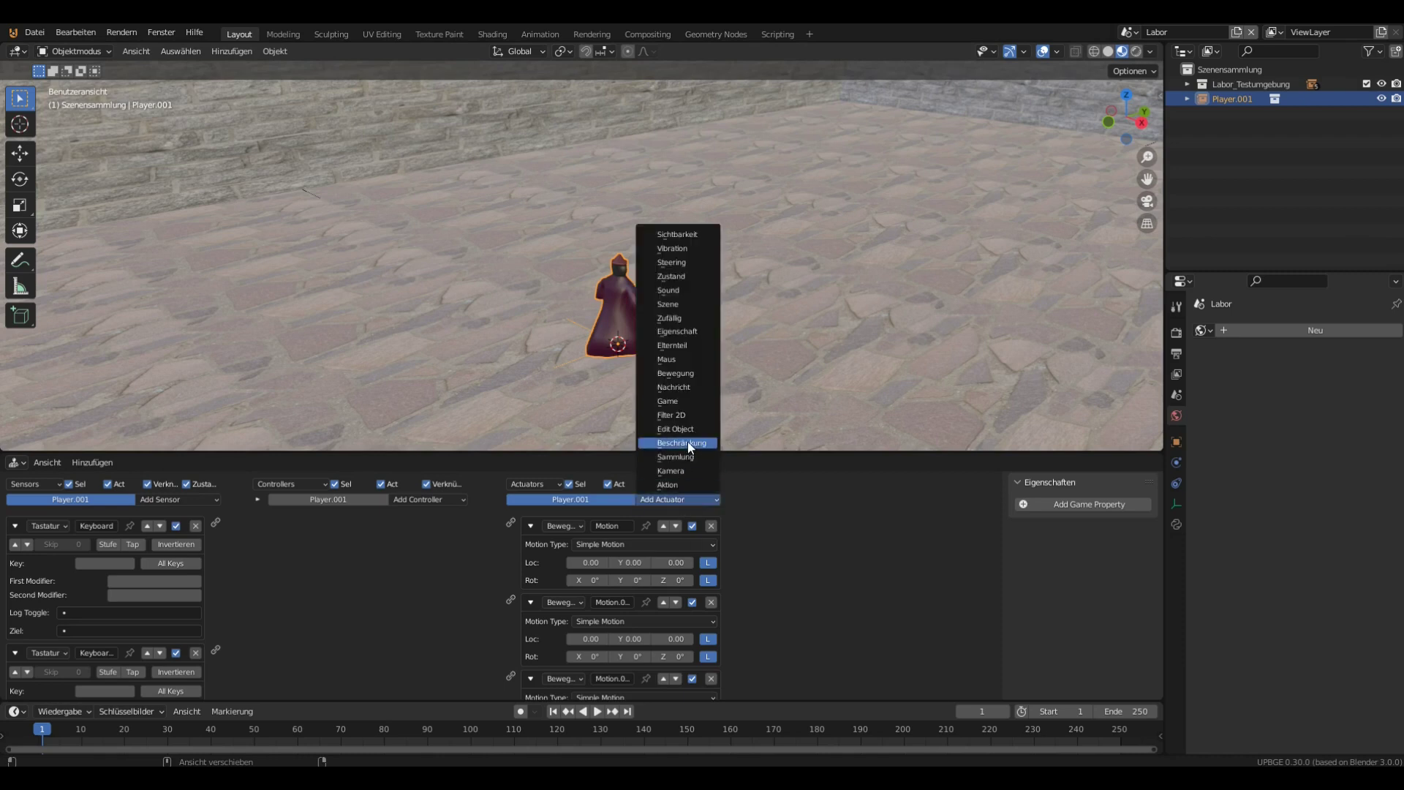
left_click(695, 373)
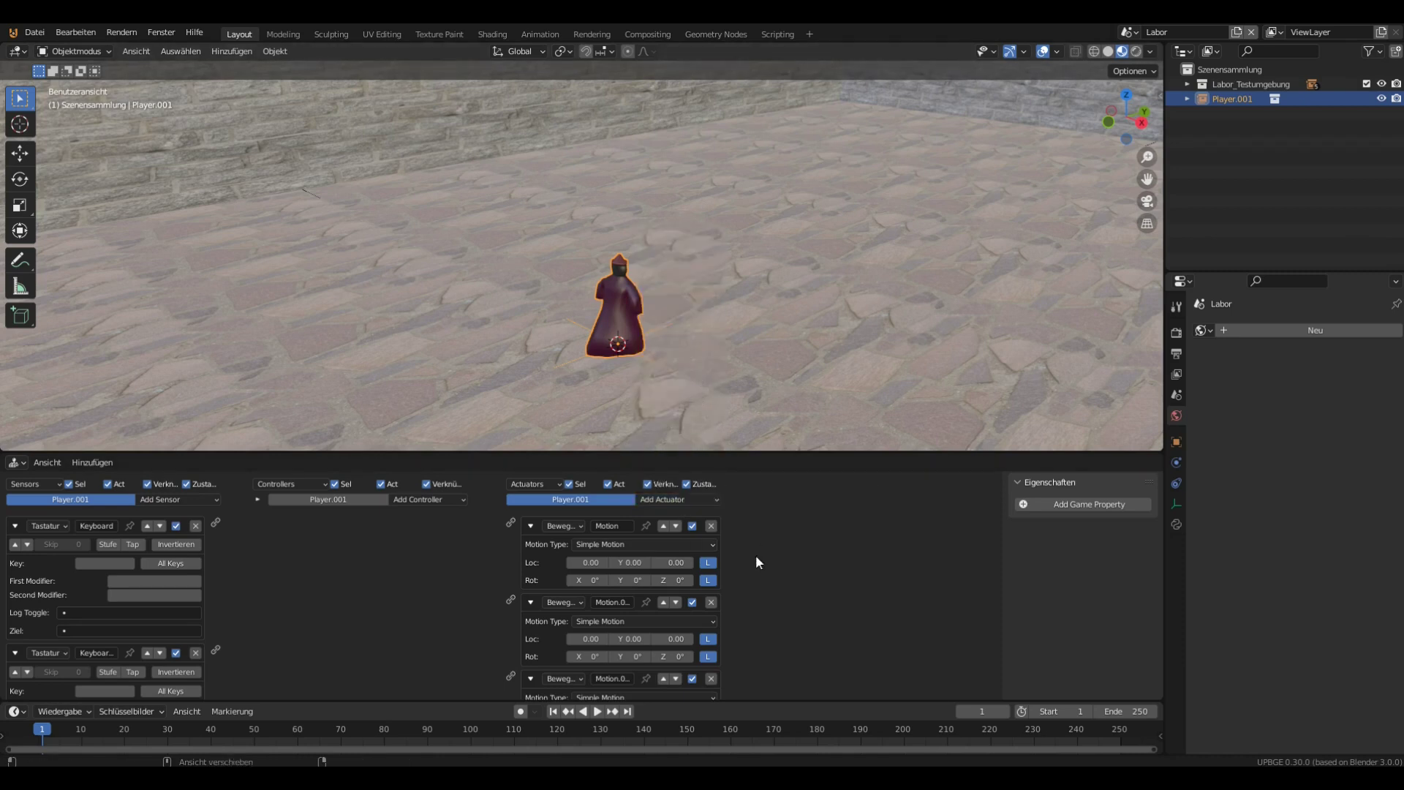
Maximise the logic editor and link each keyboard sensor to the motion actuator of the same rank through its own And controller
middle_click_drag(773, 581, 788, 537)
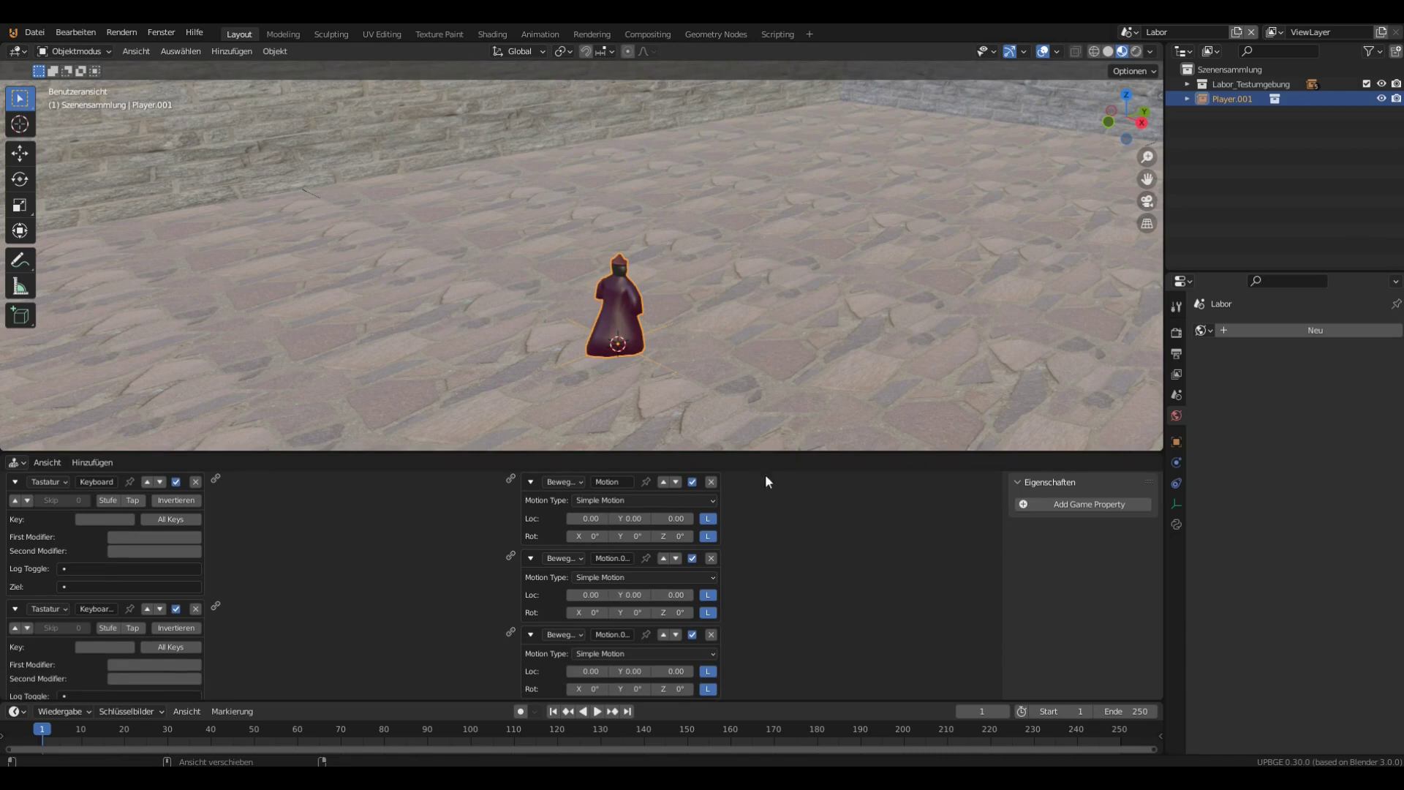
key("ctrl+space")
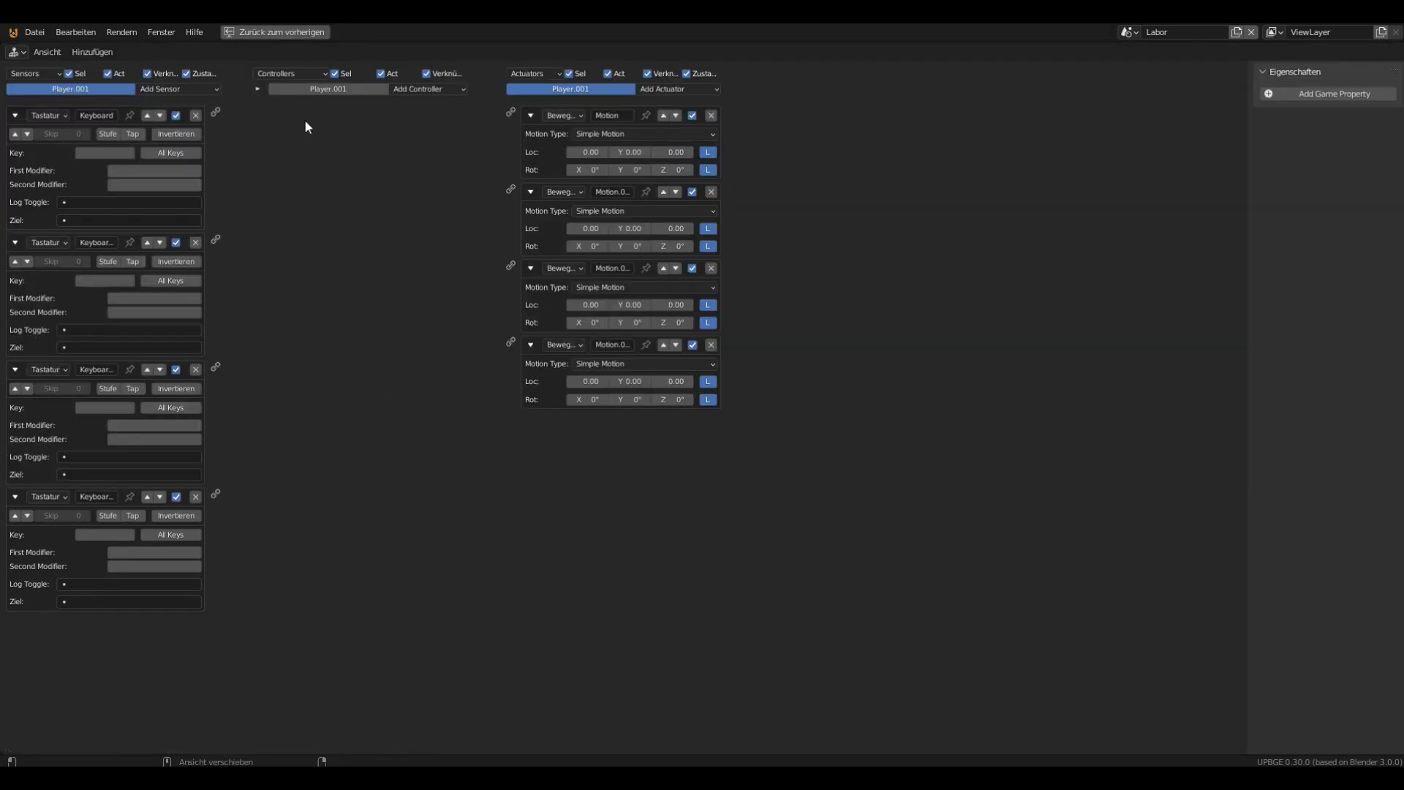
left_click_drag(215, 112, 512, 112)
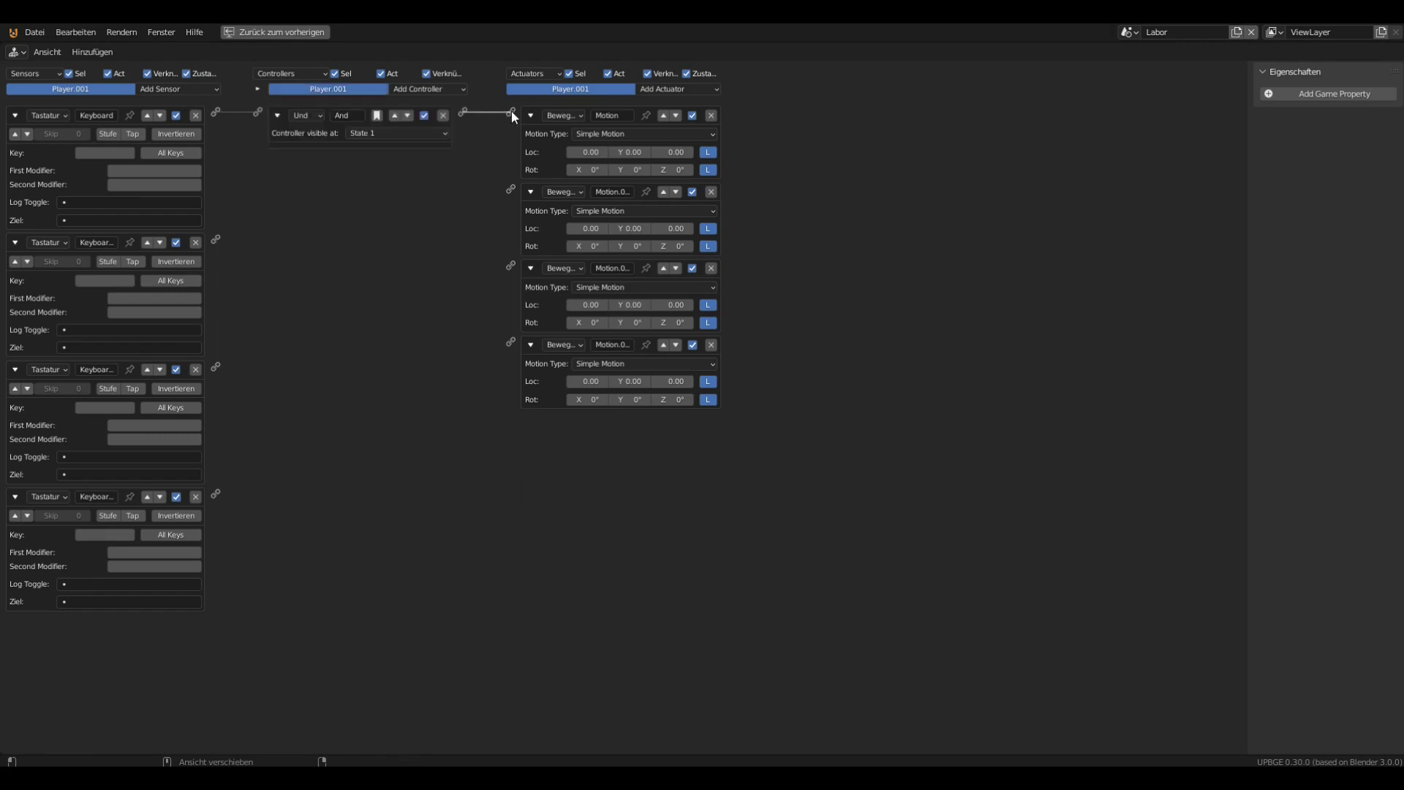
left_click_drag(216, 239, 511, 189)
left_click_drag(216, 366, 510, 266)
left_click_drag(215, 494, 510, 342)
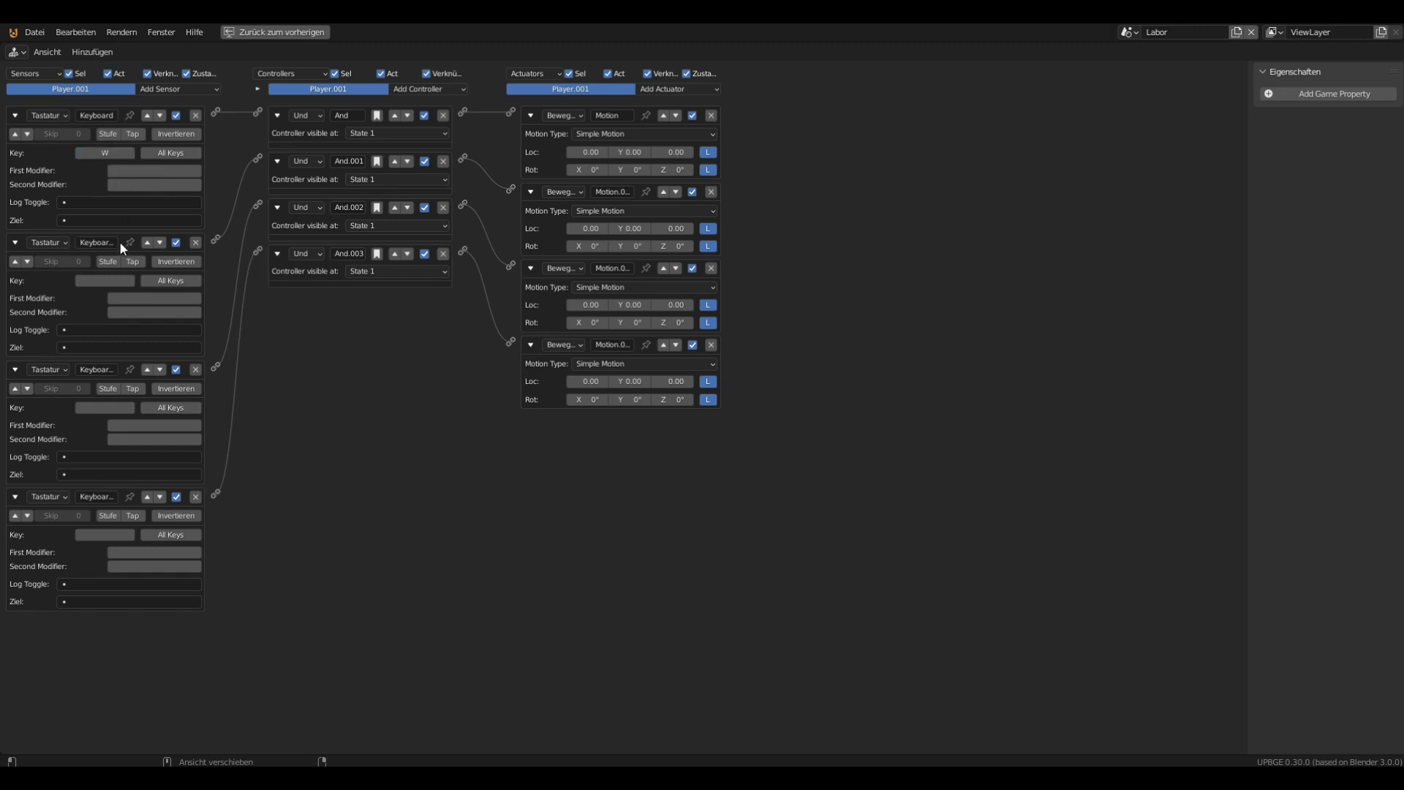
Assign the S, A and D keys to the second, third and fourth keyboard sensors
left_click(107, 280)
key("s")
left_click(107, 407)
key("a")
key("ctrl+space")
scroll(634, 329, "down", 8)
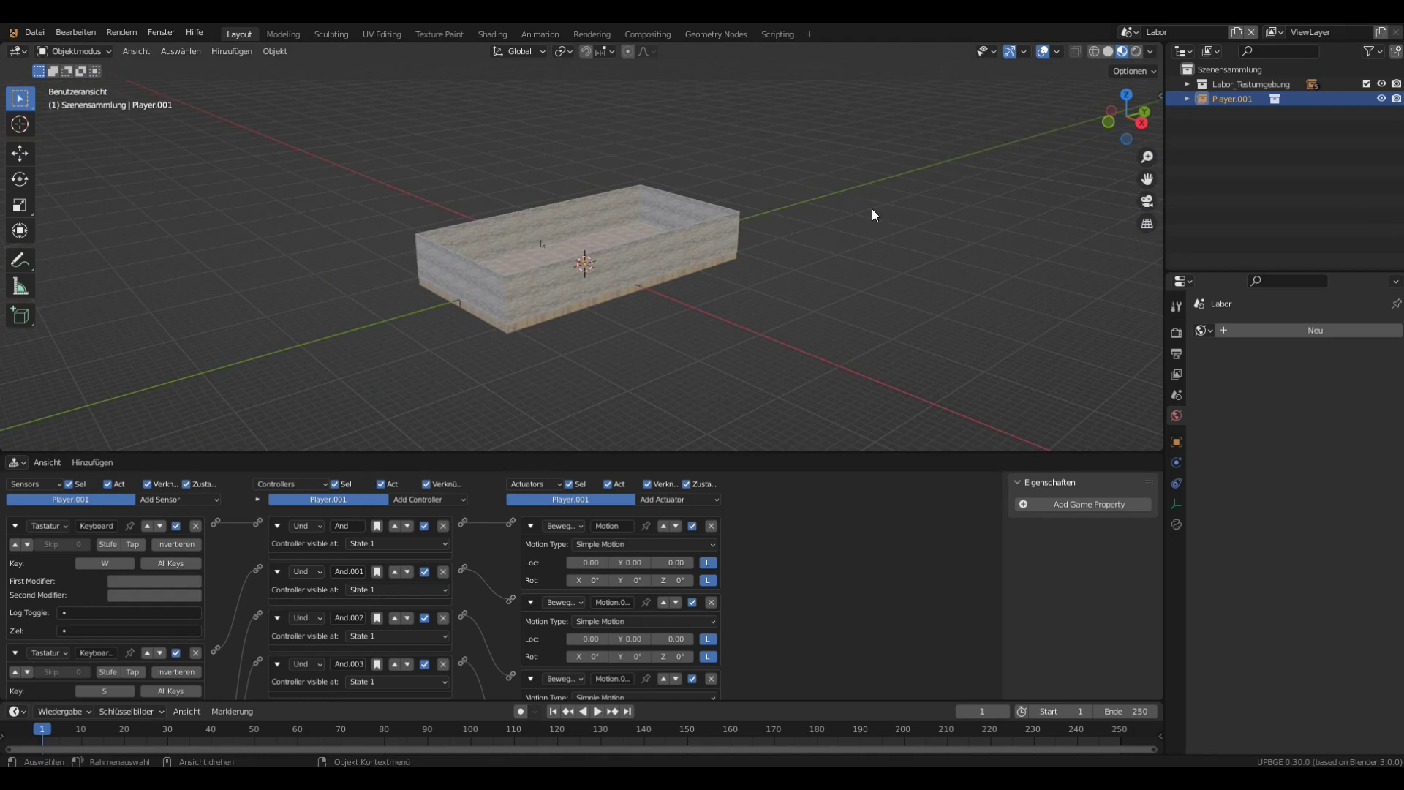
middle_click_drag(872, 209, 883, 212)
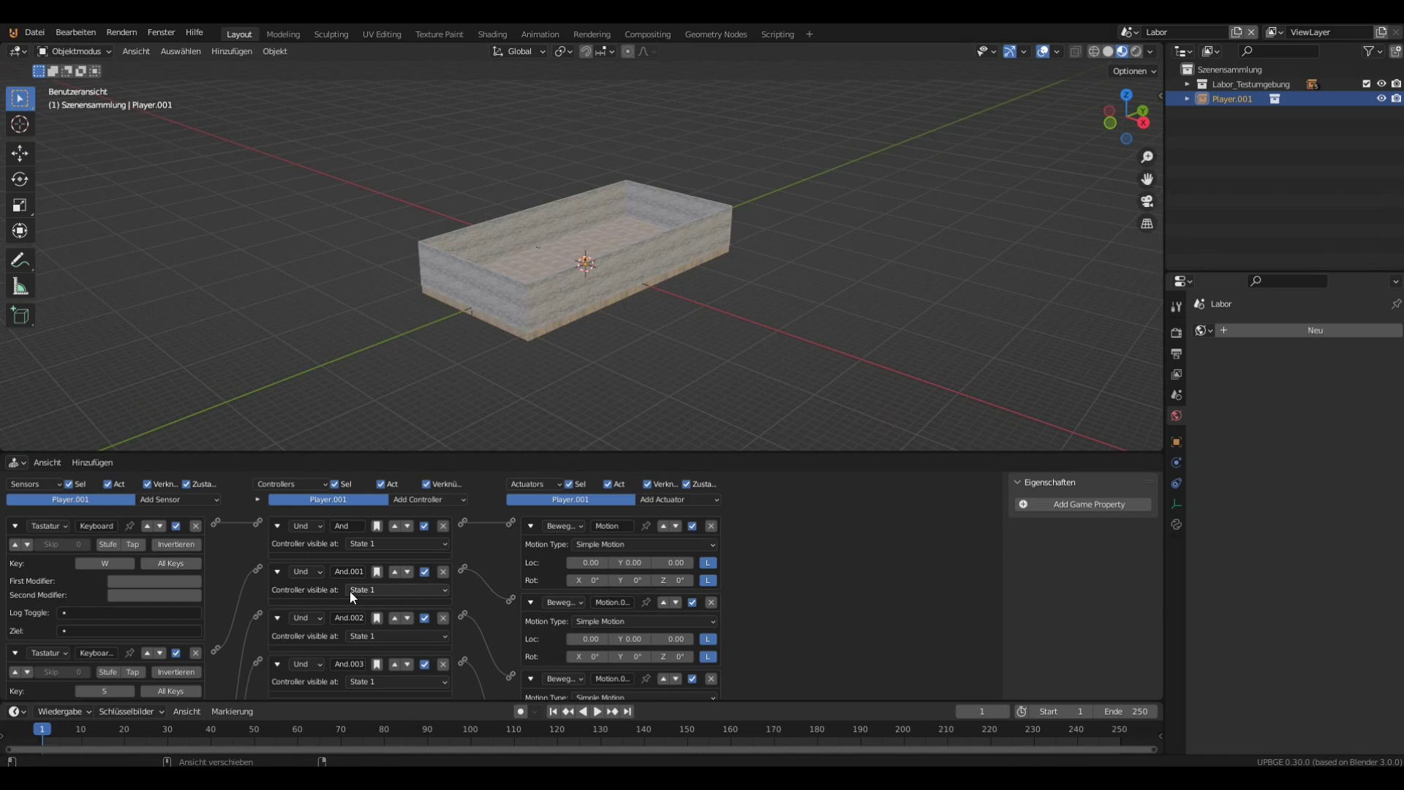
In the maximised logic editor, set the Y location of the W key's motion actuator to 0.1
key("ctrl+space")
scroll(194, 130, "up", 5)
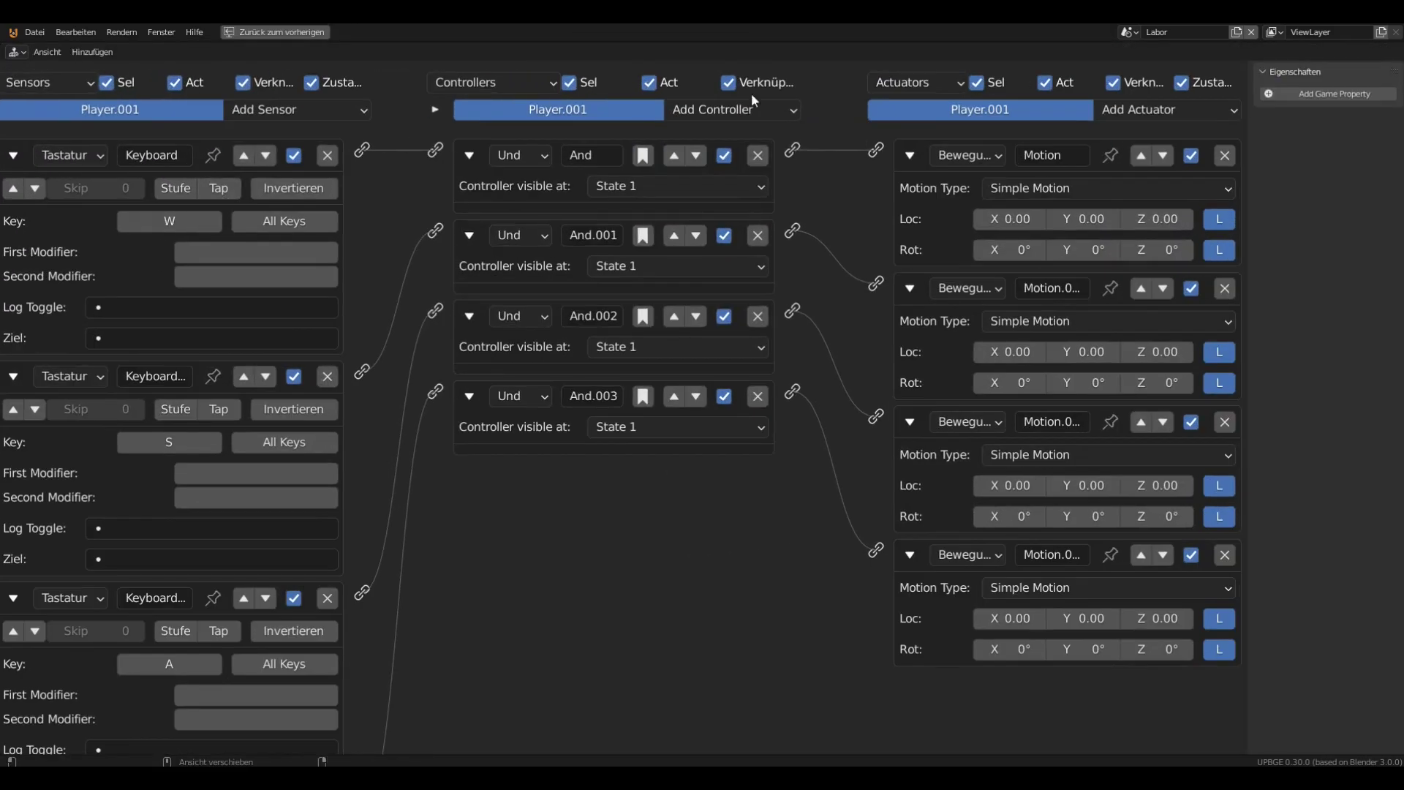
left_click(1103, 216)
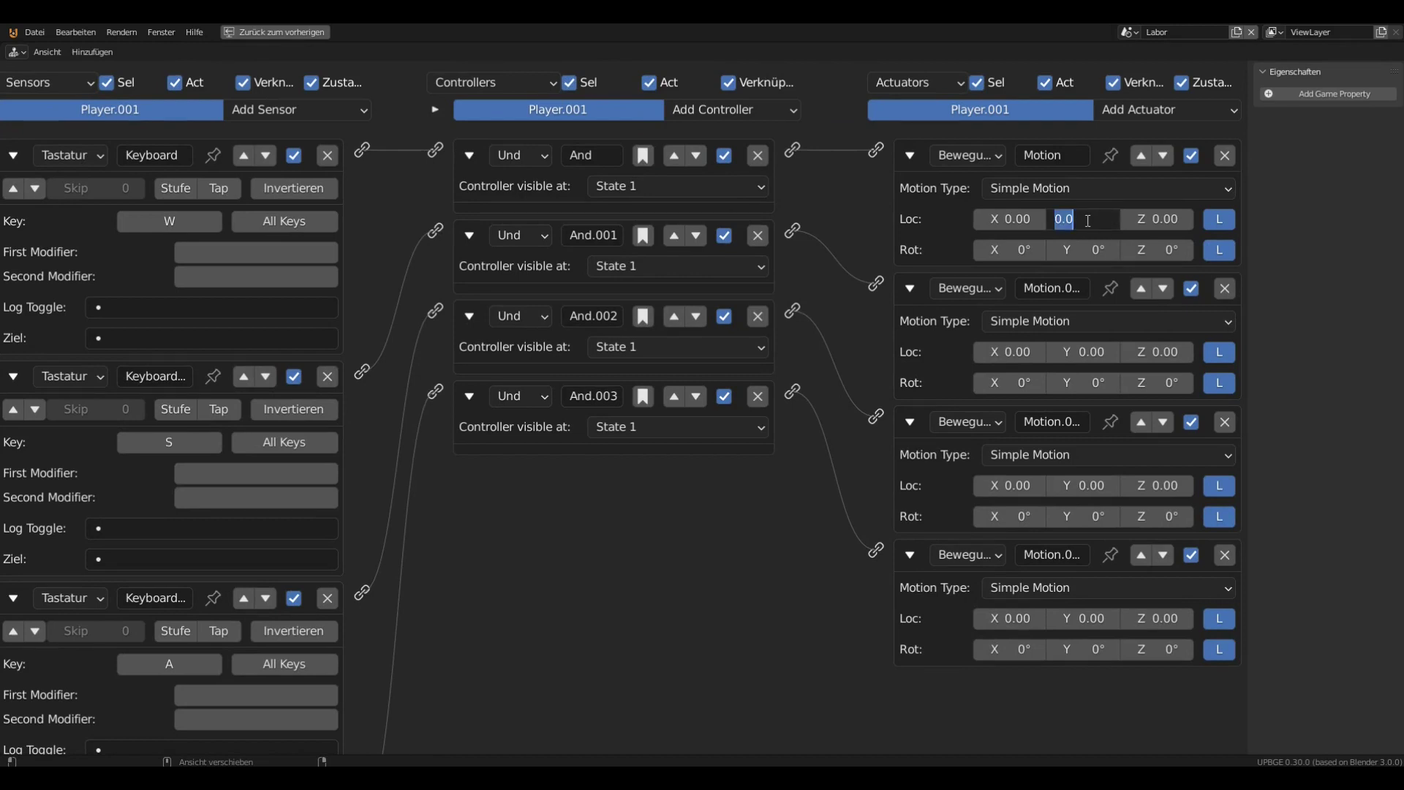
type("0.1")
key("Return")
Set the Y location of the S key's motion actuator to -0.05 for slower backward movement
left_click(1086, 354)
type("-")
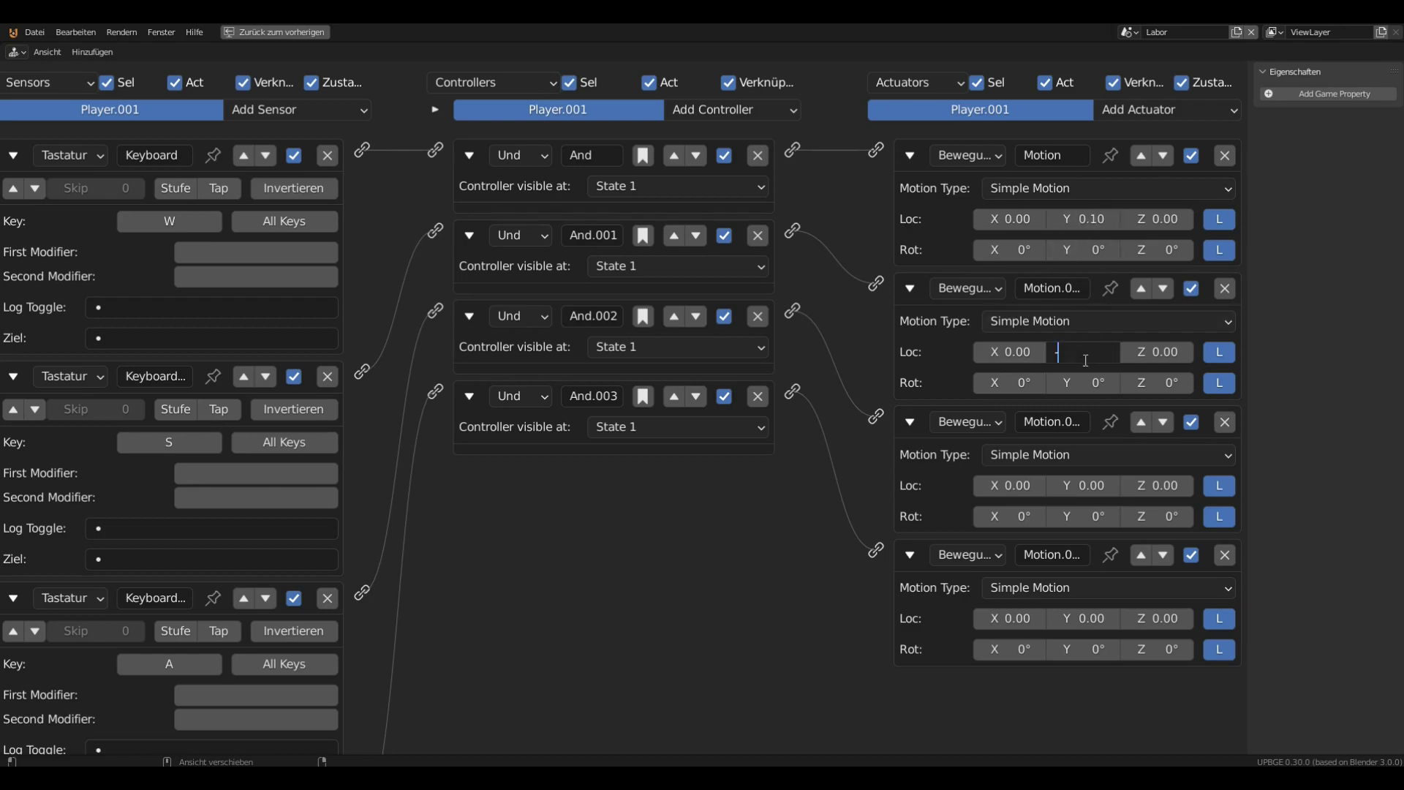
type("0.05")
key("Return")
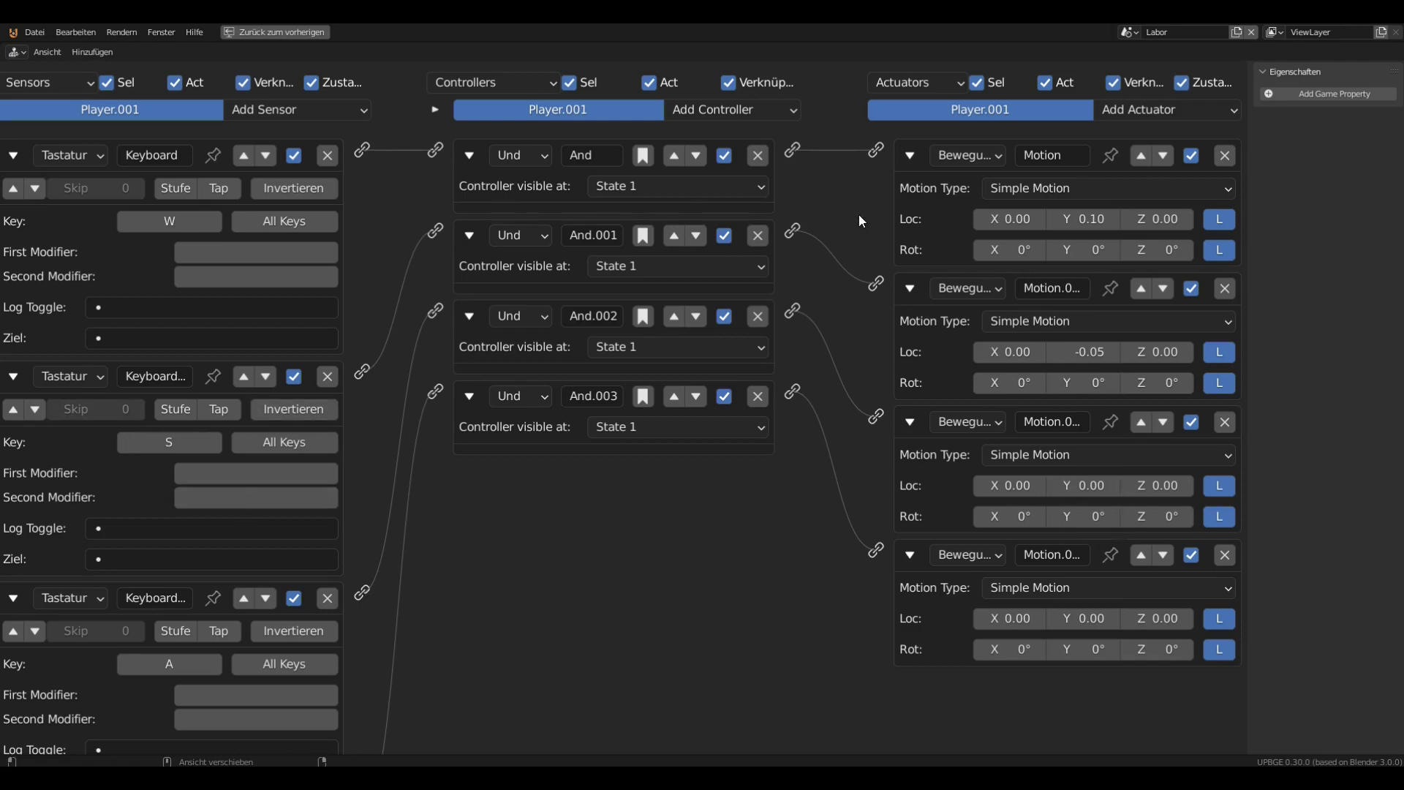
scroll(345, 575, "down", 2)
middle_click_drag(376, 565, 376, 510)
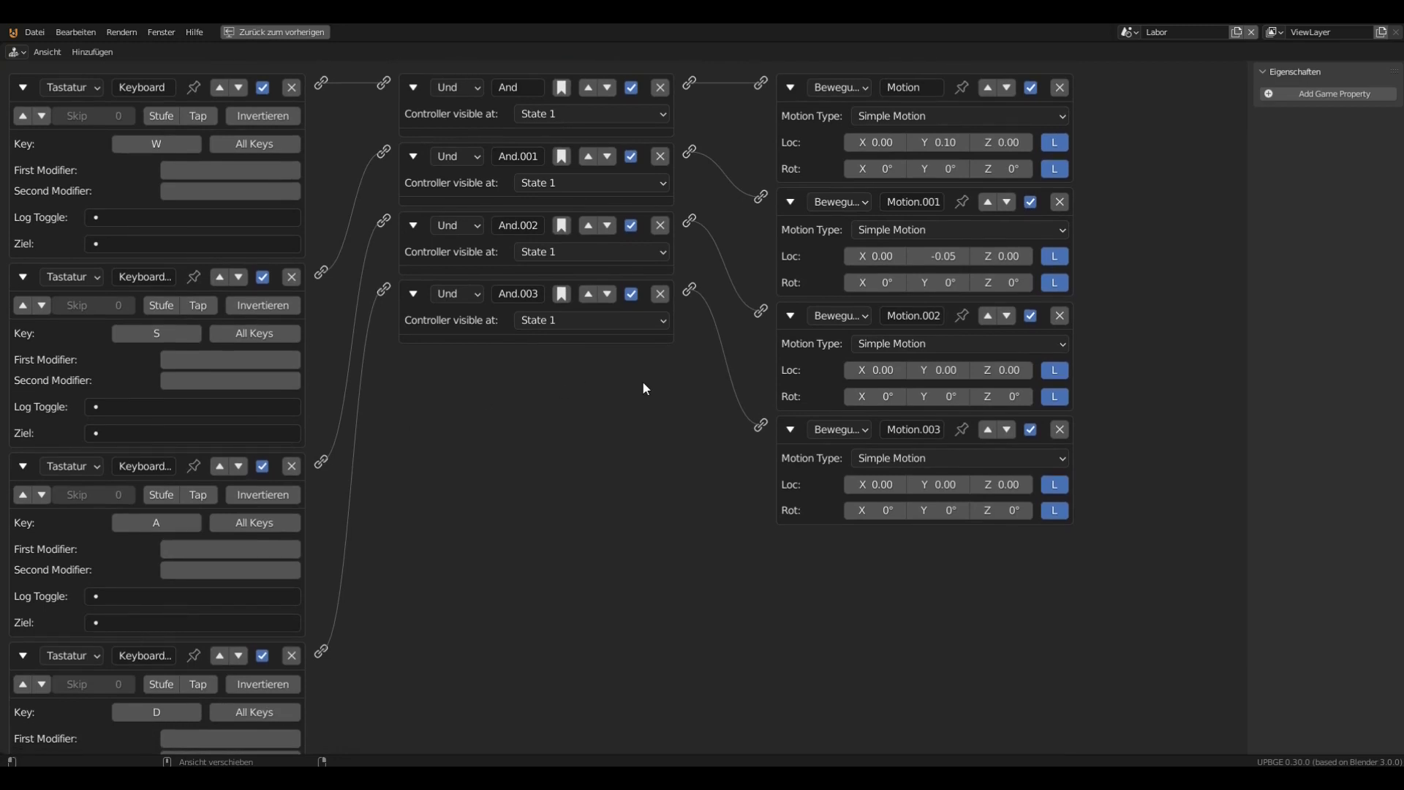
key("ctrl+space")
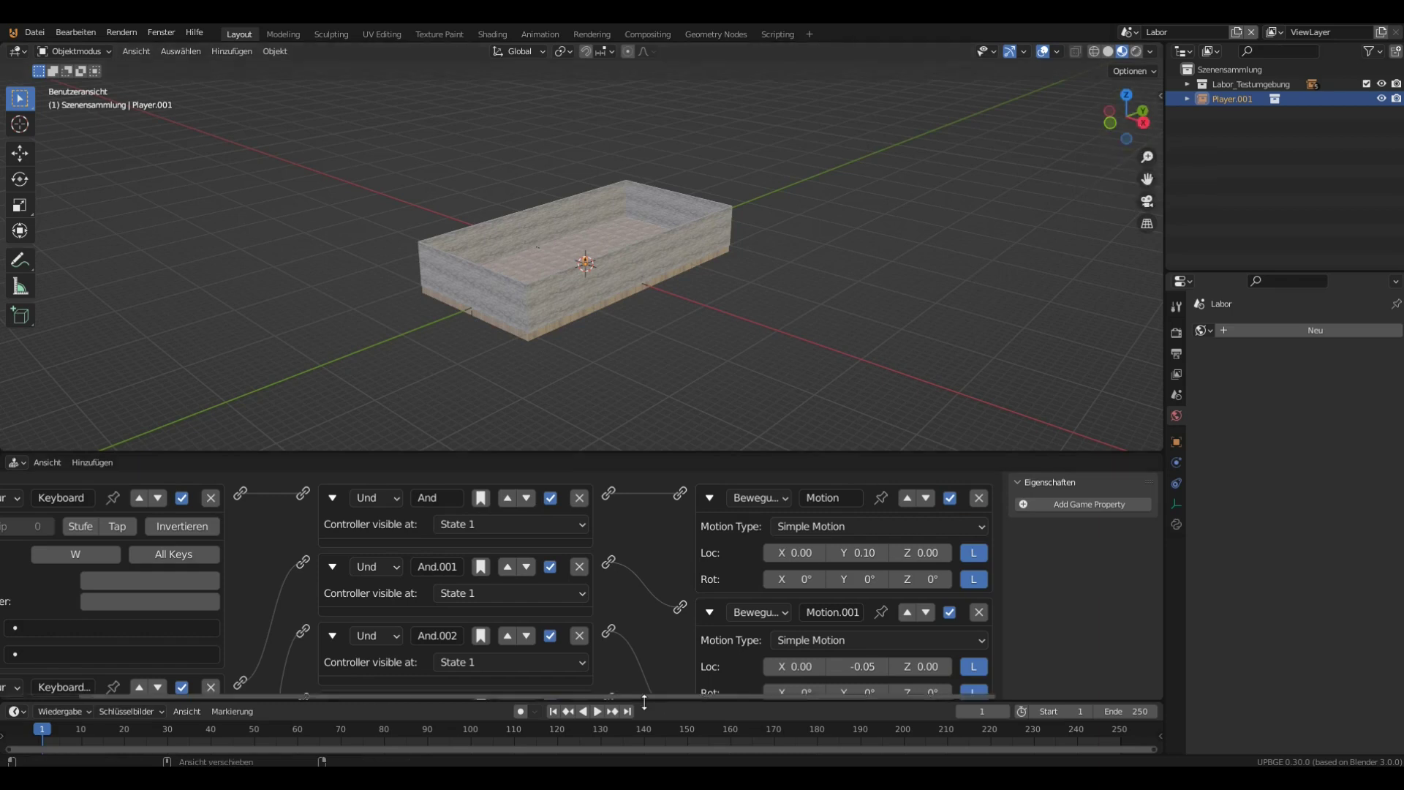
key("ctrl+space")
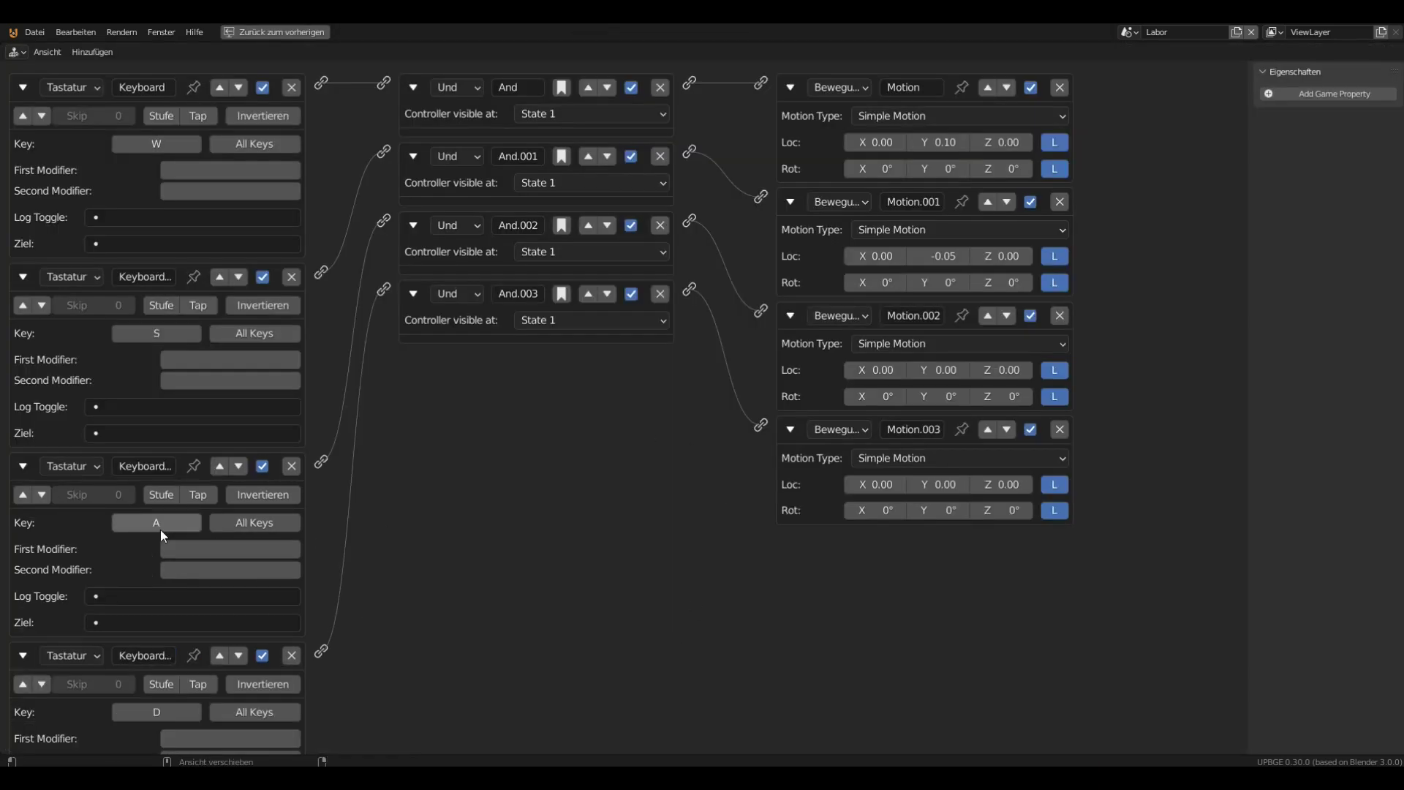
Set the X location of the A key's motion actuator to -0.05
left_click(870, 370)
type("-")
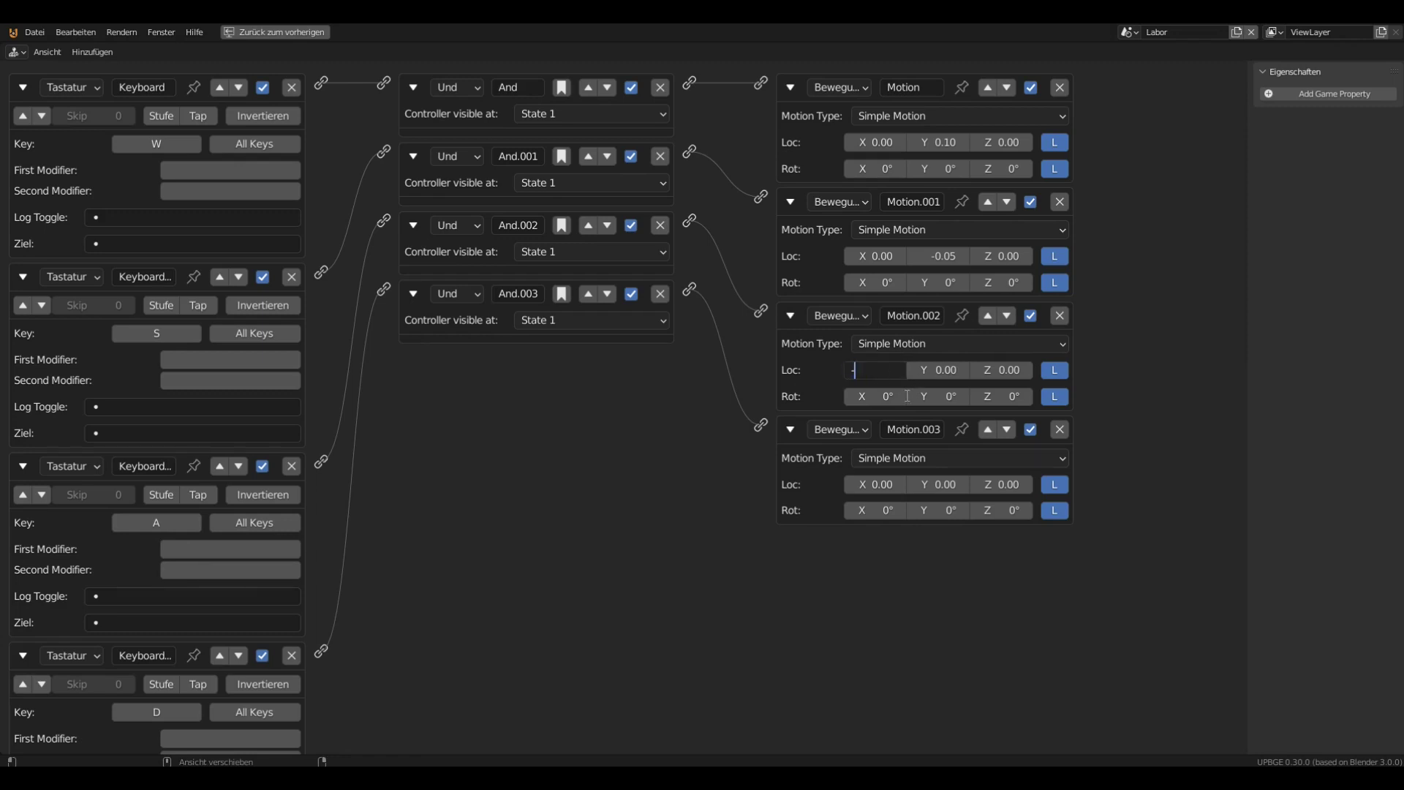
type(".0")
type("05")
key("BackSpace")
key("BackSpace")
type("5")
key("Return")
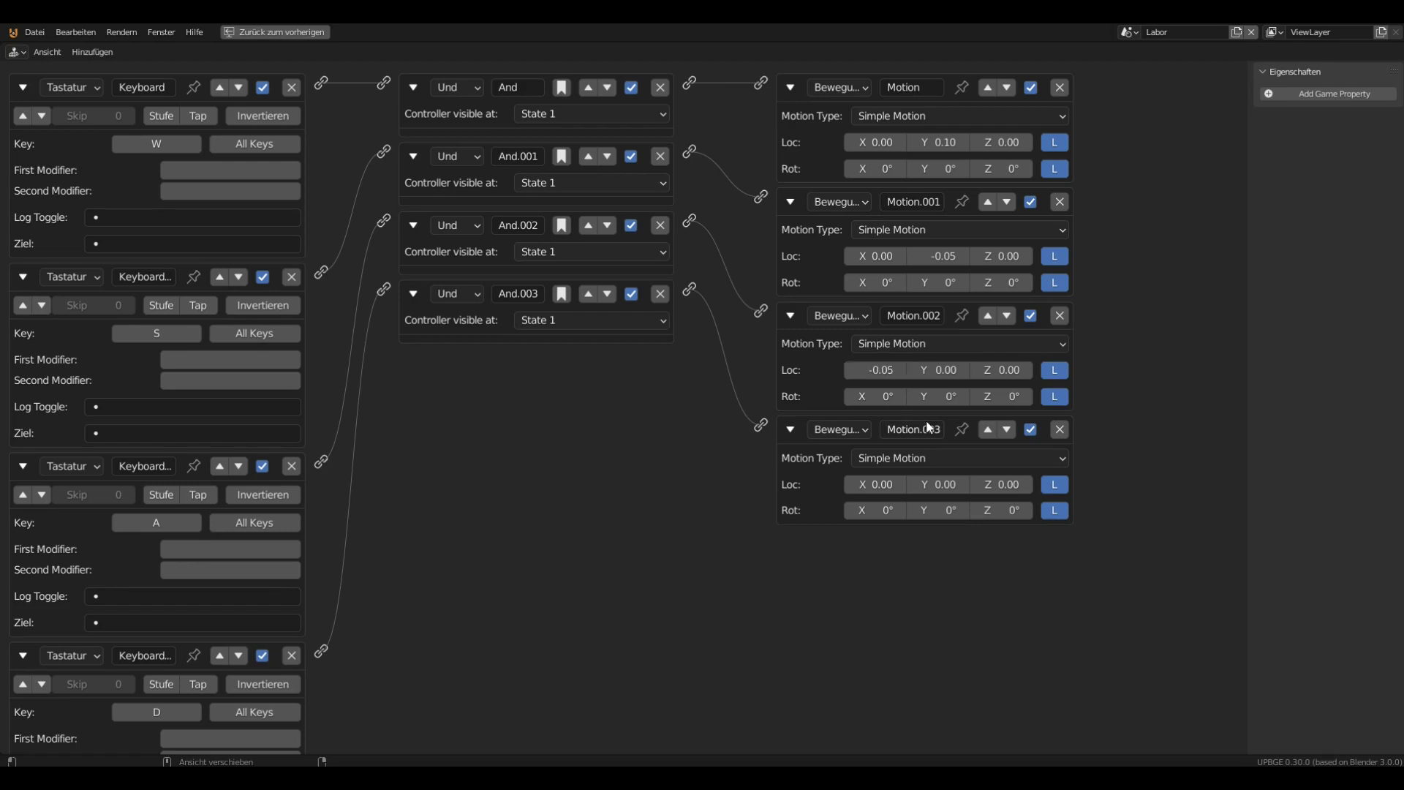
Set the X location of the D key's motion actuator to 0.05 and restore the full layout
left_click(878, 485)
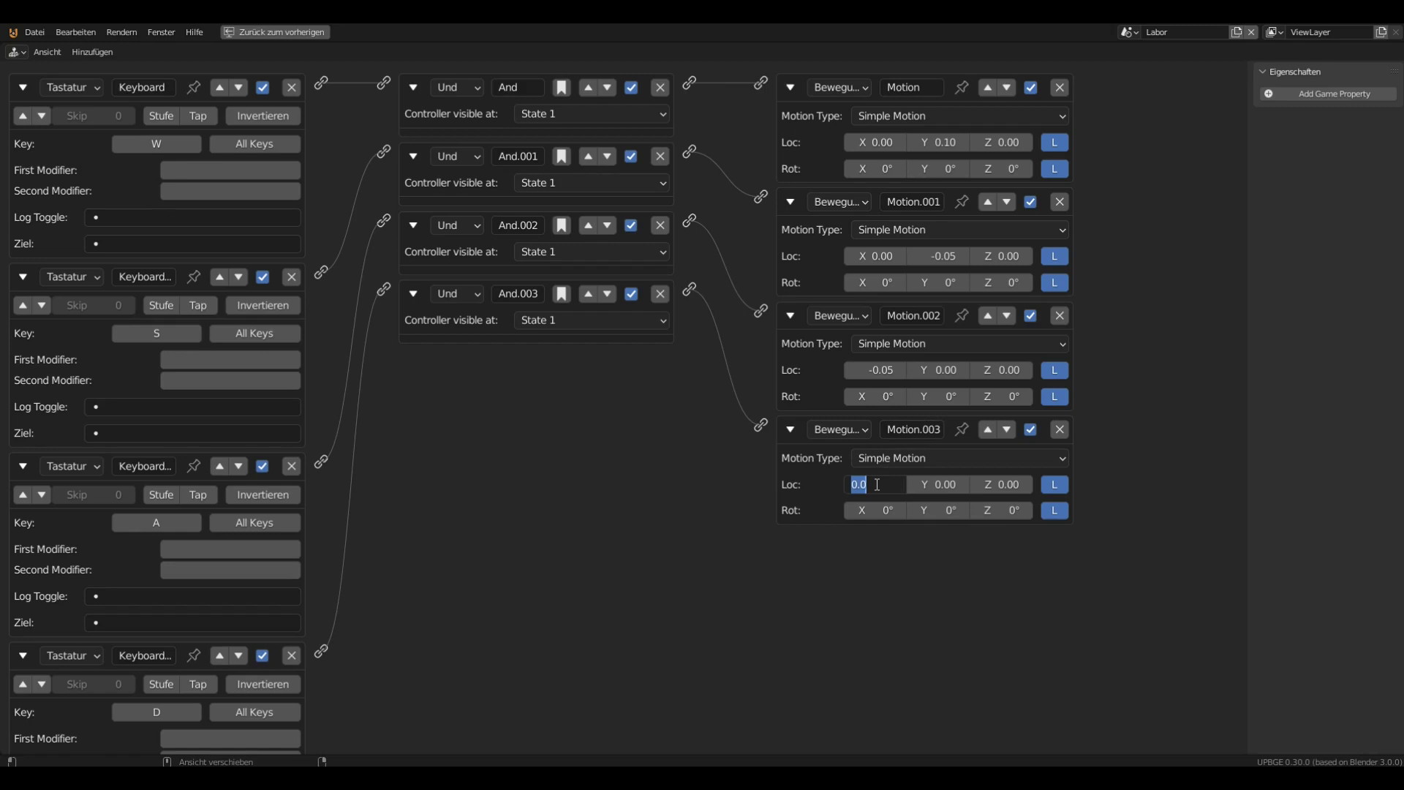
type(".057")
key("Return")
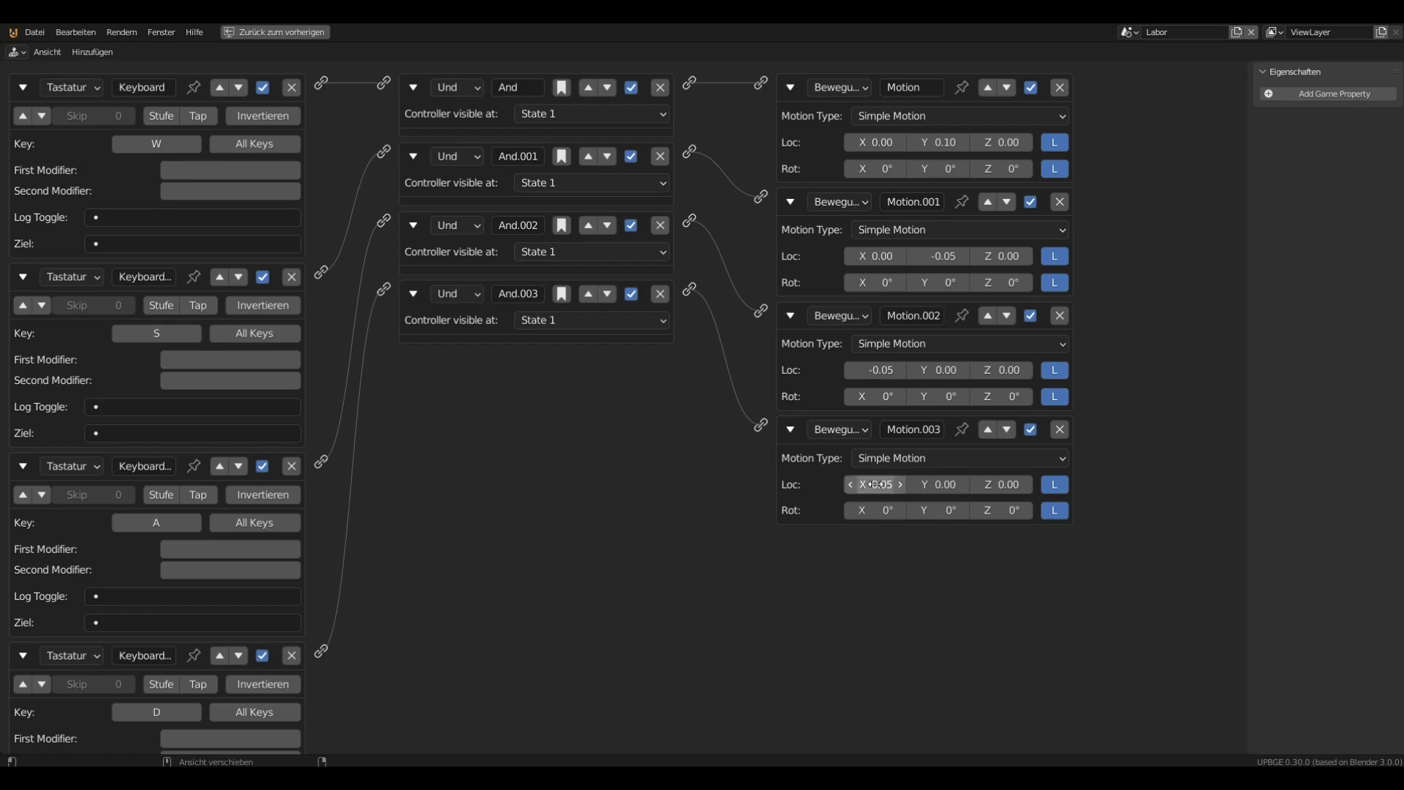
key("ctrl+space")
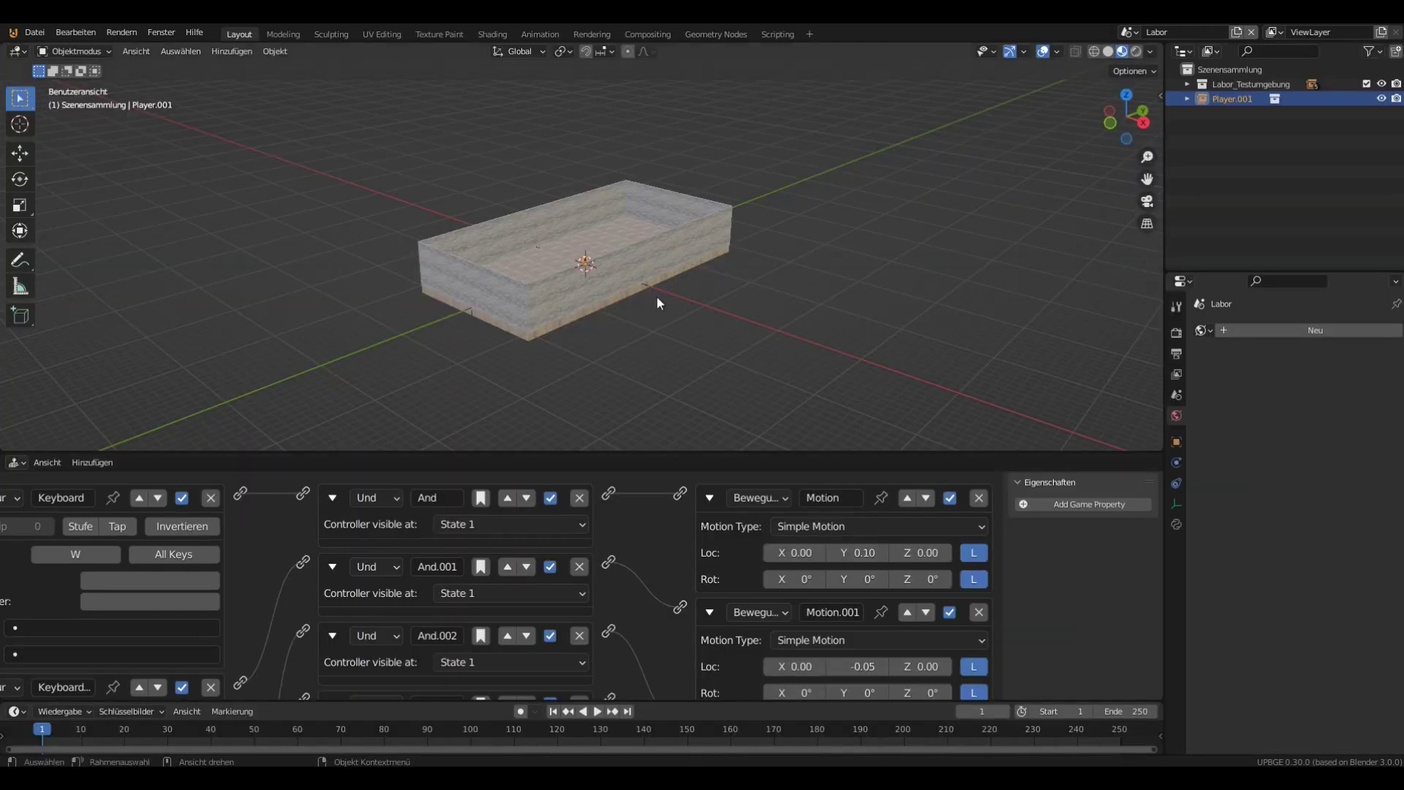
Add a camera and move it about -2.85 m in X, -1.77 m in Y and 1.68 m in Z from the Player
scroll(600, 286, "up", 10)
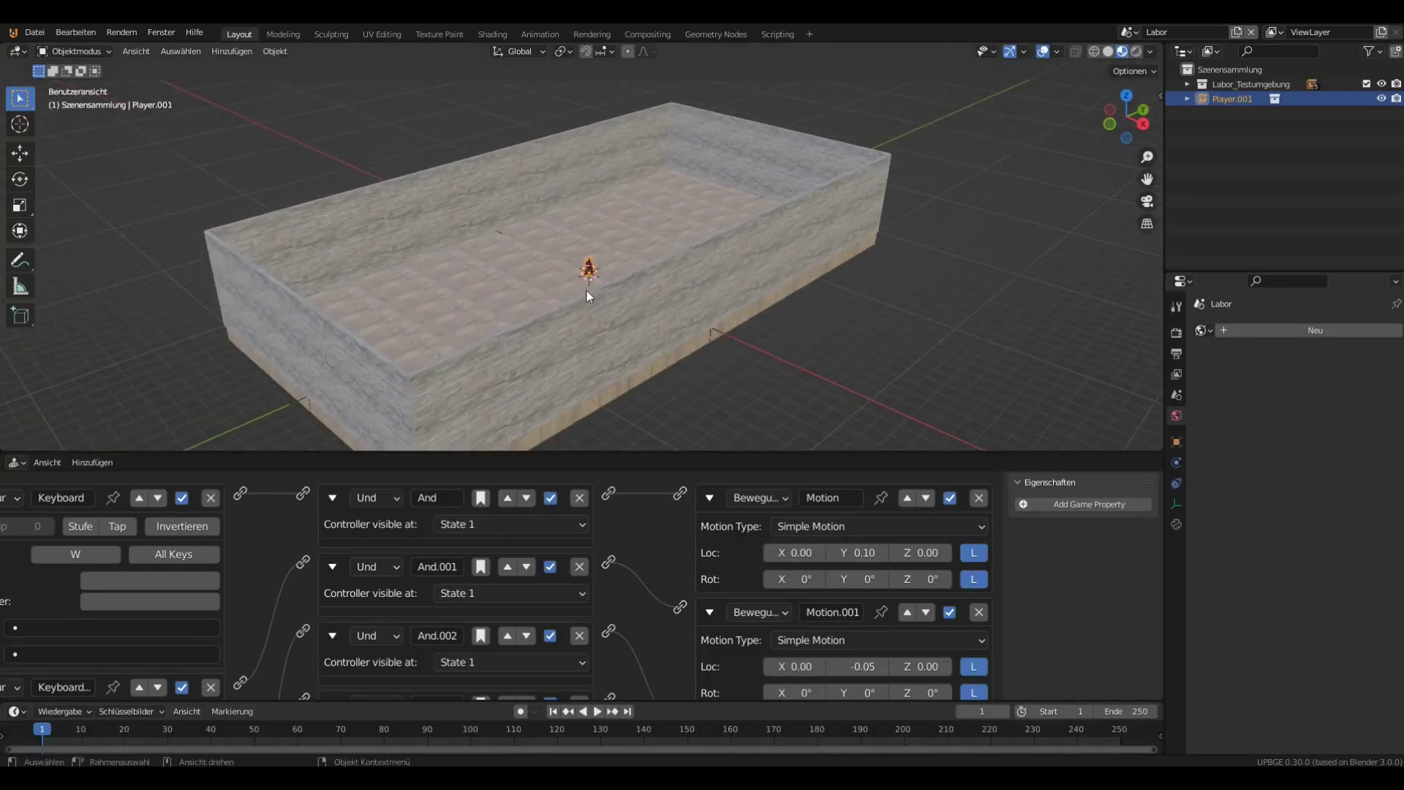
key("shift+a")
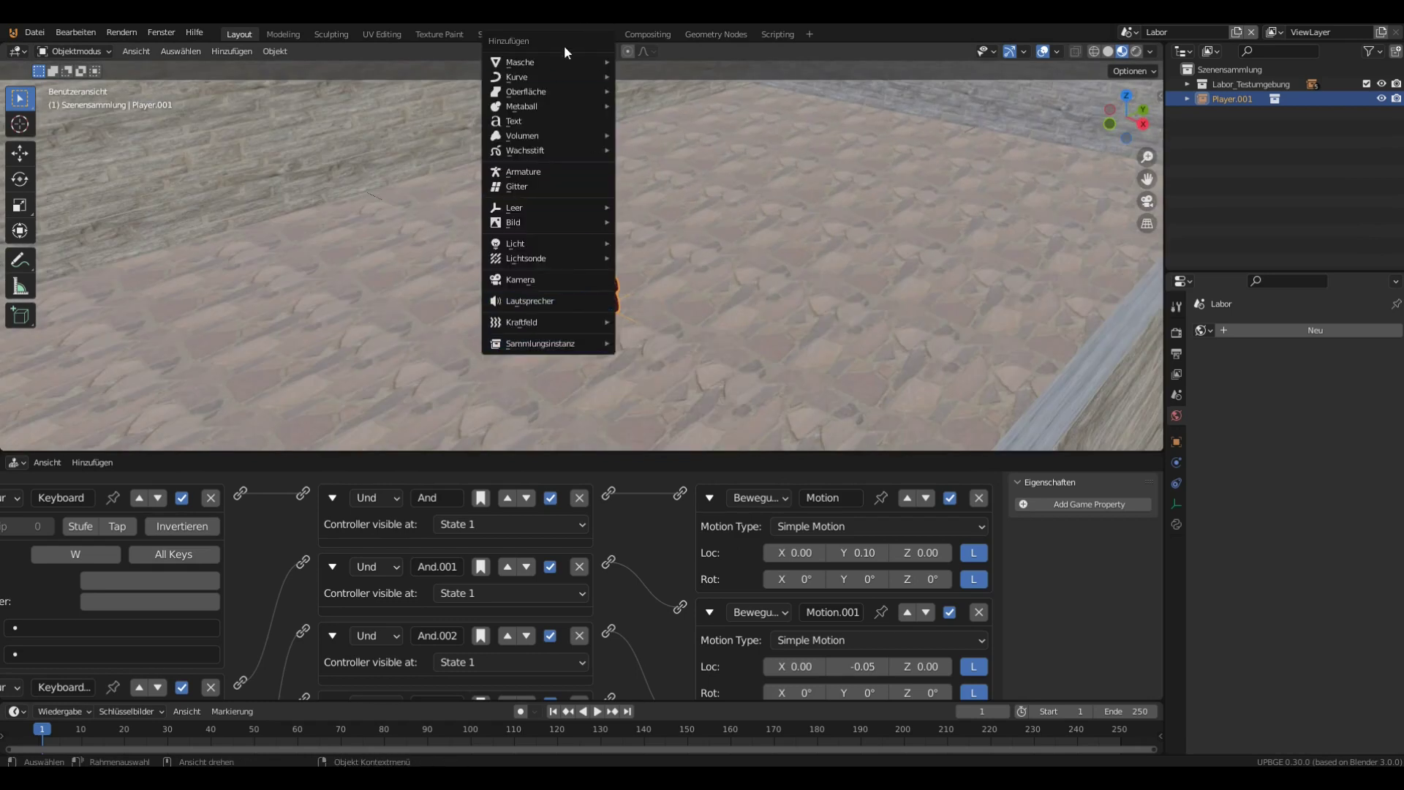
left_click(481, 321)
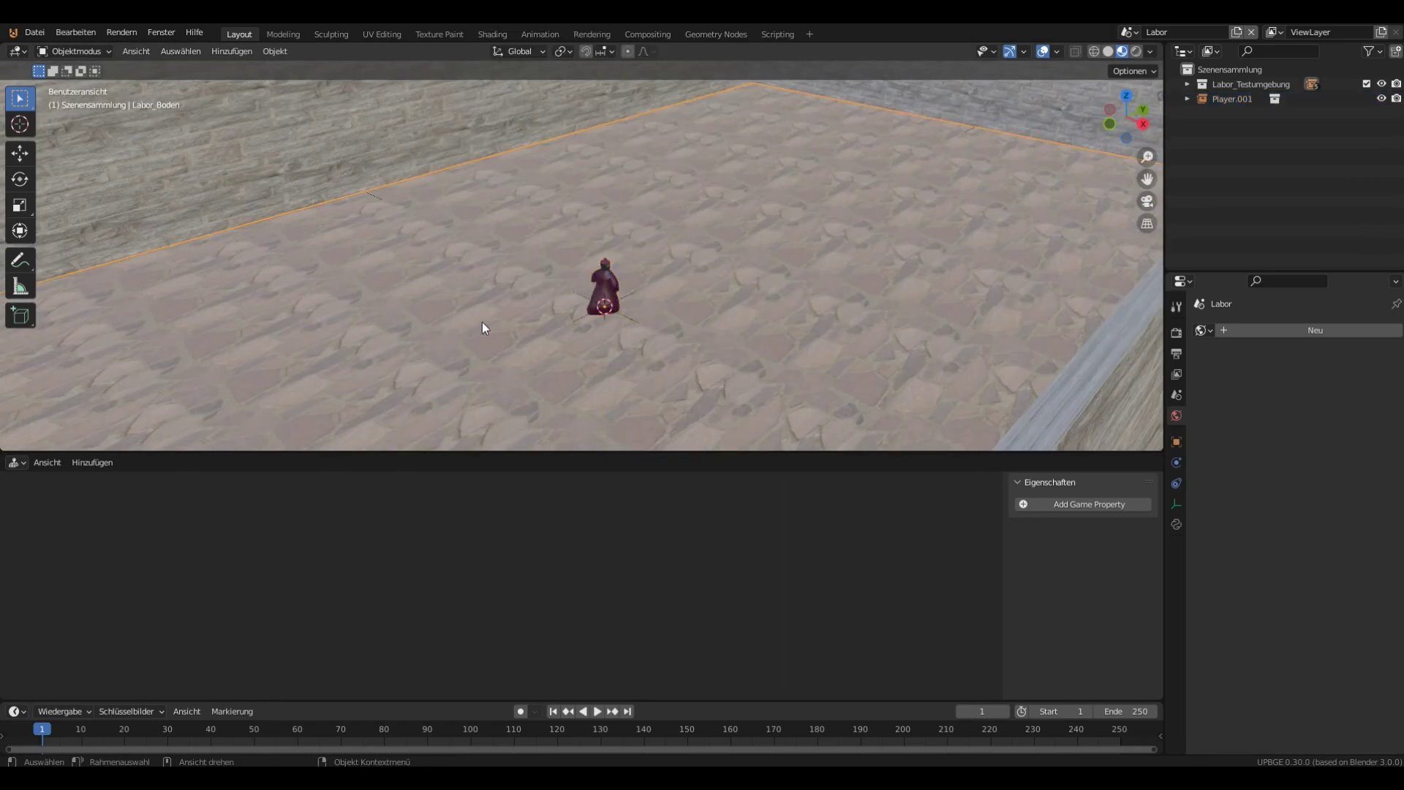
scroll(481, 322, "down", 5)
key("shift+a")
mouse_move(483, 322)
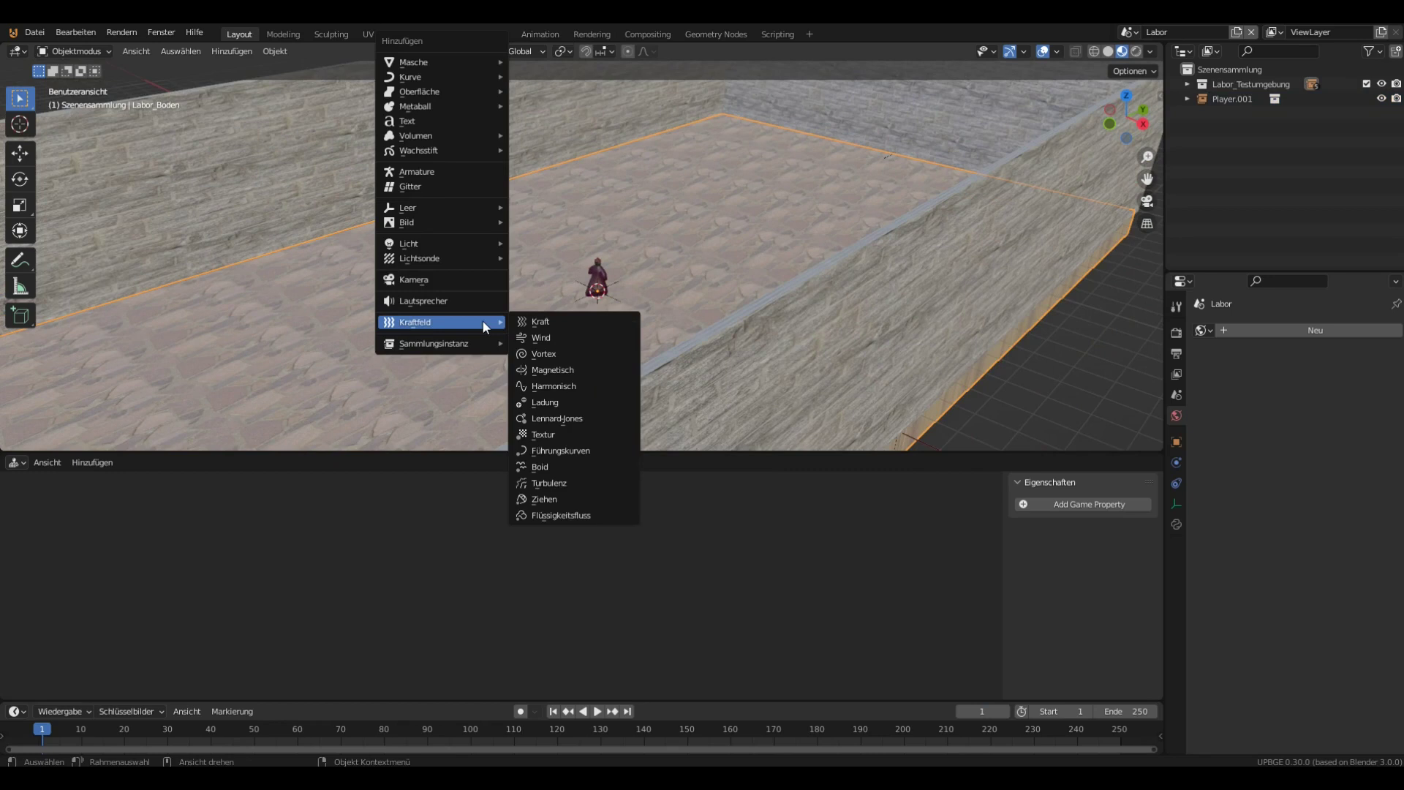
mouse_move(461, 68)
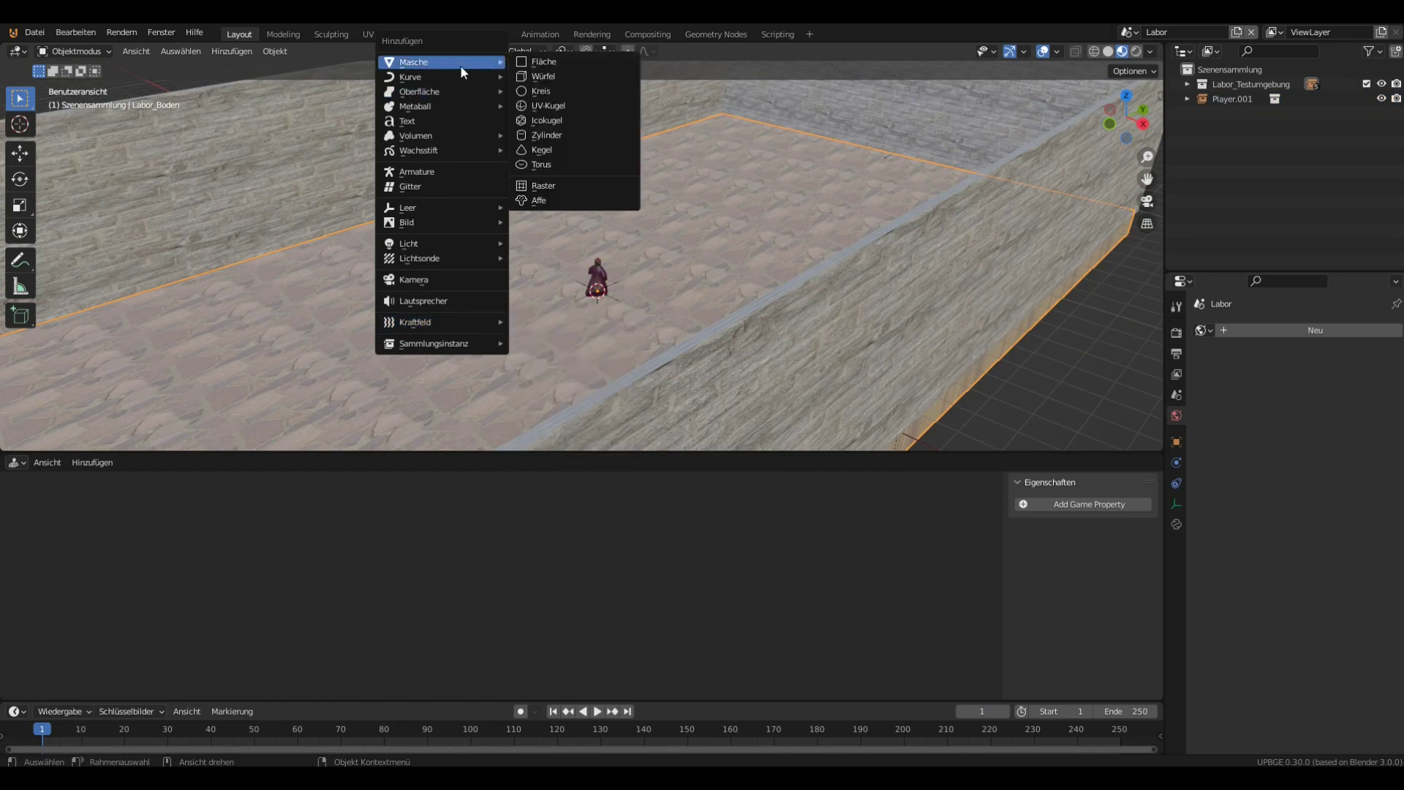
left_click(434, 278)
key("g")
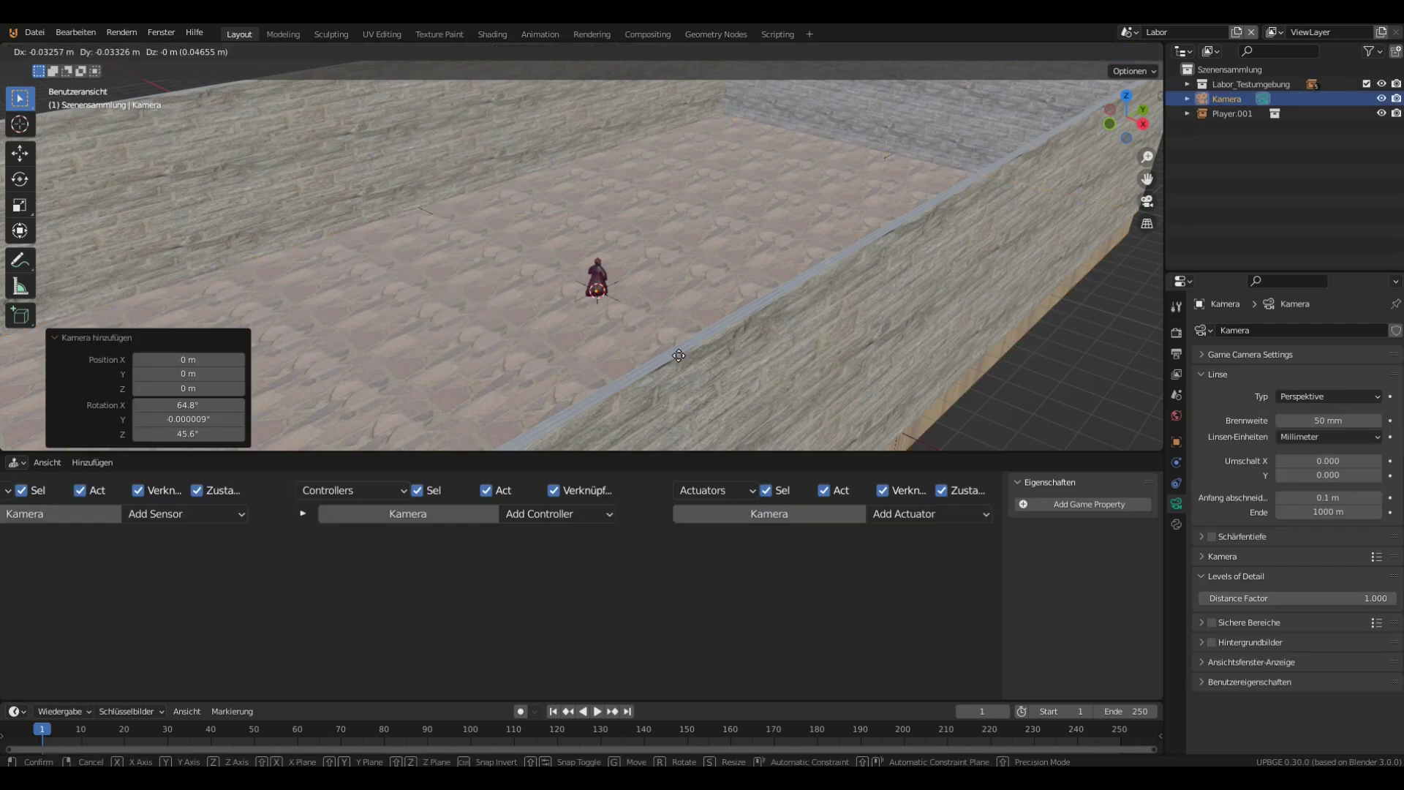
left_click(588, 316)
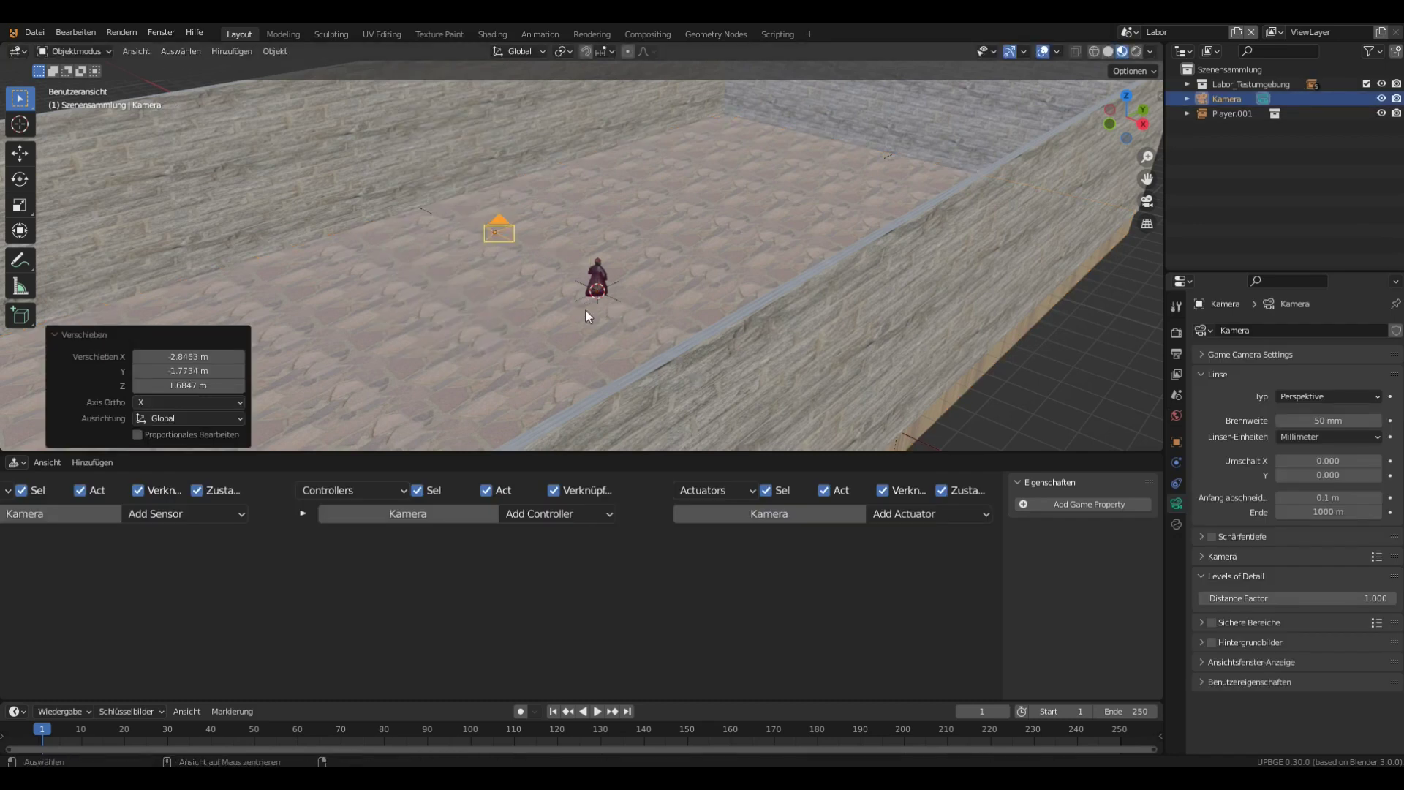
Clear the camera's rotation and rotate it about 66° around the global X axis
key("alt+r")
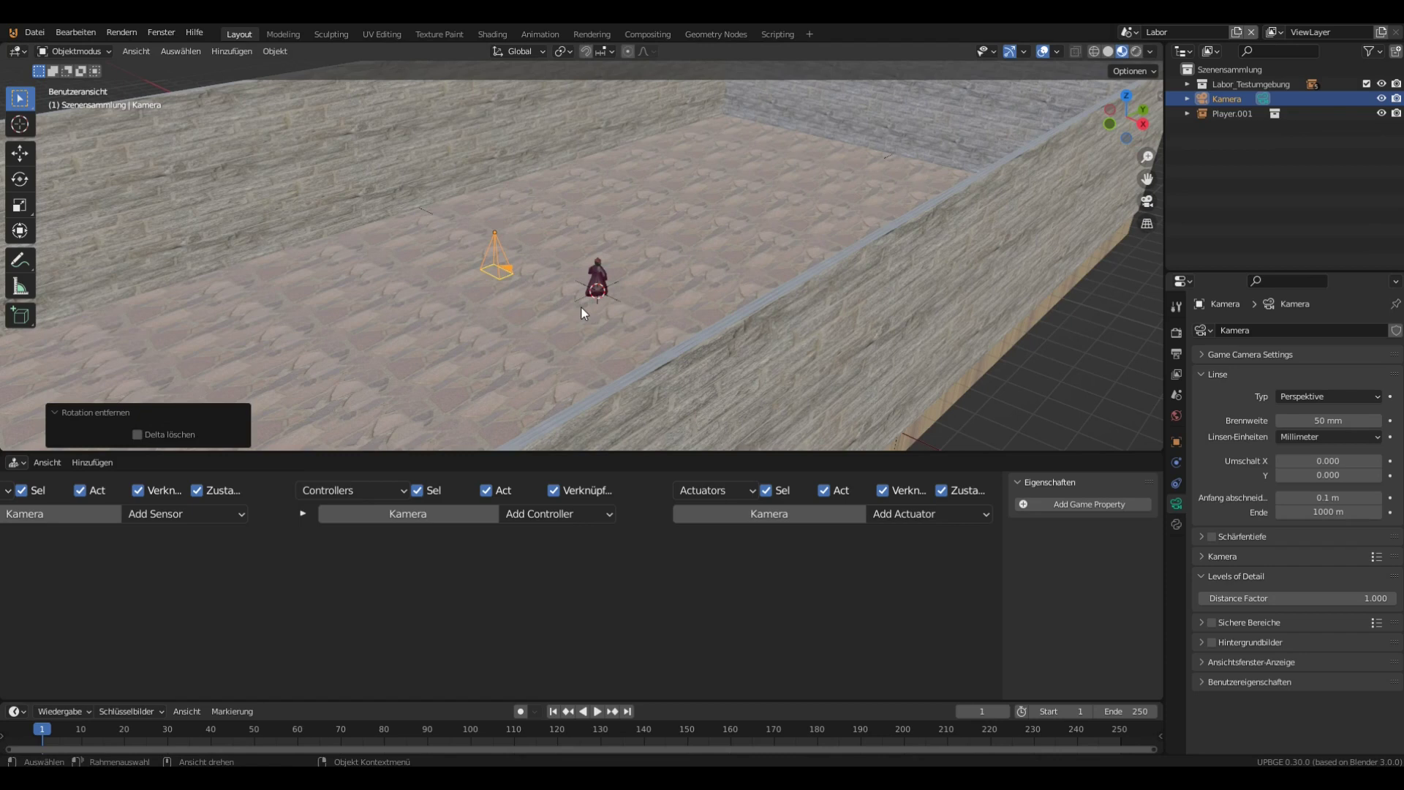
key("r")
key("x")
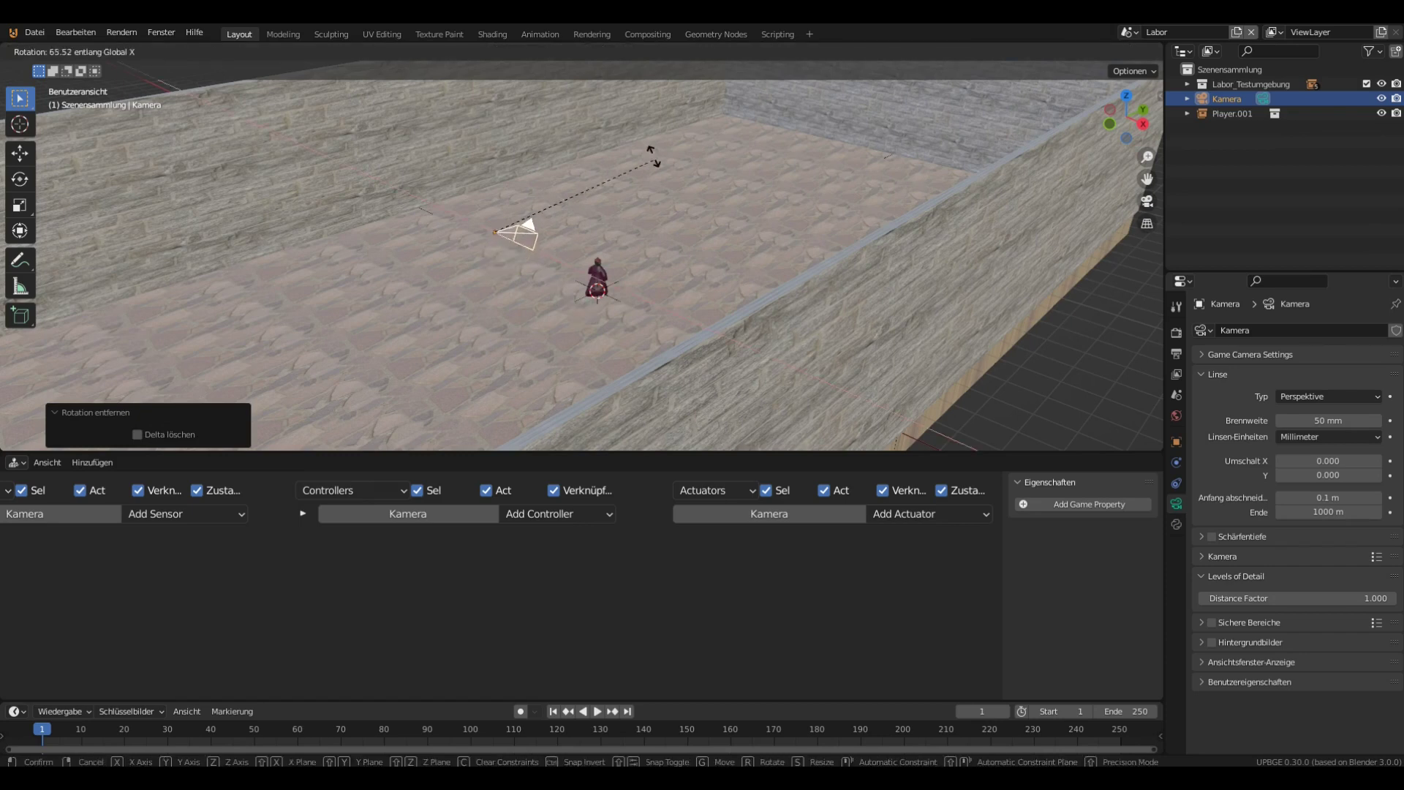
left_click(653, 146)
In camera view, move the camera about 2.81 m along X and -1.40 m along Y to frame the Player from behind
key("KP_0")
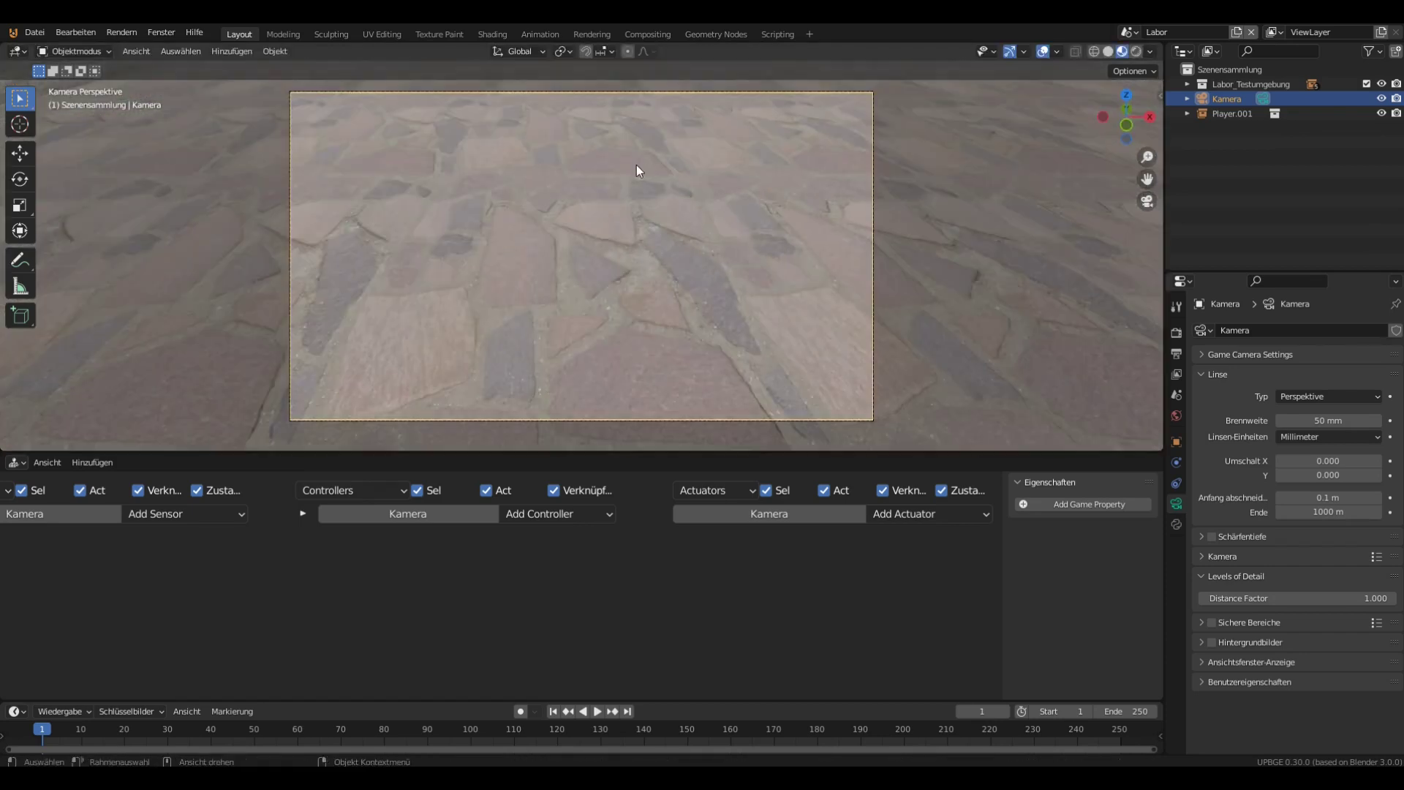
key("g")
key("x")
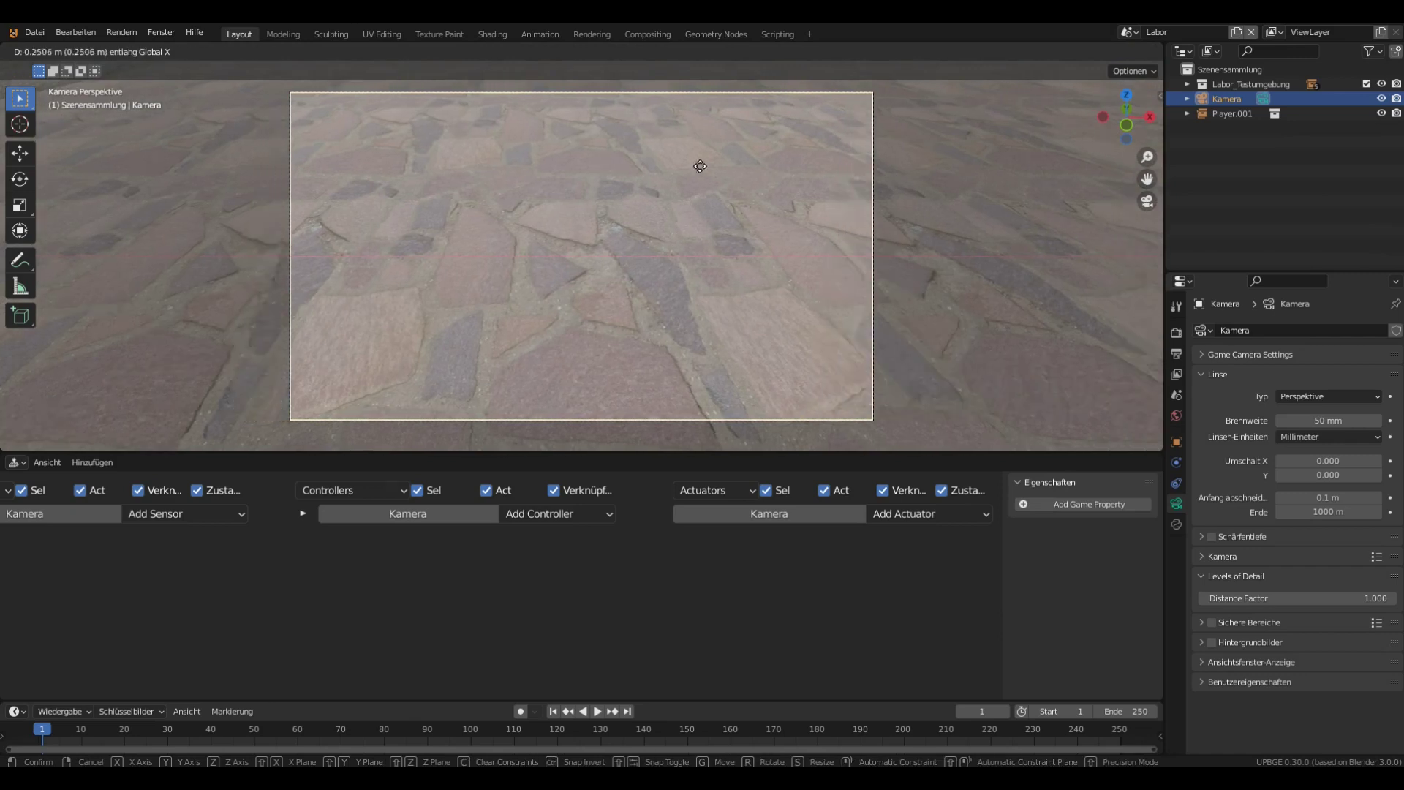
left_click(1012, 163)
key("g")
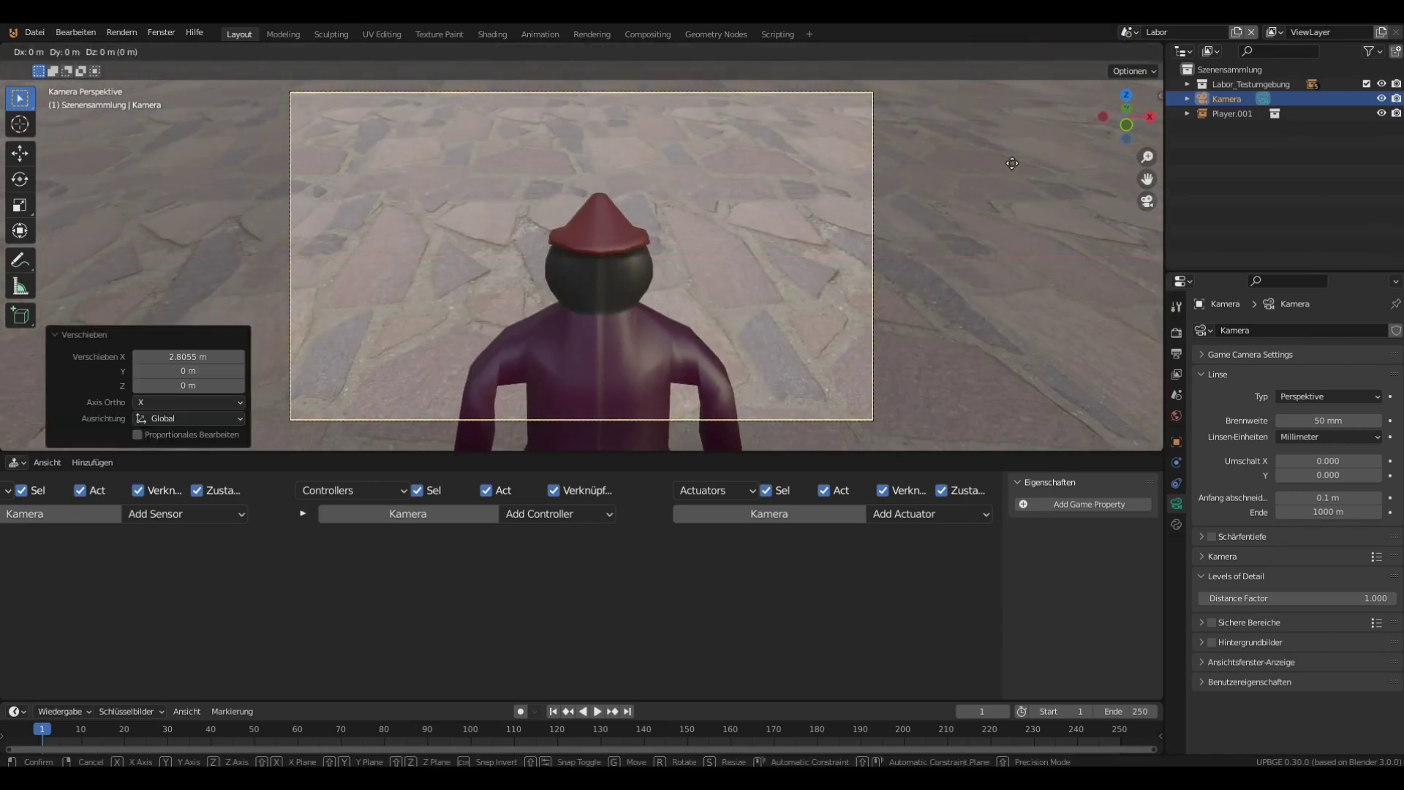
key("y")
left_click(946, 257)
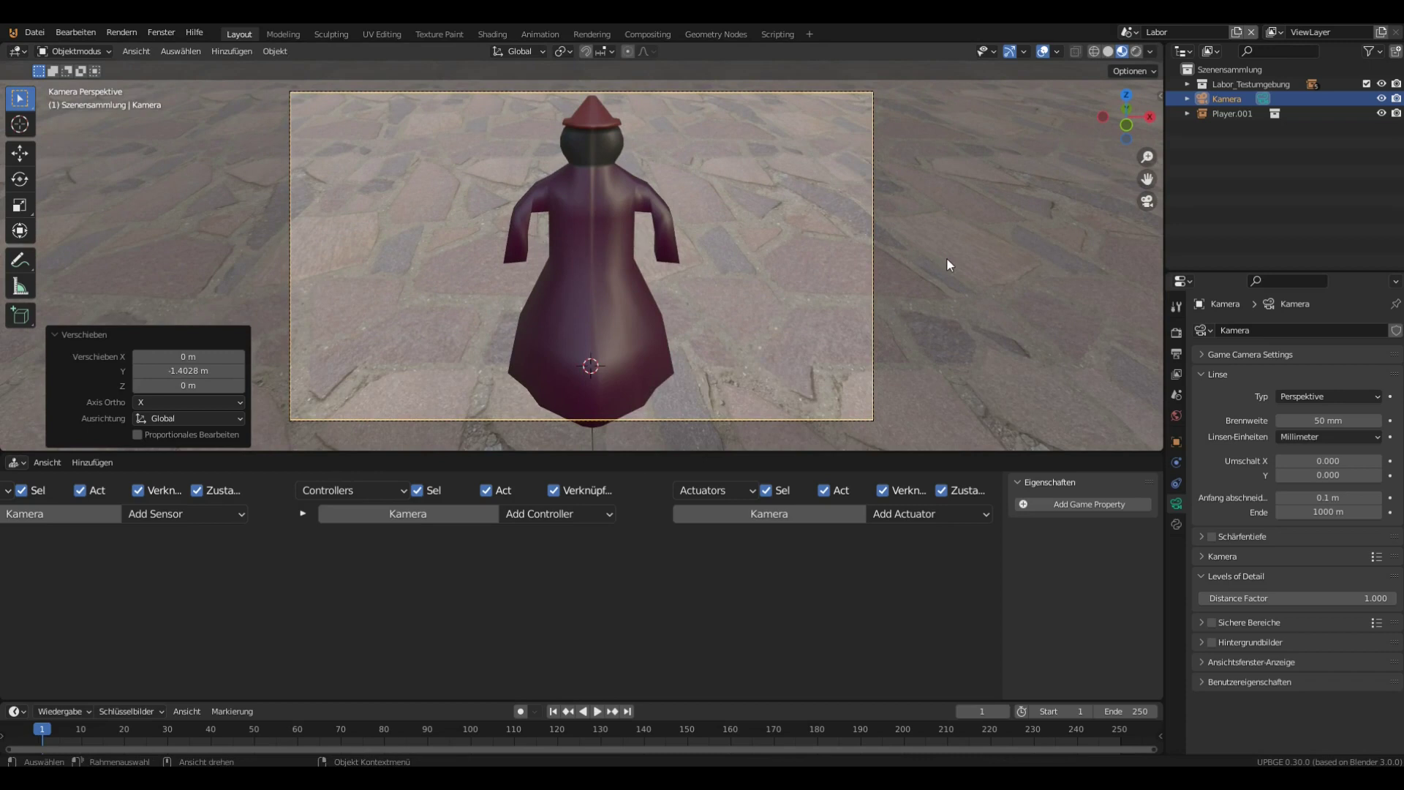
Tilt the camera up about 15° around X and lower it about 0.6 m along Z
key("r")
key("y")
key("x")
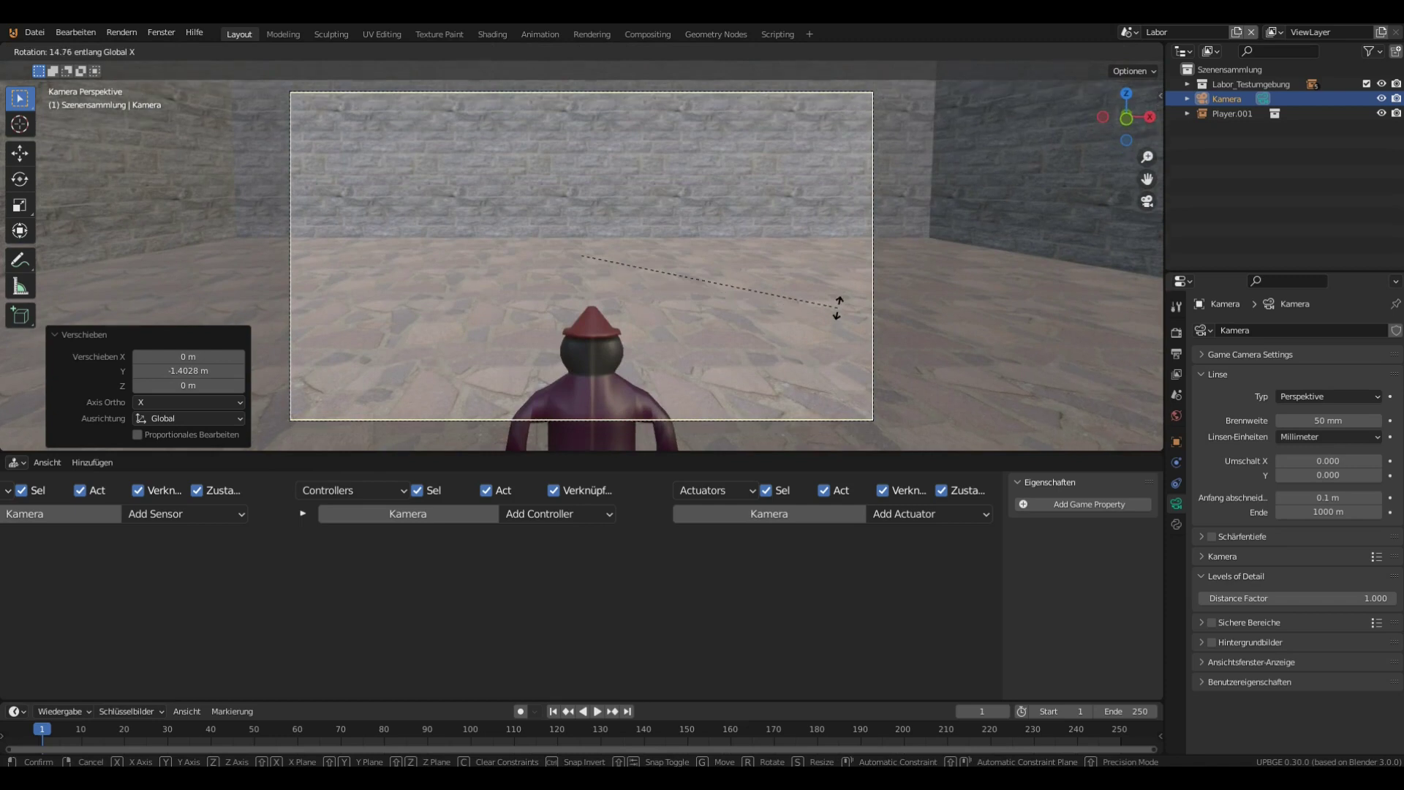
left_click(837, 307)
key("g")
key("z")
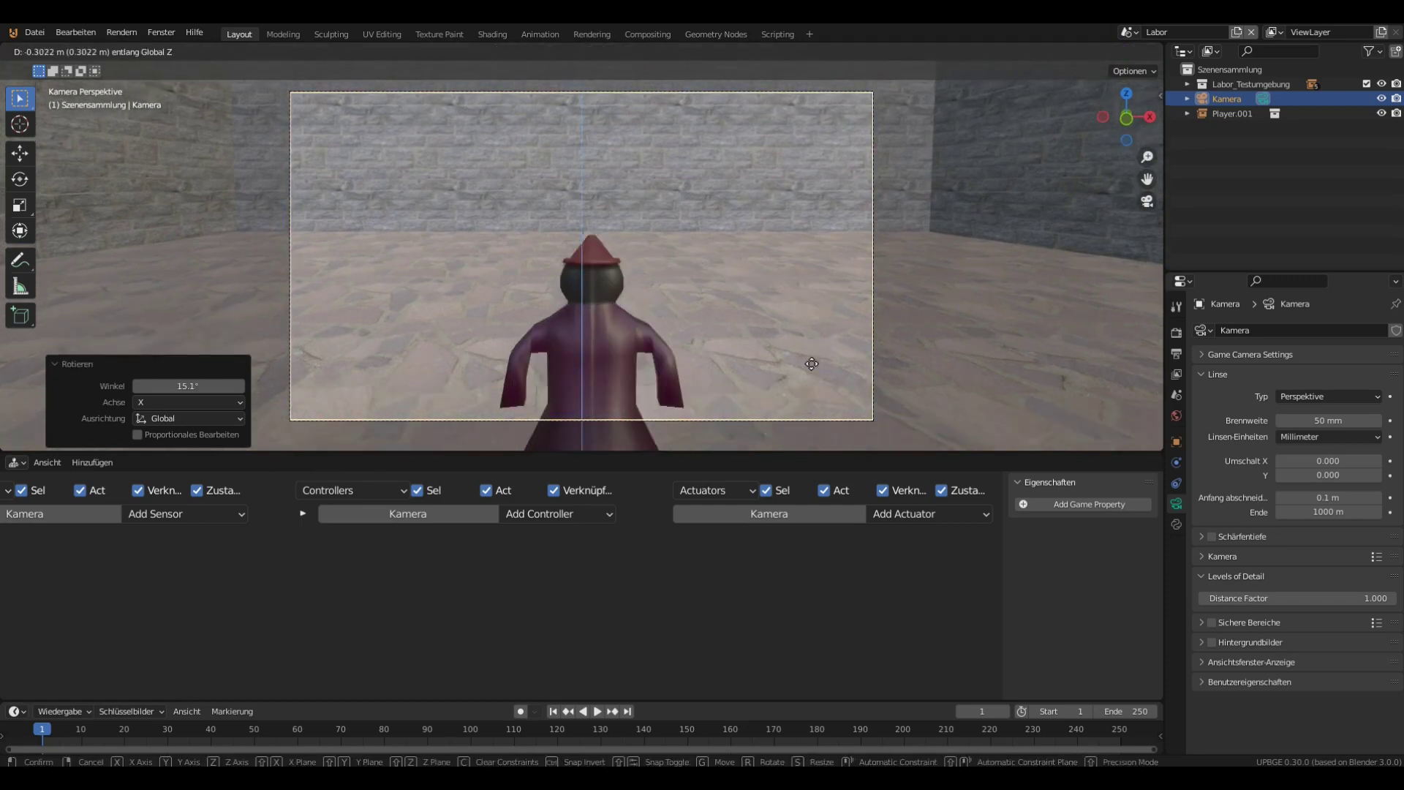
left_click(799, 388)
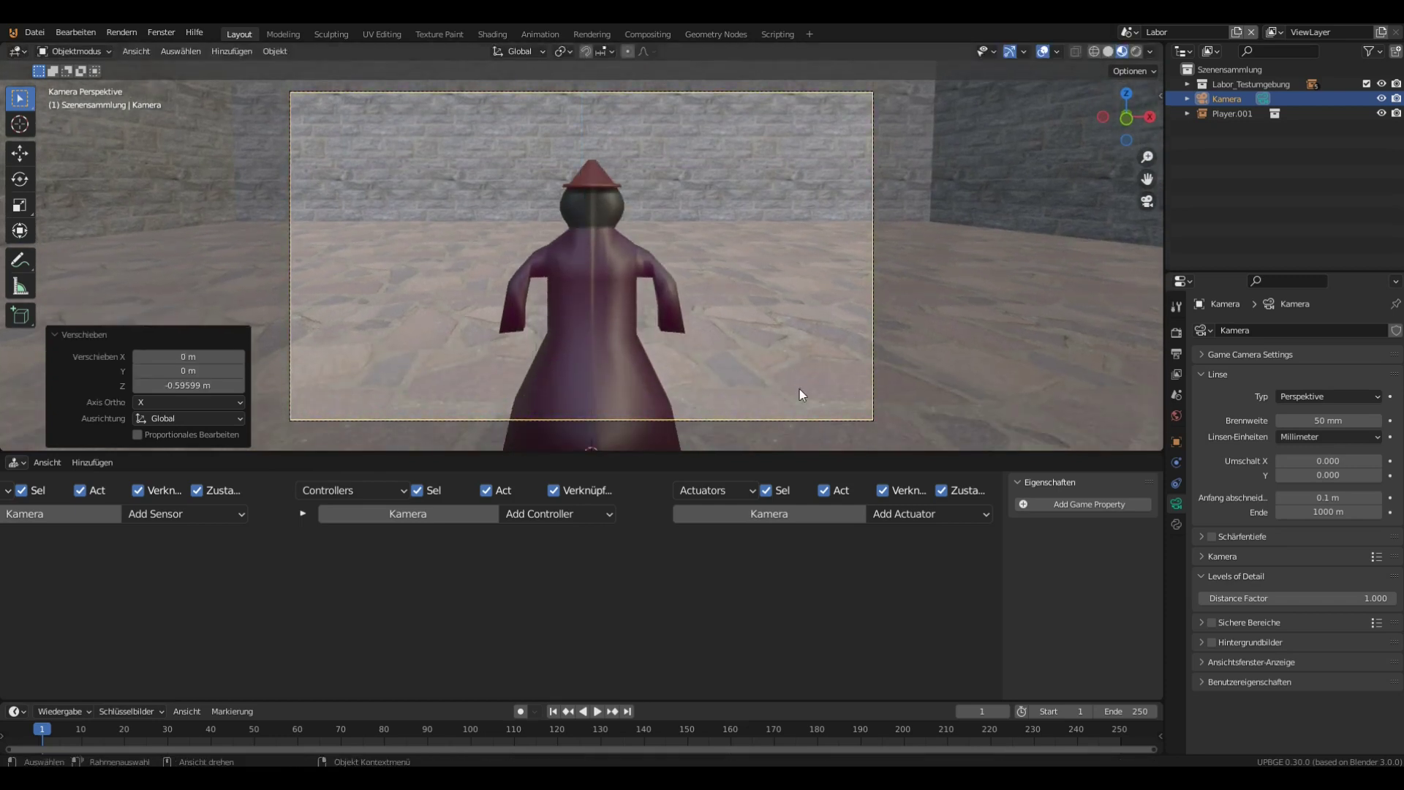
Shift the camera about -0.26 m along the global X axis
key("g")
key("x")
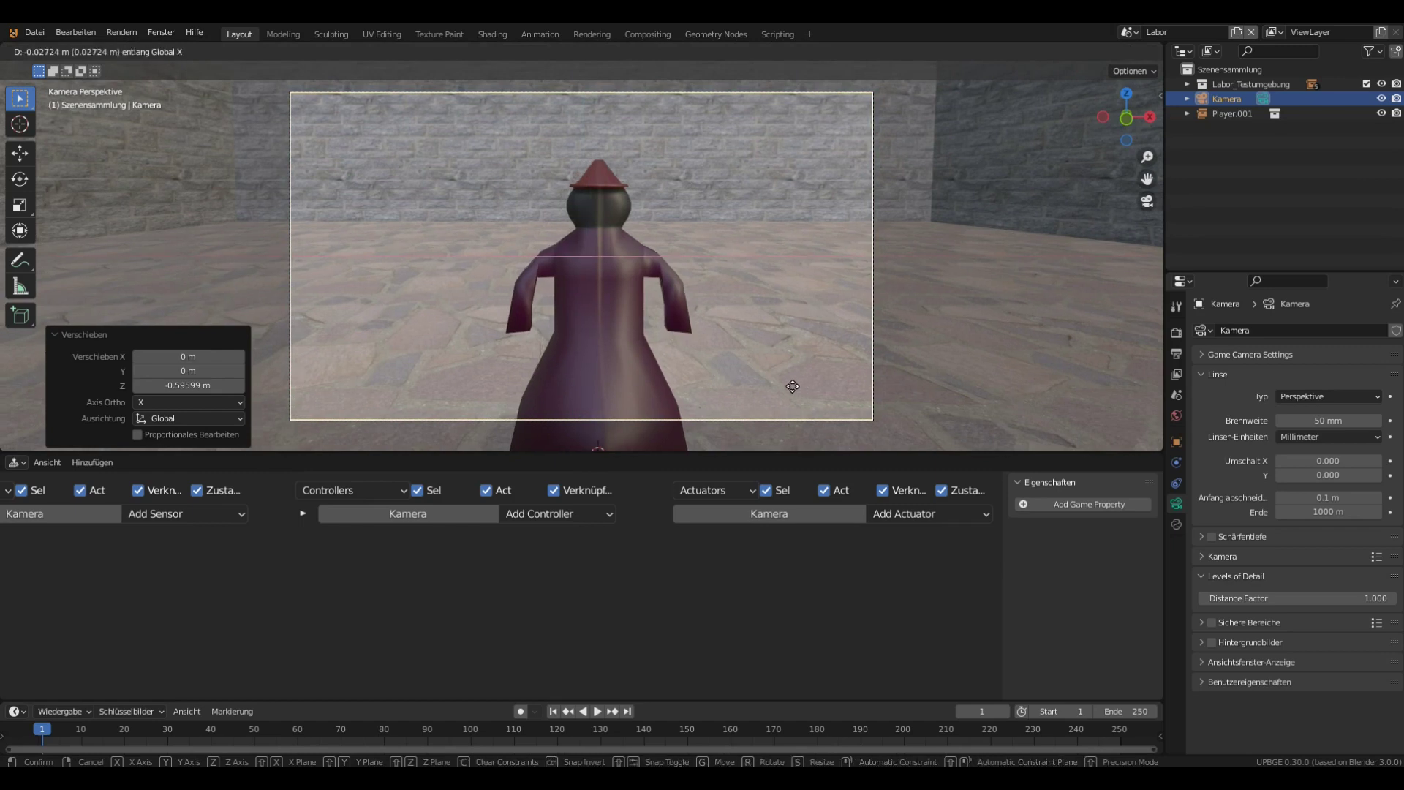
left_click(763, 383)
Parent the camera to the Player instance as an object parent
middle_click_drag(801, 332, 723, 298)
scroll(643, 318, "down", 5)
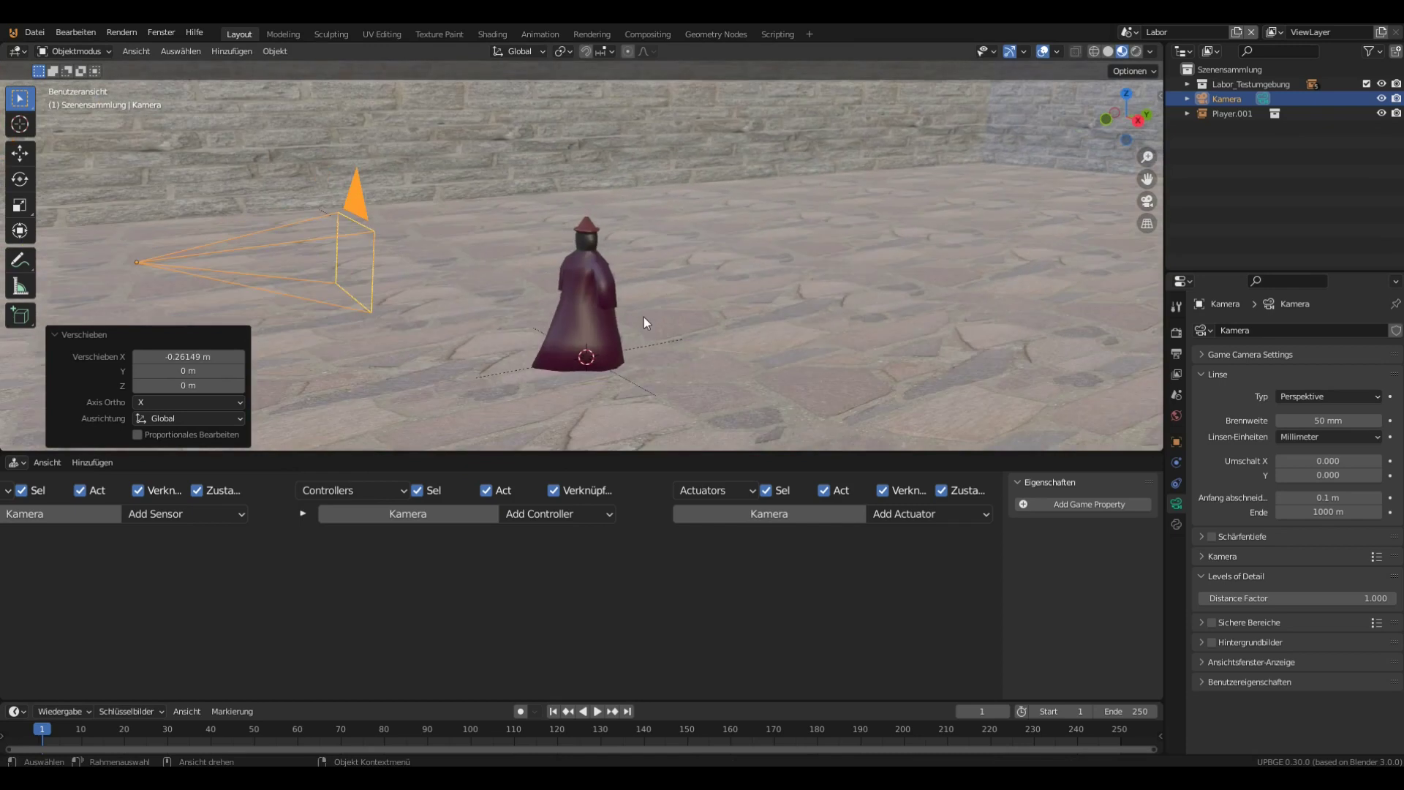
left_click(595, 292)
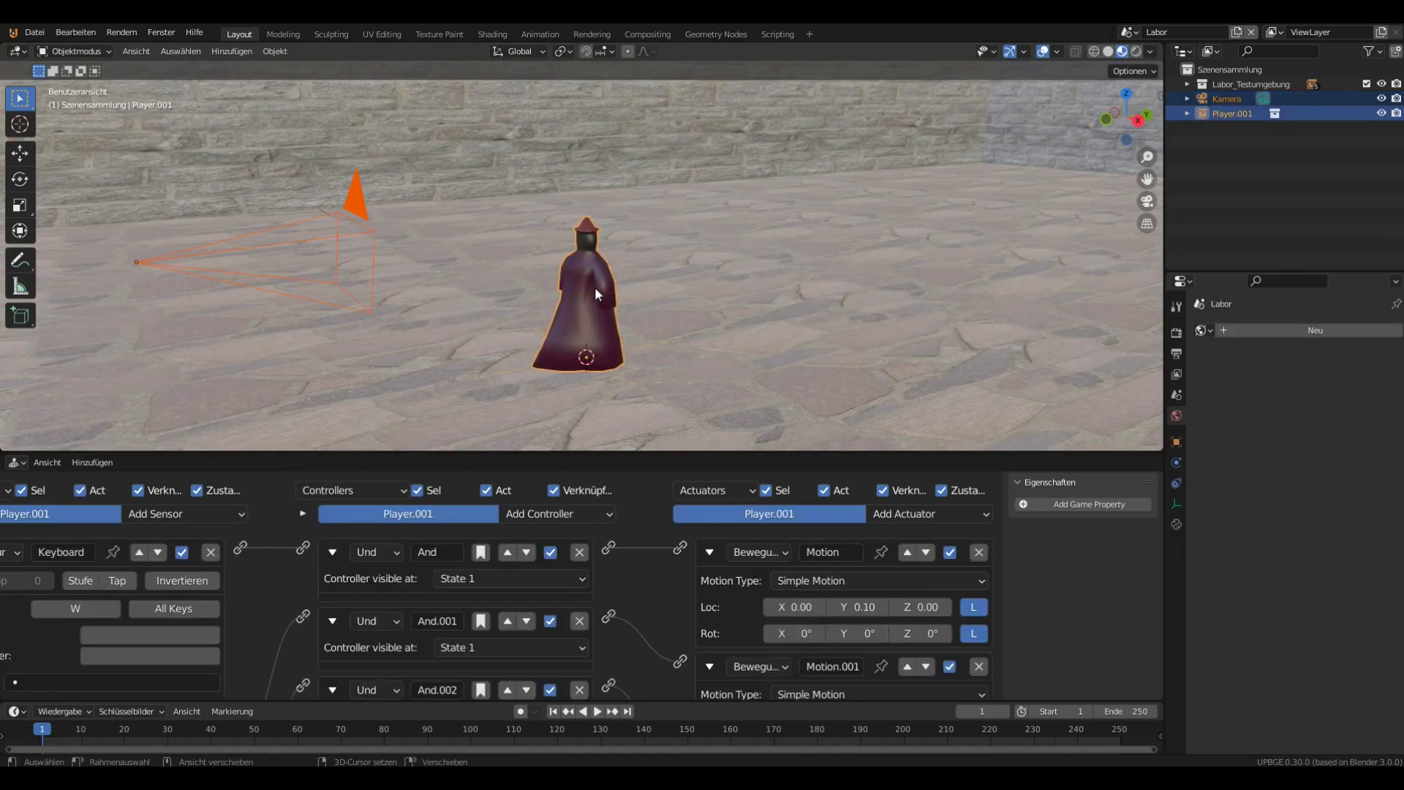
key("ctrl+p")
left_click(595, 288)
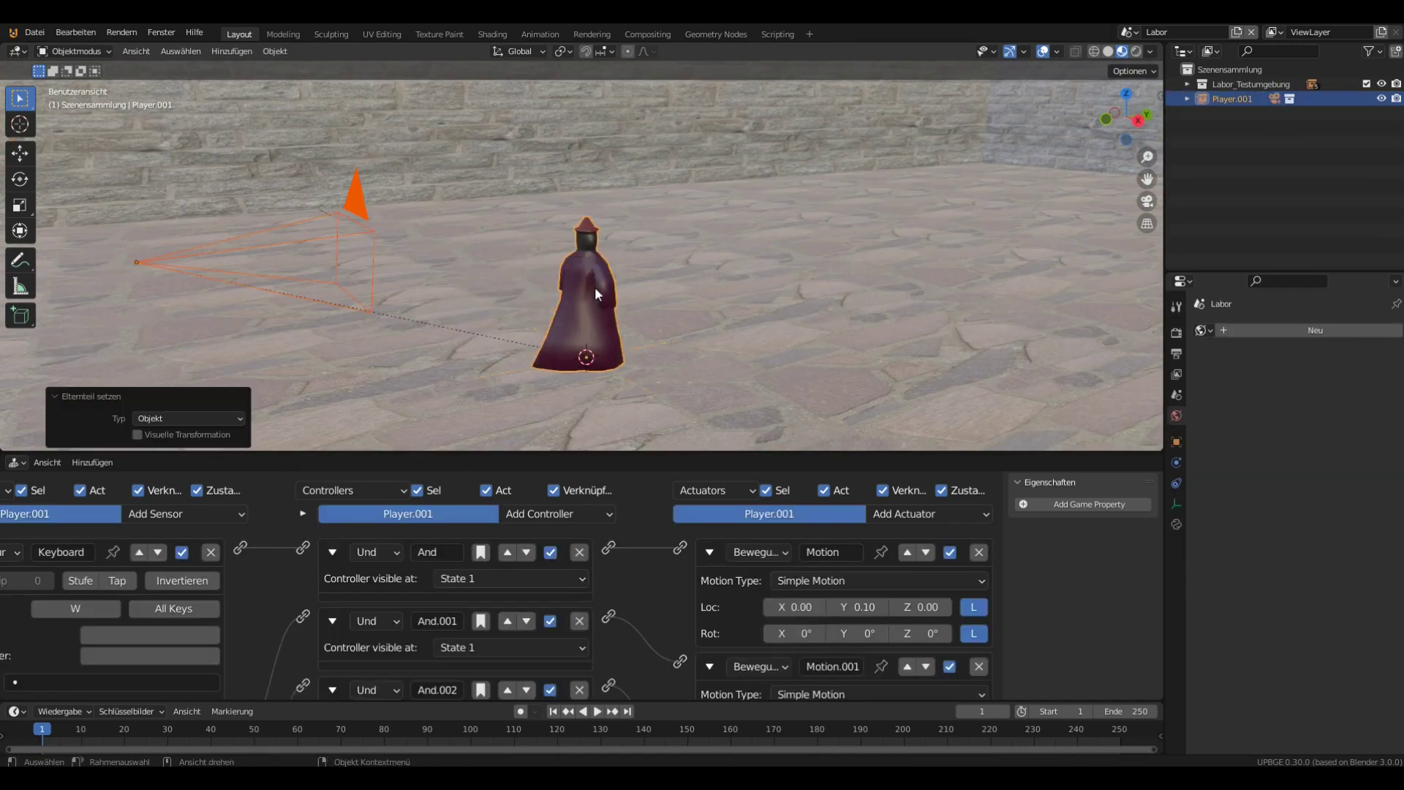
scroll(593, 288, "down", 1)
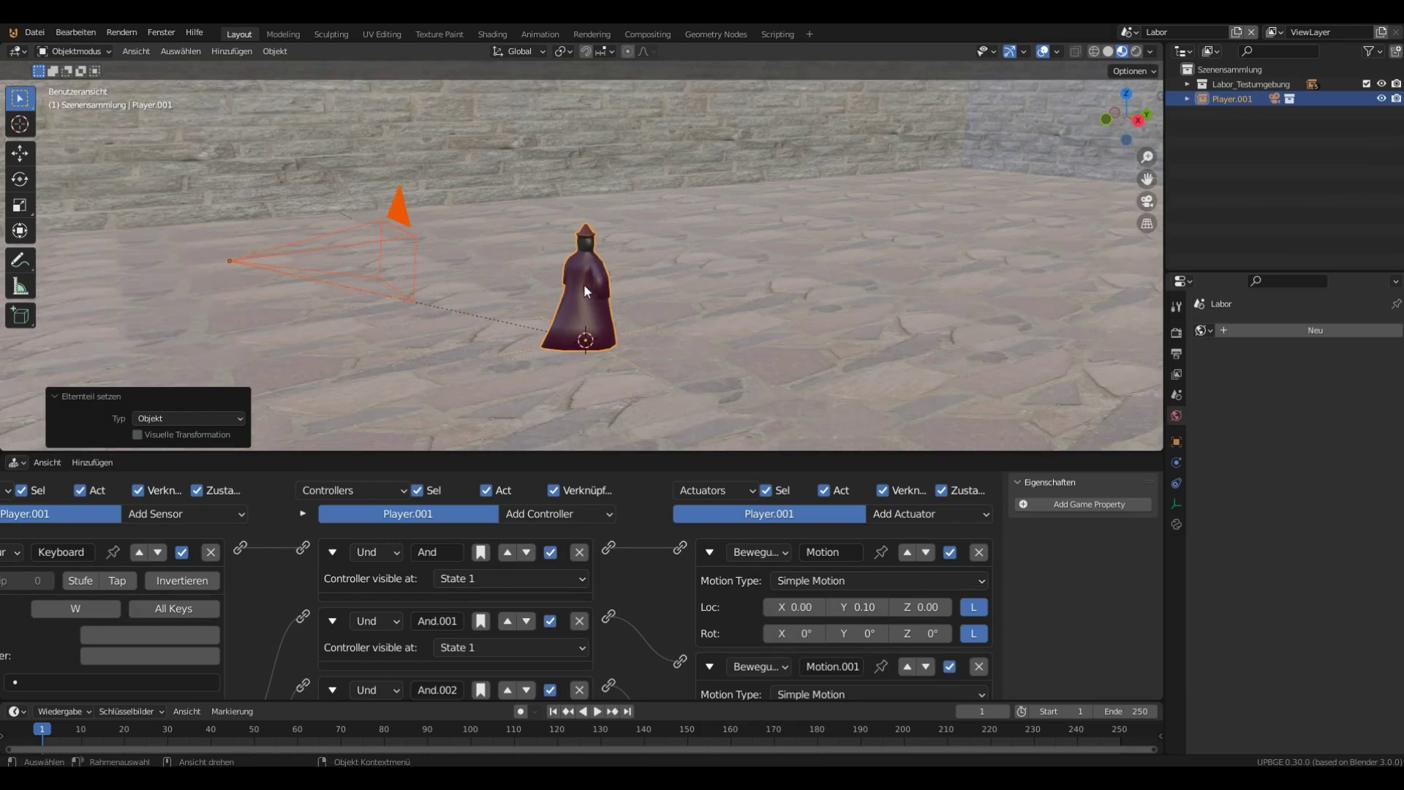
Save the file, run the game engine briefly and stop it
key("ctrl+s")
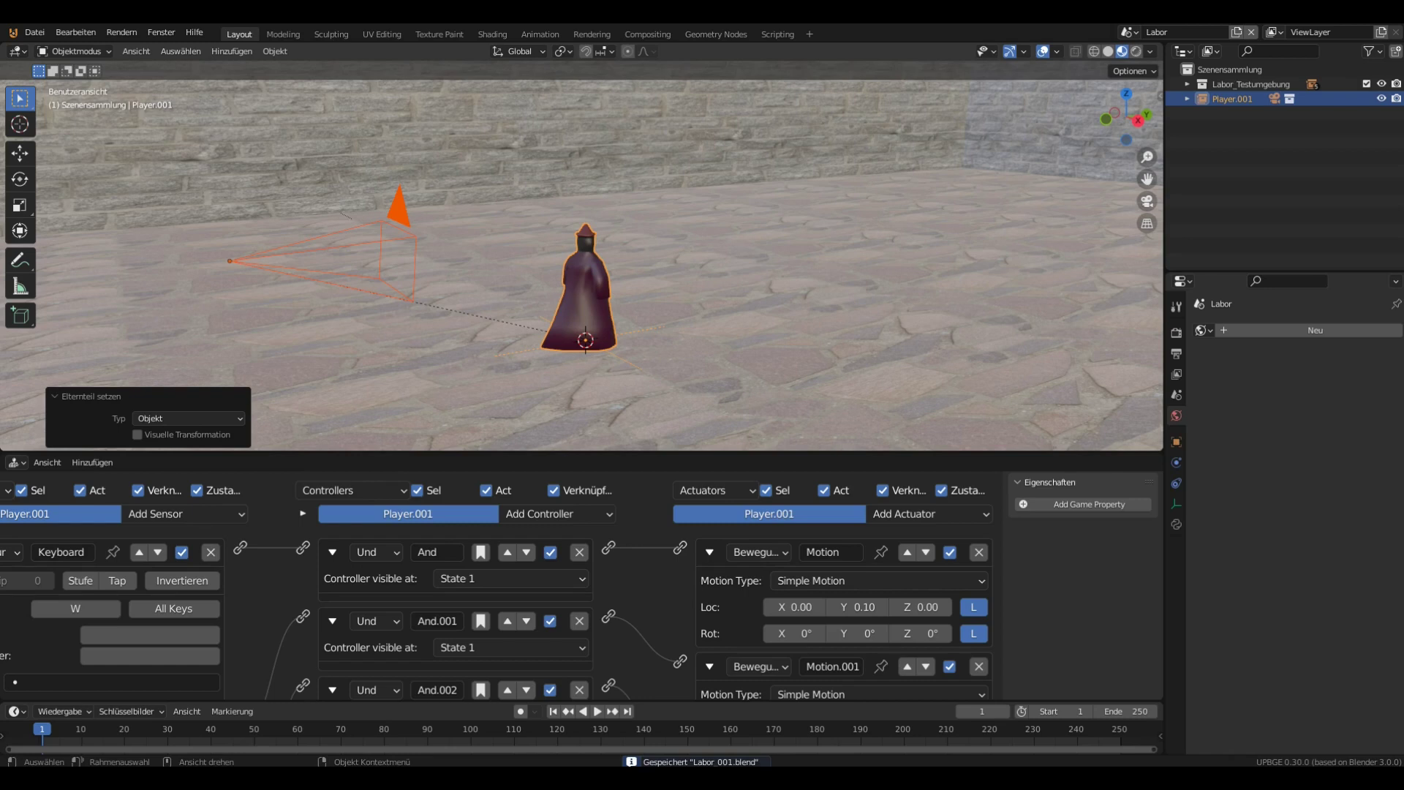
key("p")
key("Escape")
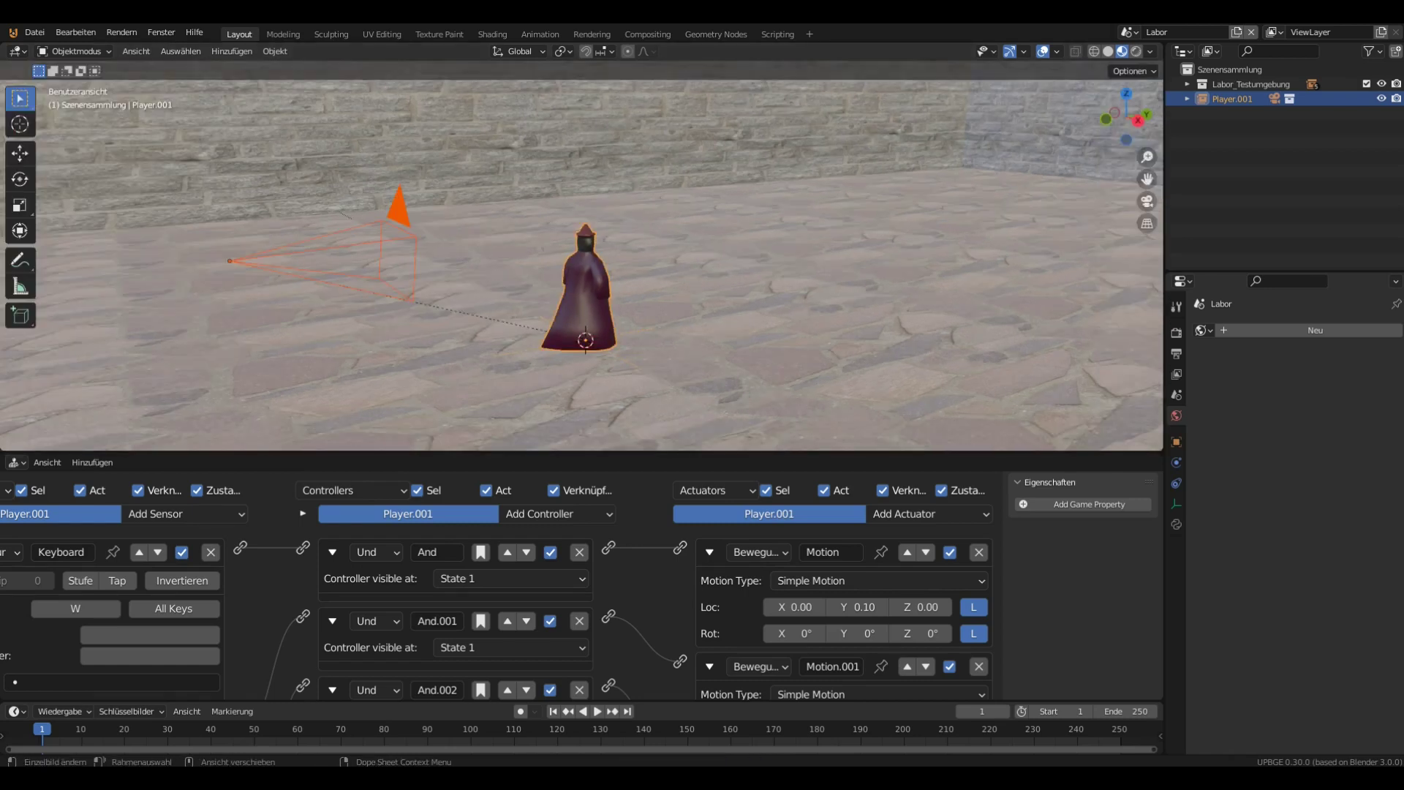
Copy the Player mesh object from the Assets scene and paste it into the Labor scene
left_click(1129, 32)
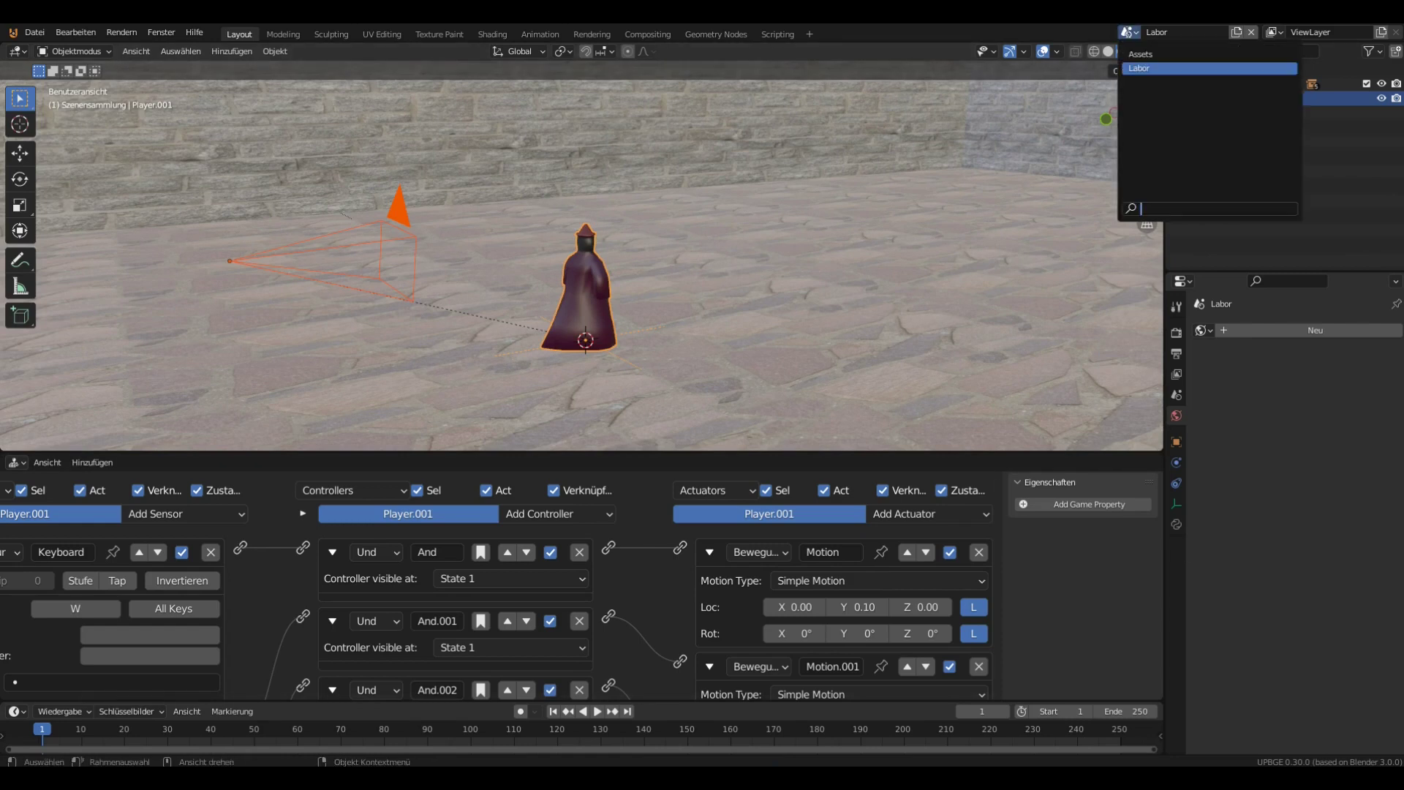
left_click(1159, 55)
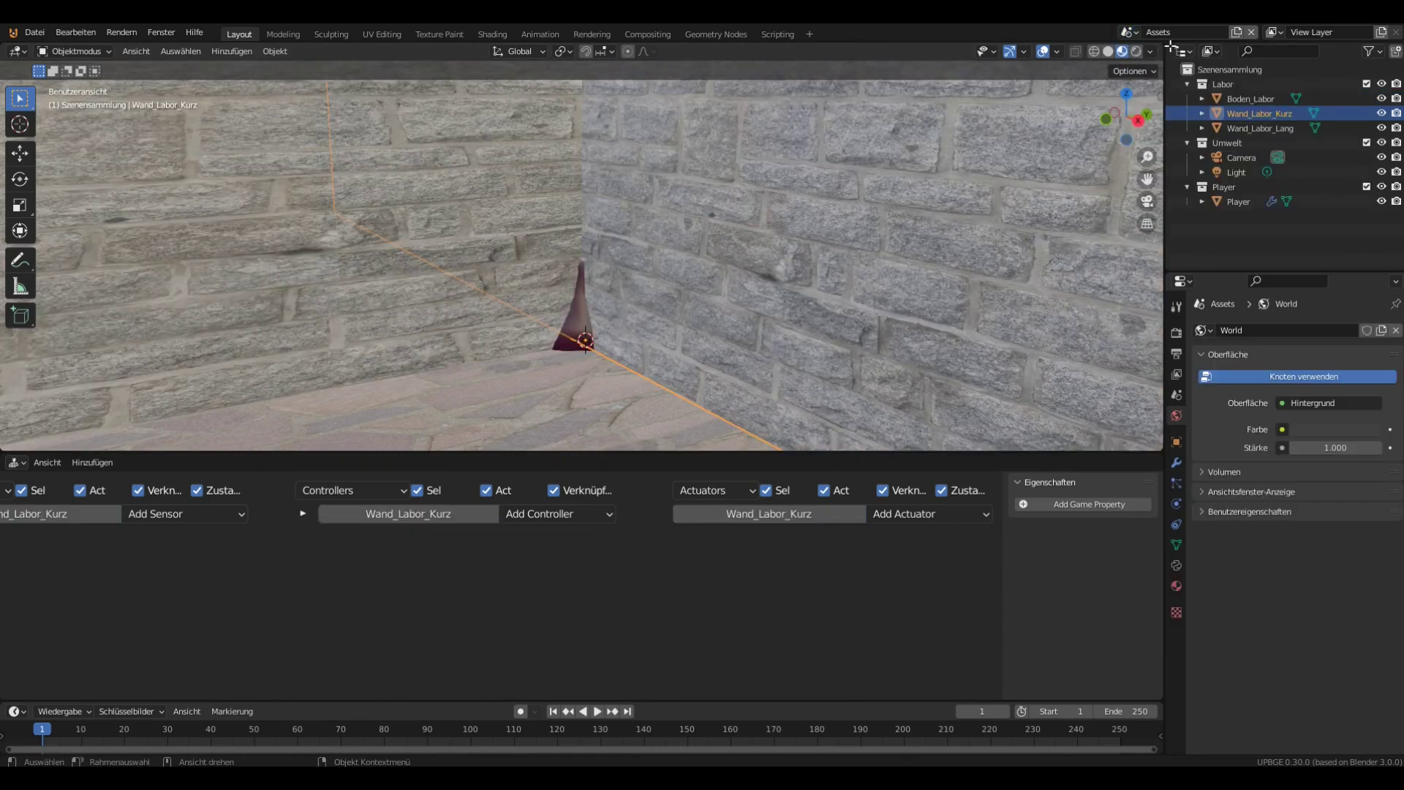
left_click(579, 325)
key("ctrl")
key("ctrl+c")
left_click(1129, 32)
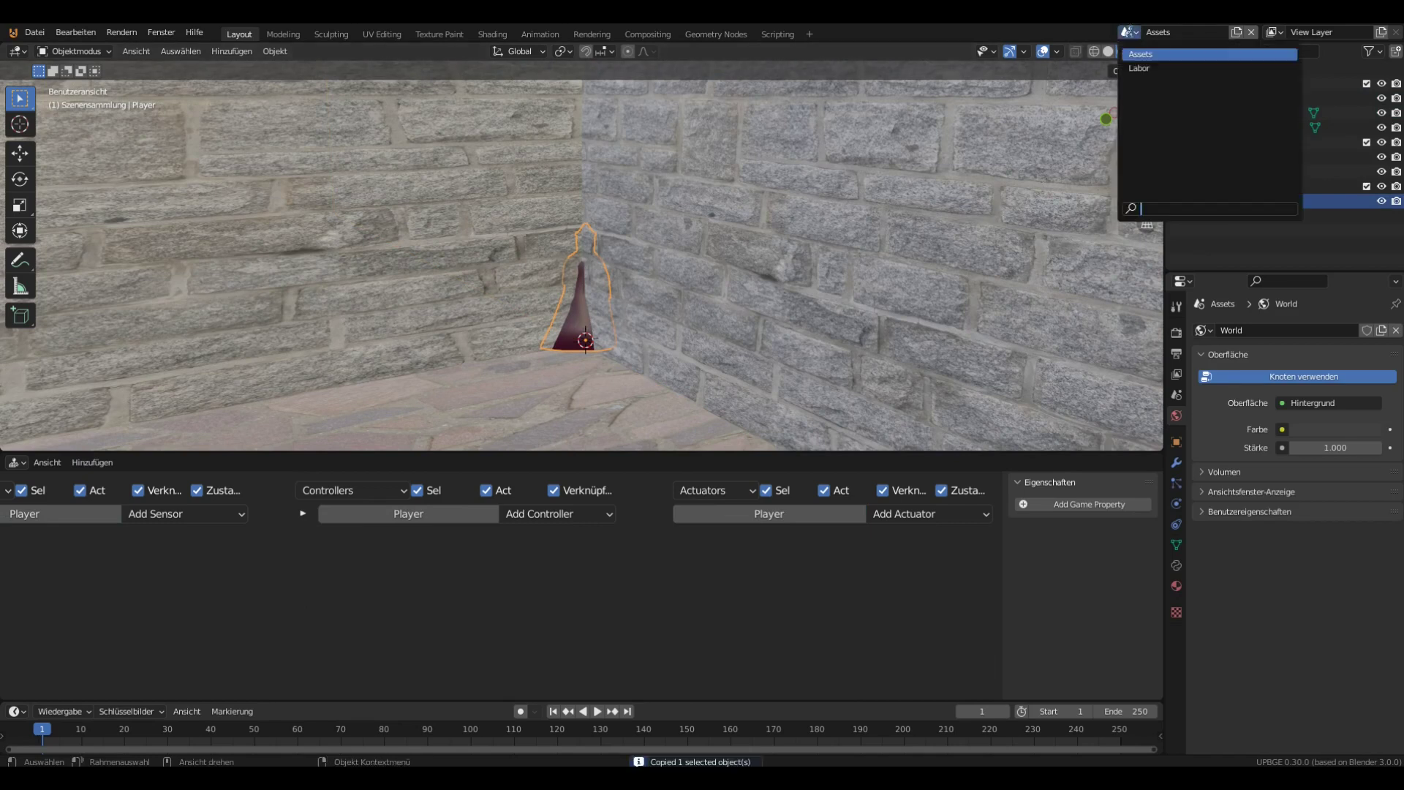
left_click(1138, 68)
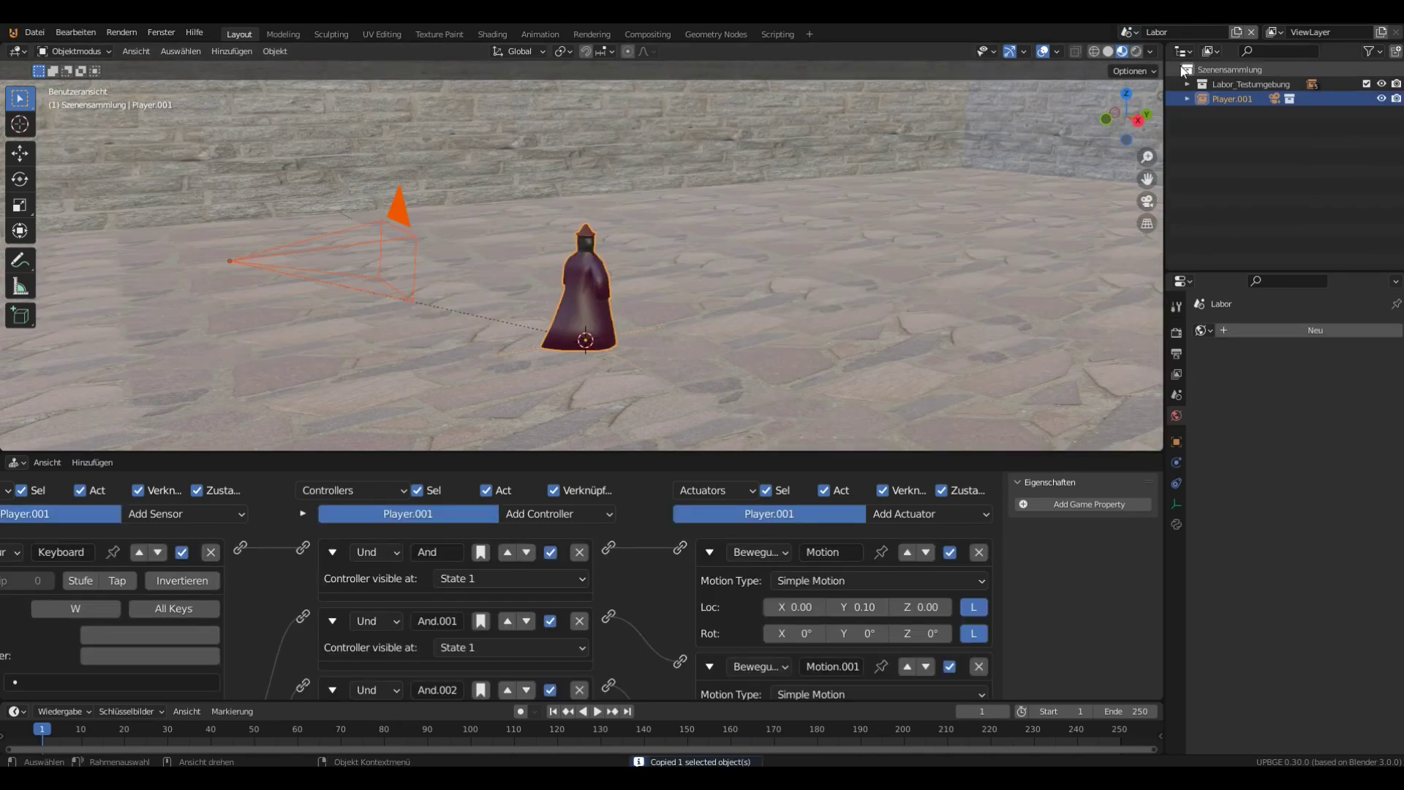
key("ctrl")
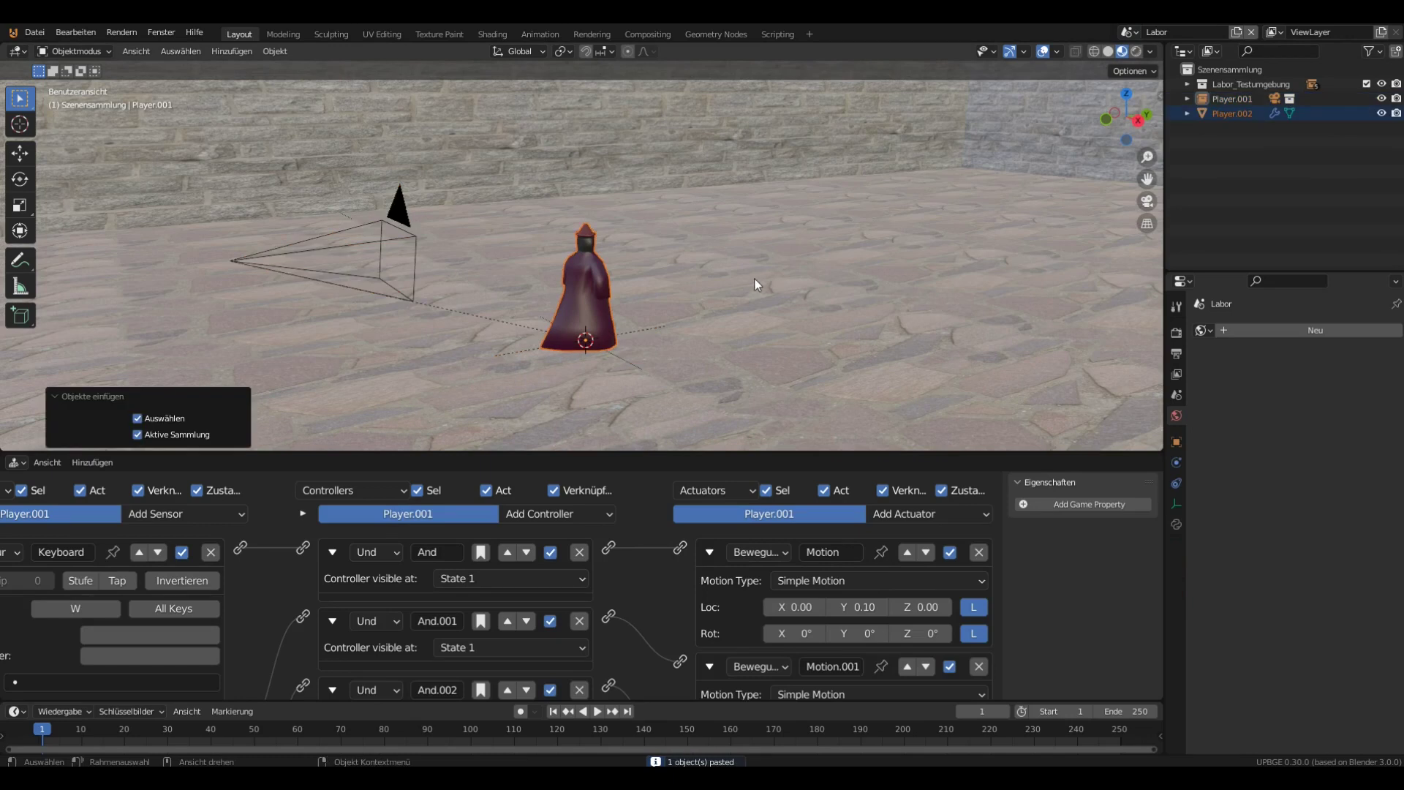
Move the pasted Player object 1 m along the global Y axis
key("g")
key("y")
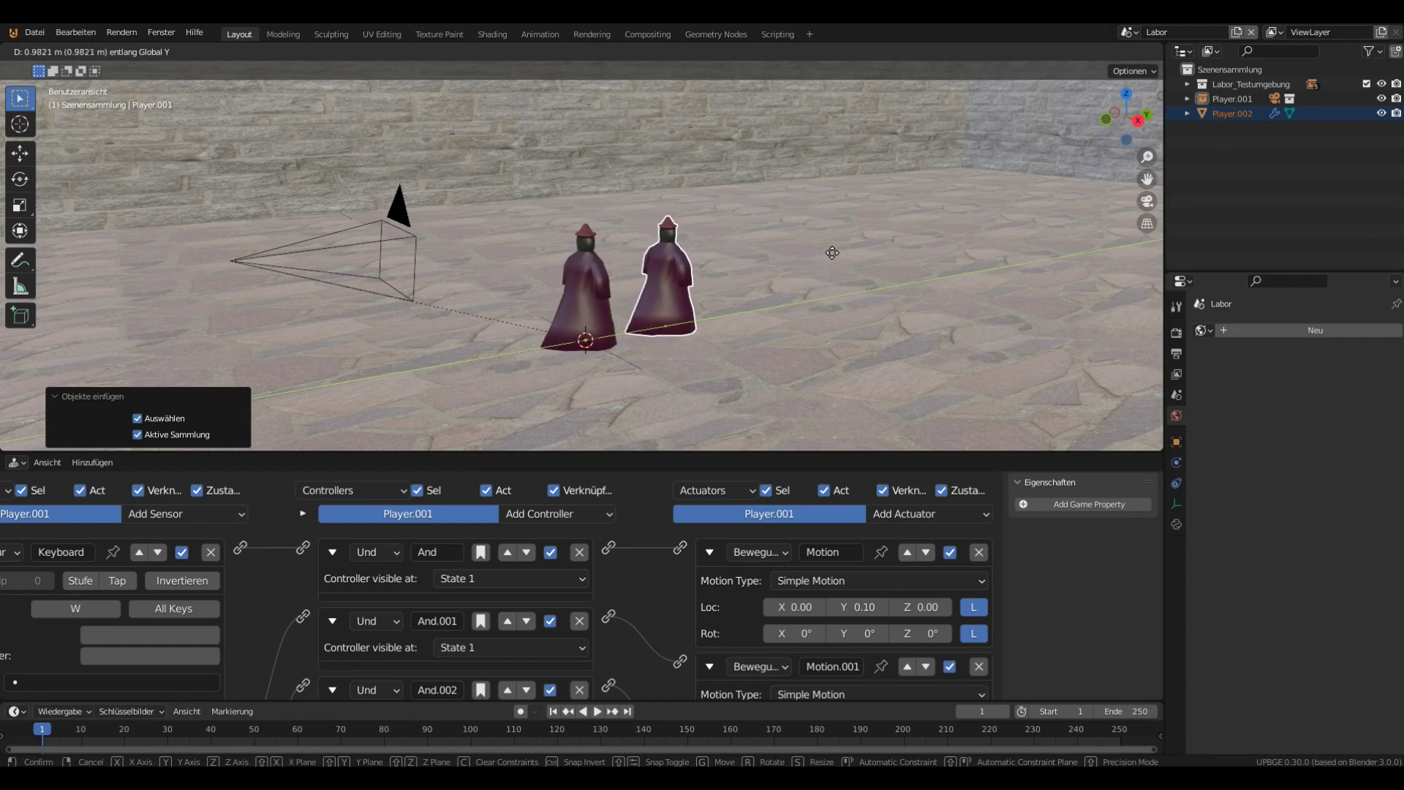
type("1")
key("Return")
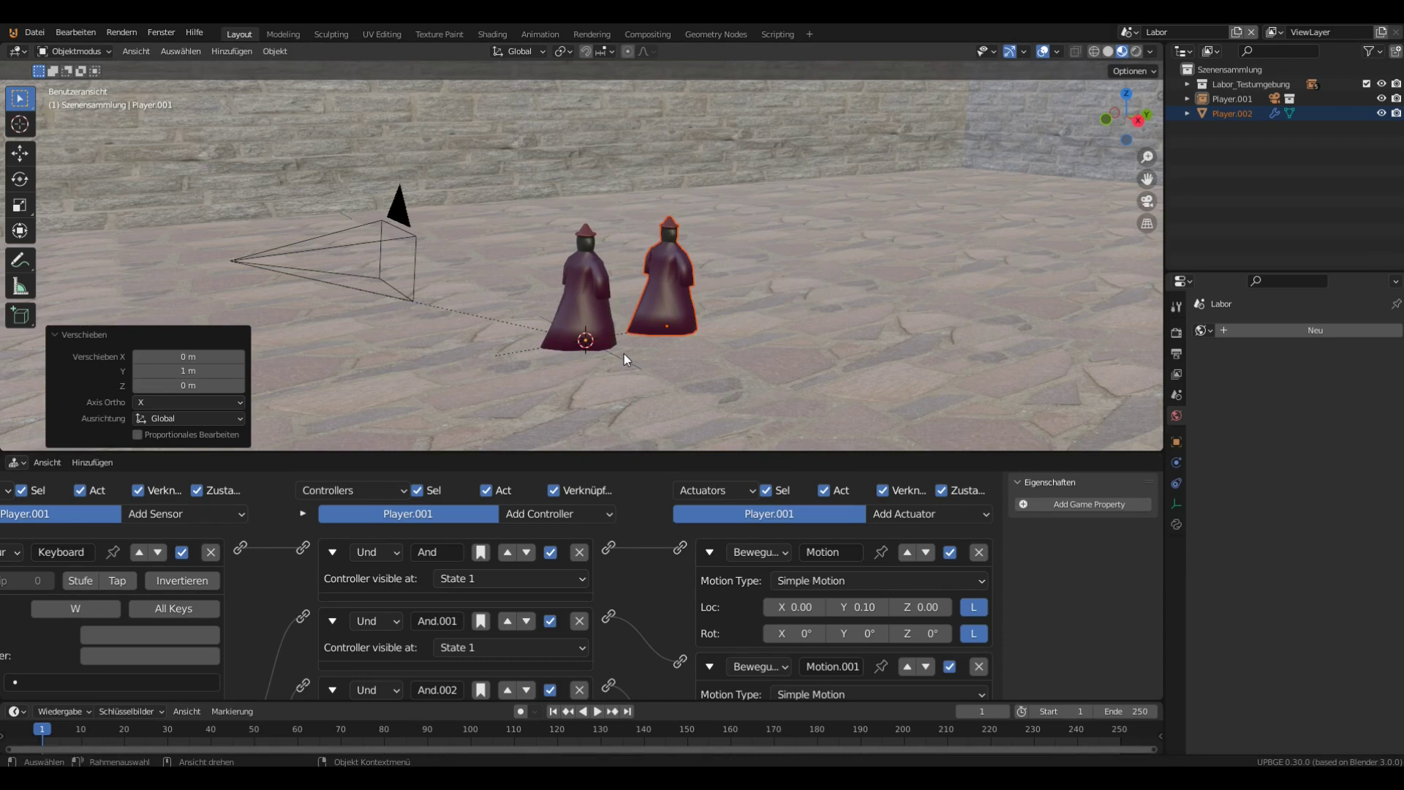
Run the game engine, including from the camera view, test the W, S, D and A movement, and stop it
key("p")
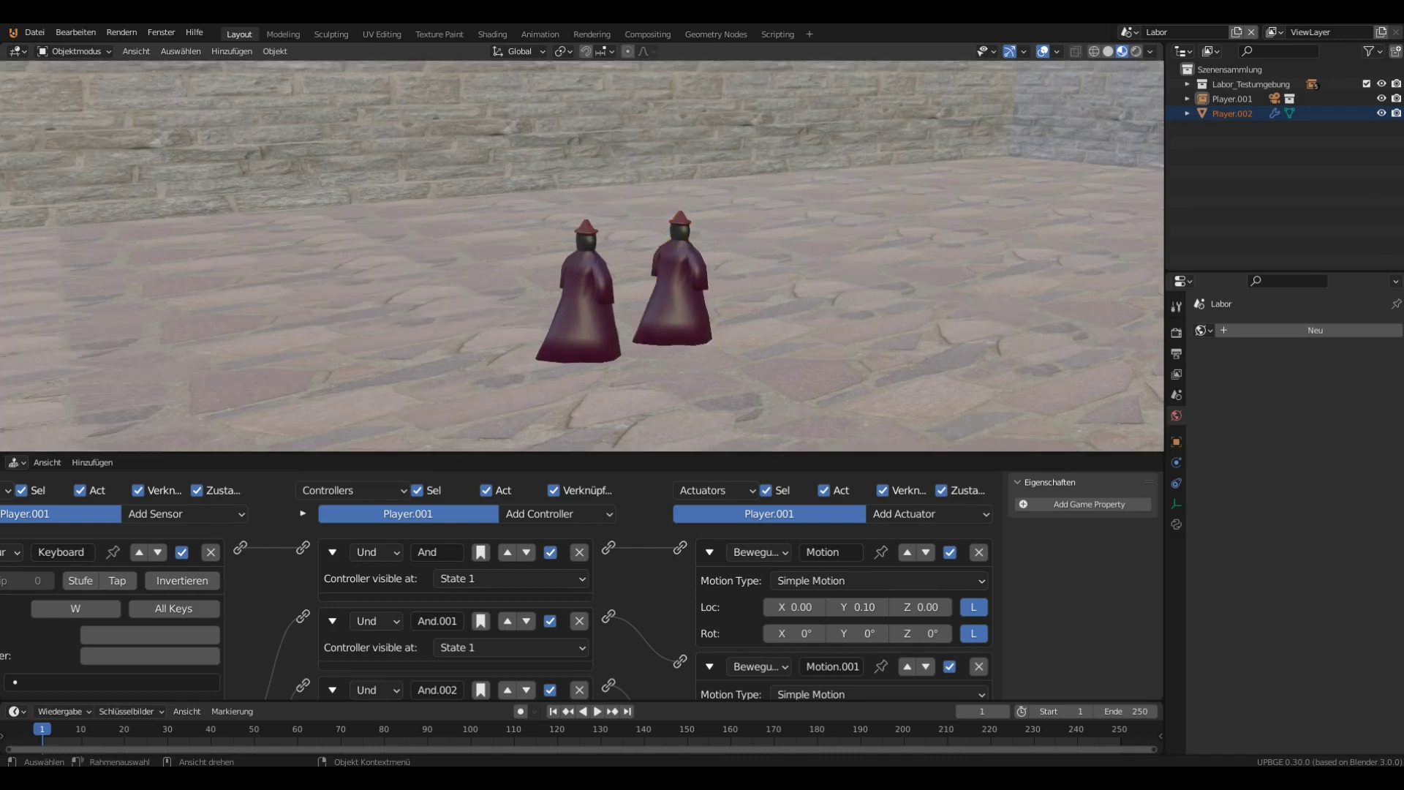
key("Escape")
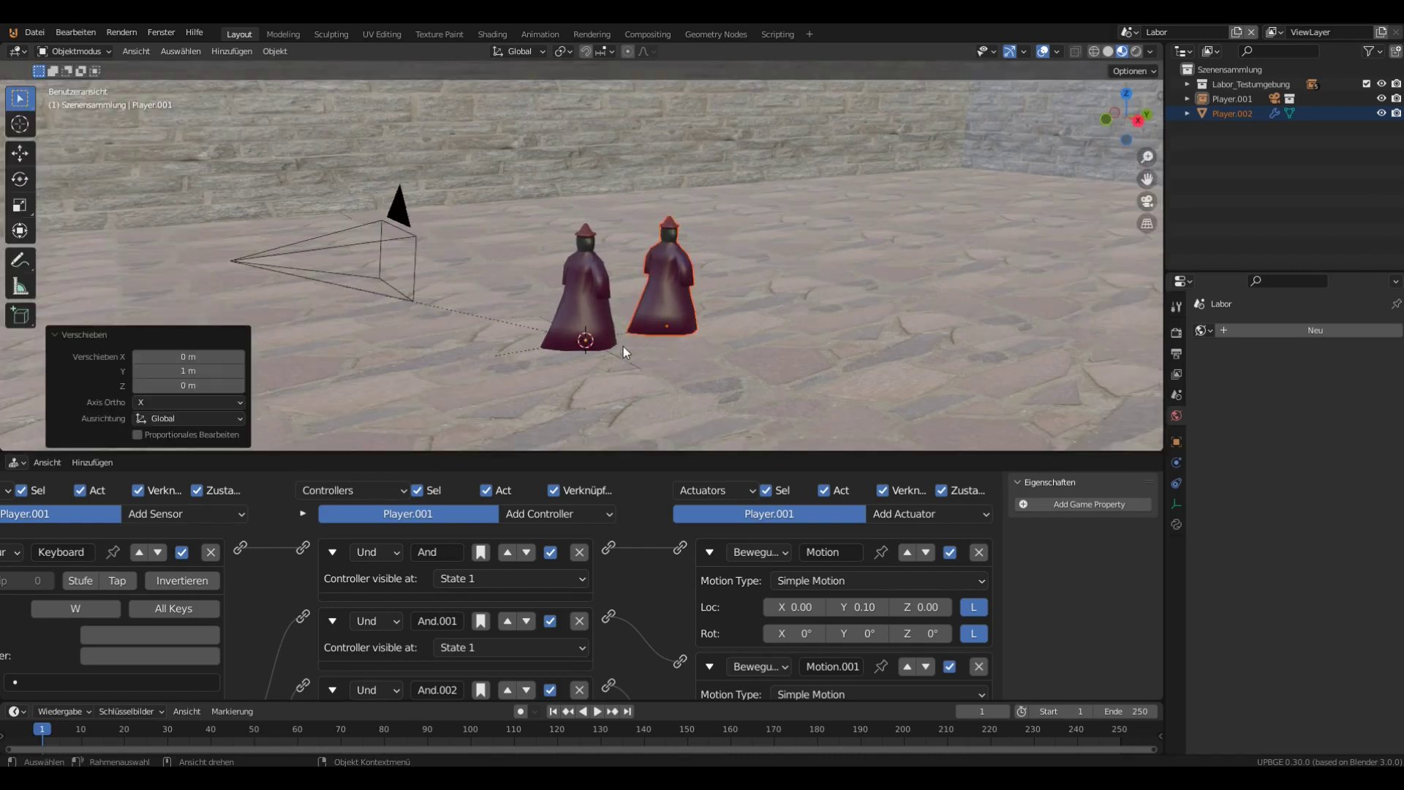
key("KP_0")
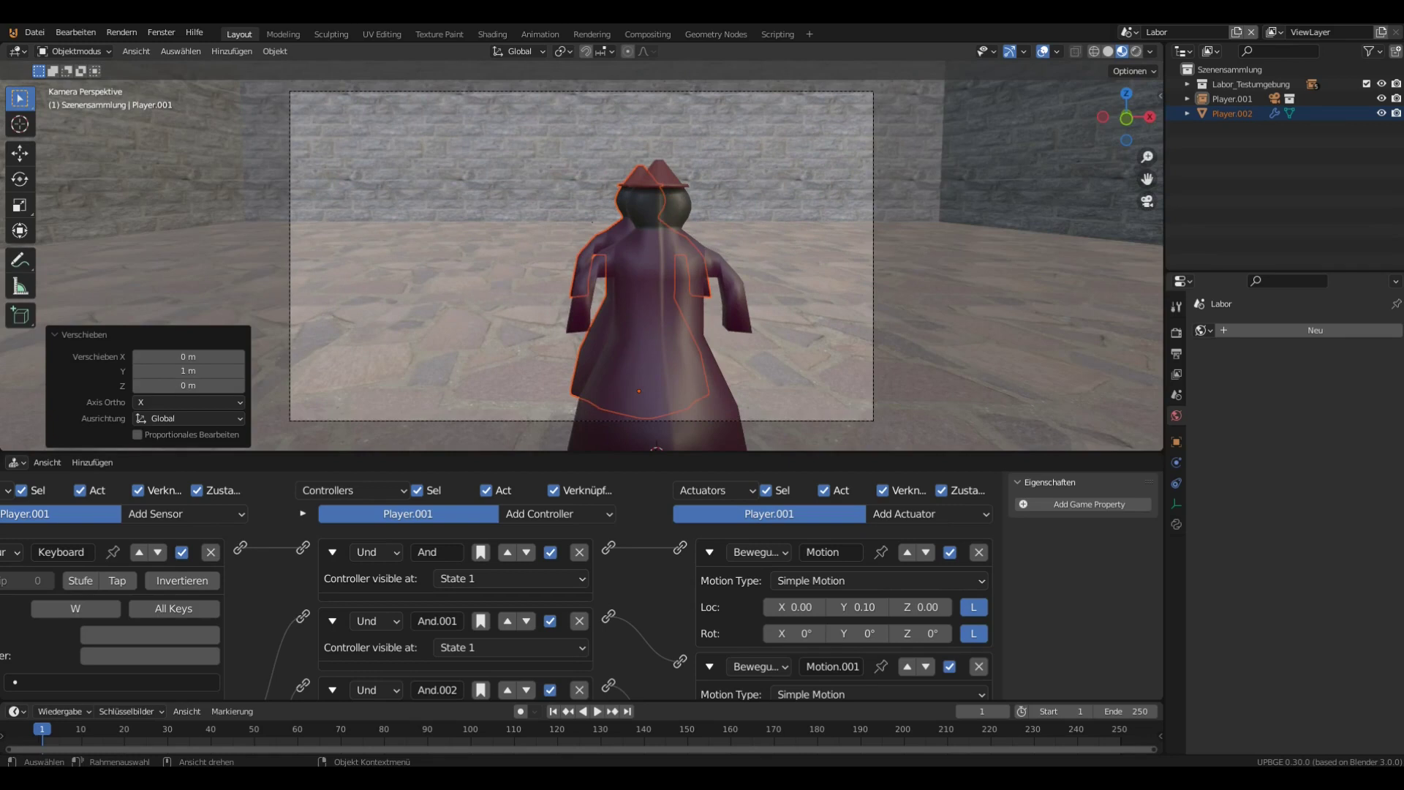
key("p")
key("w")
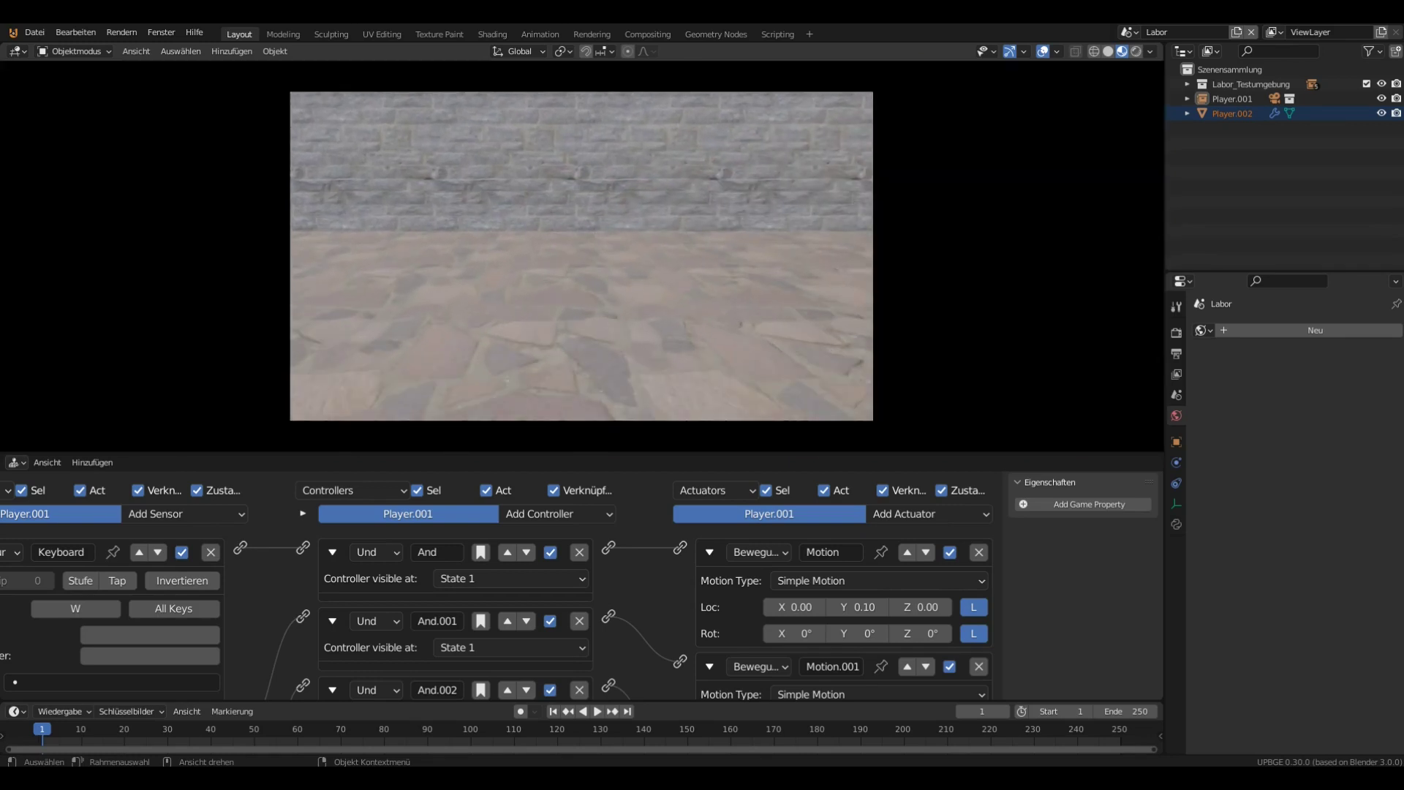
key("s")
key("s")
key("d")
key("a")
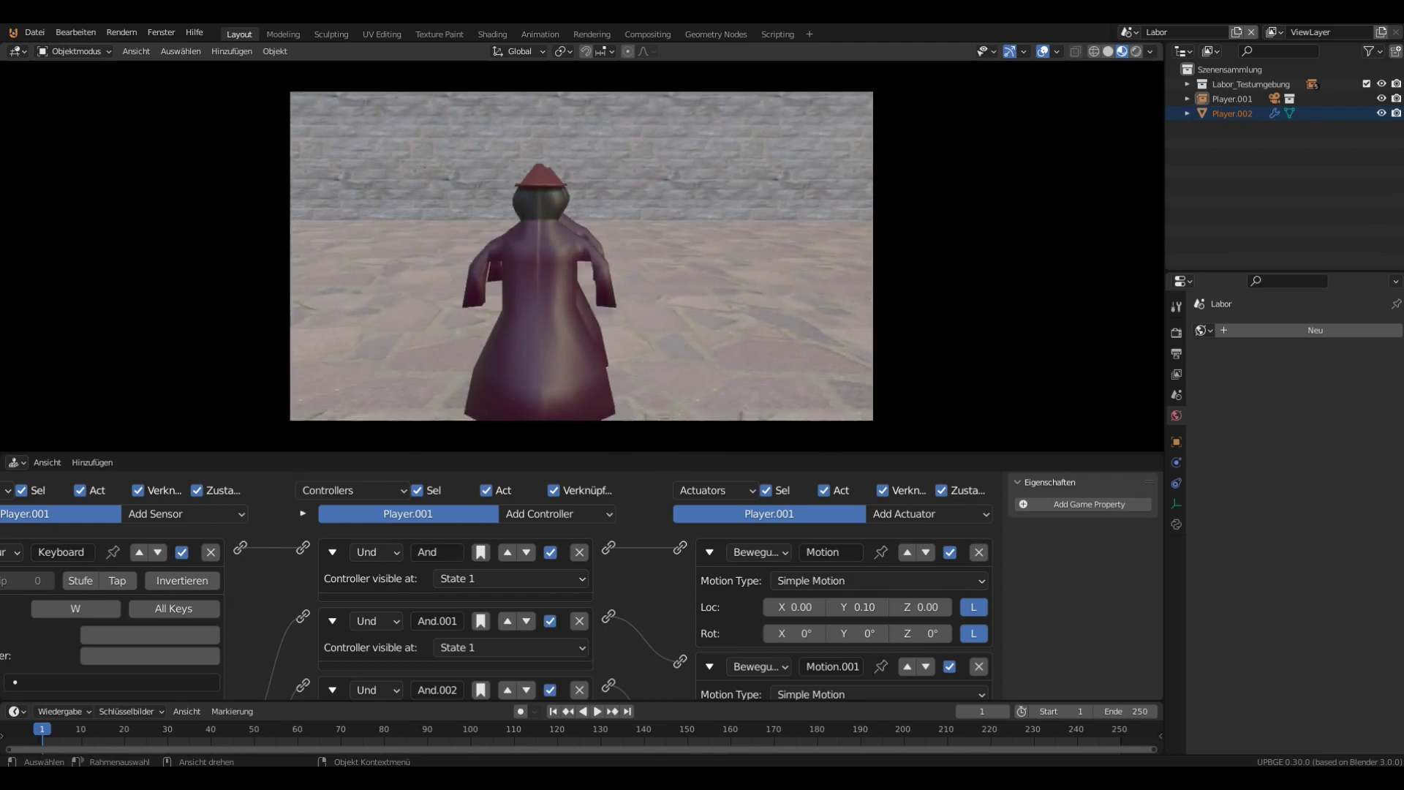
key("Escape")
Compare the logic bricks of the Player instance with those of the pasted Player mesh
middle_click_drag(809, 274, 684, 299)
scroll(637, 551, "down", 4)
scroll(637, 550, "down", 1)
middle_click_drag(584, 545, 586, 518)
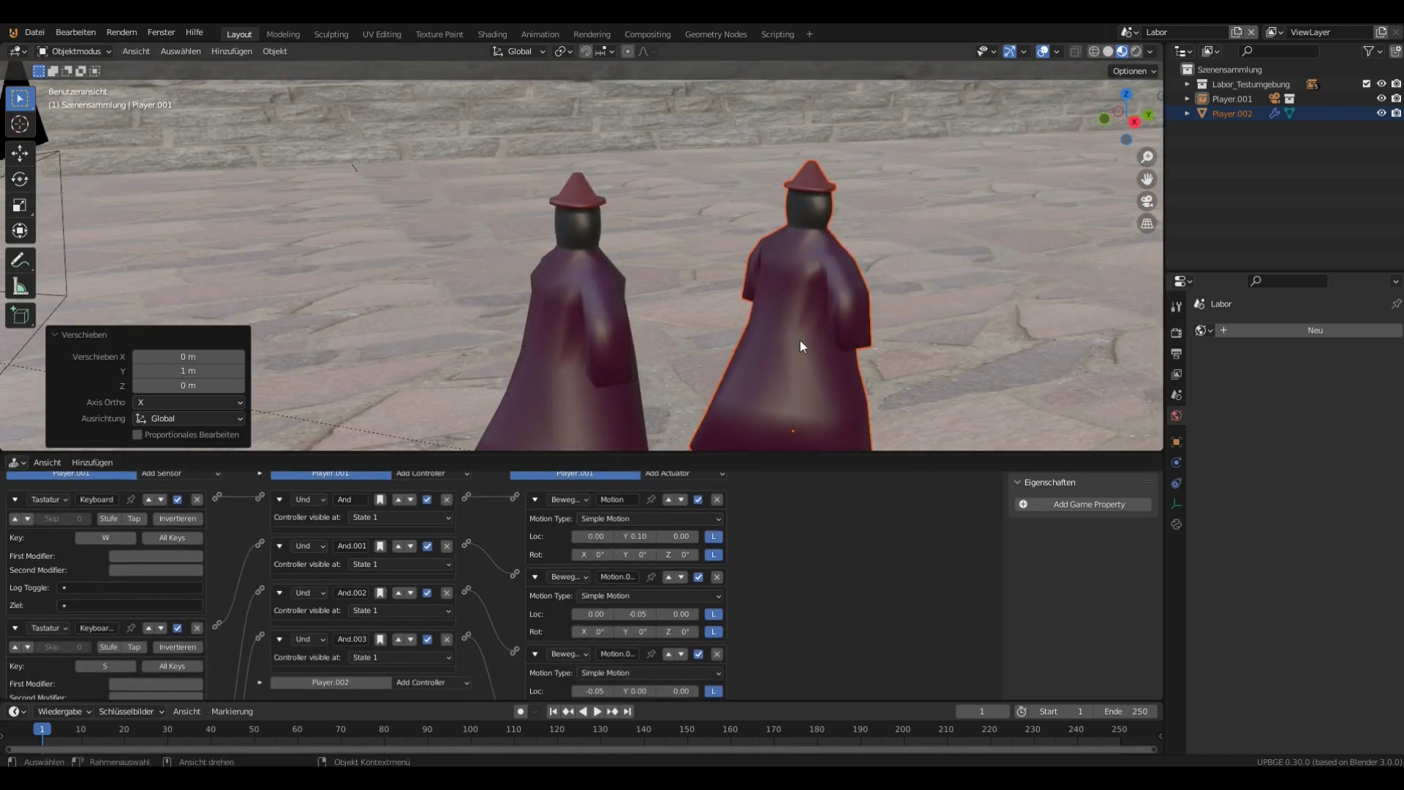
left_click(607, 322)
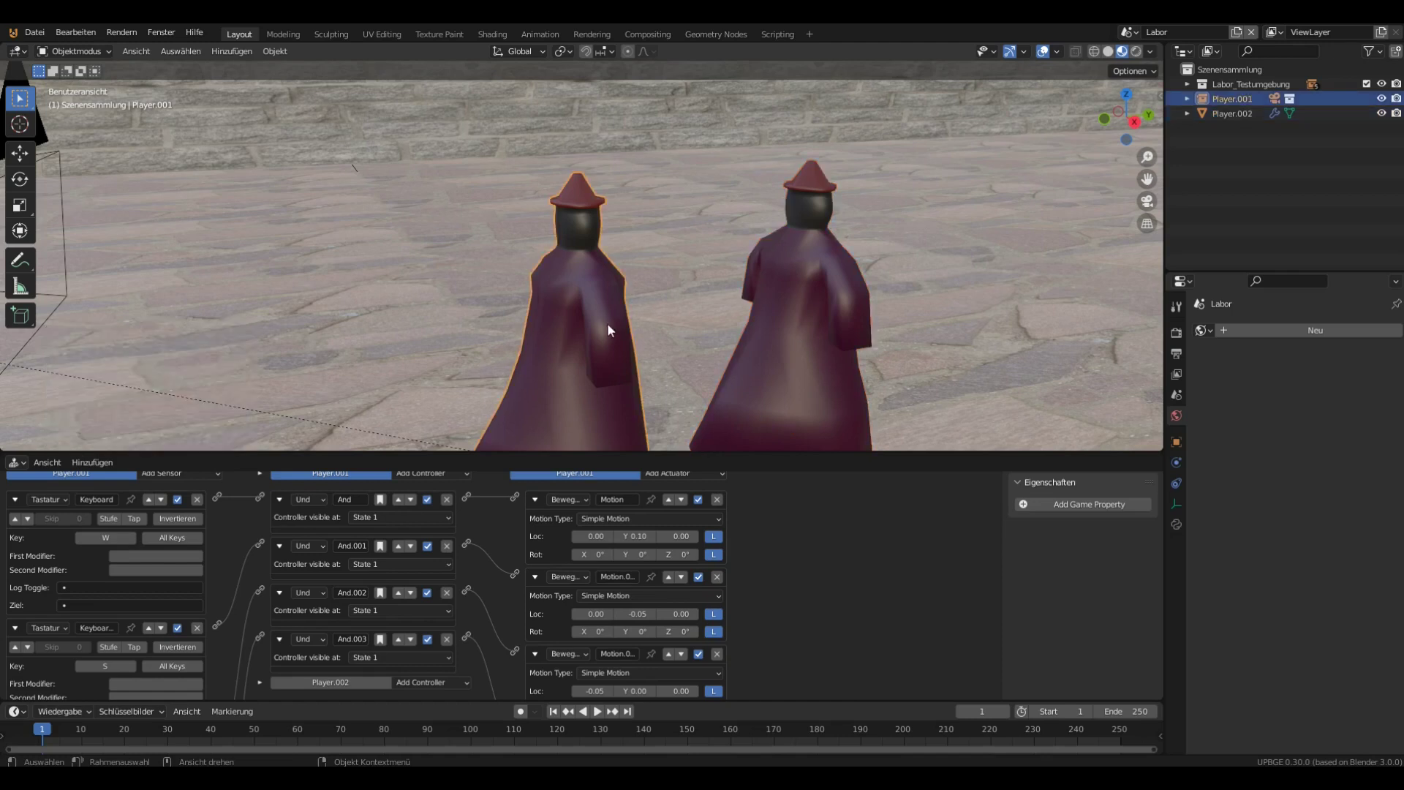
scroll(607, 323, "down", 3)
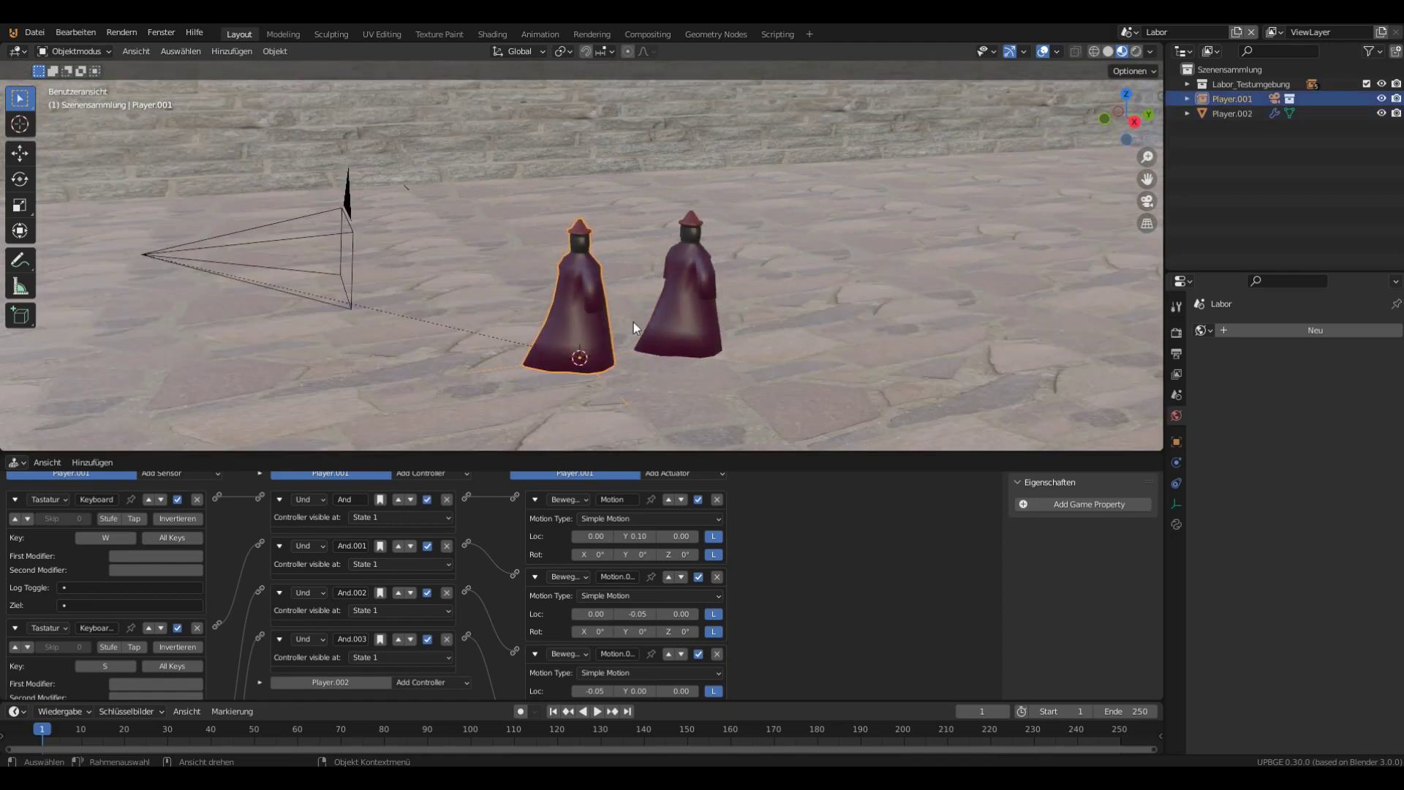
left_click(698, 302)
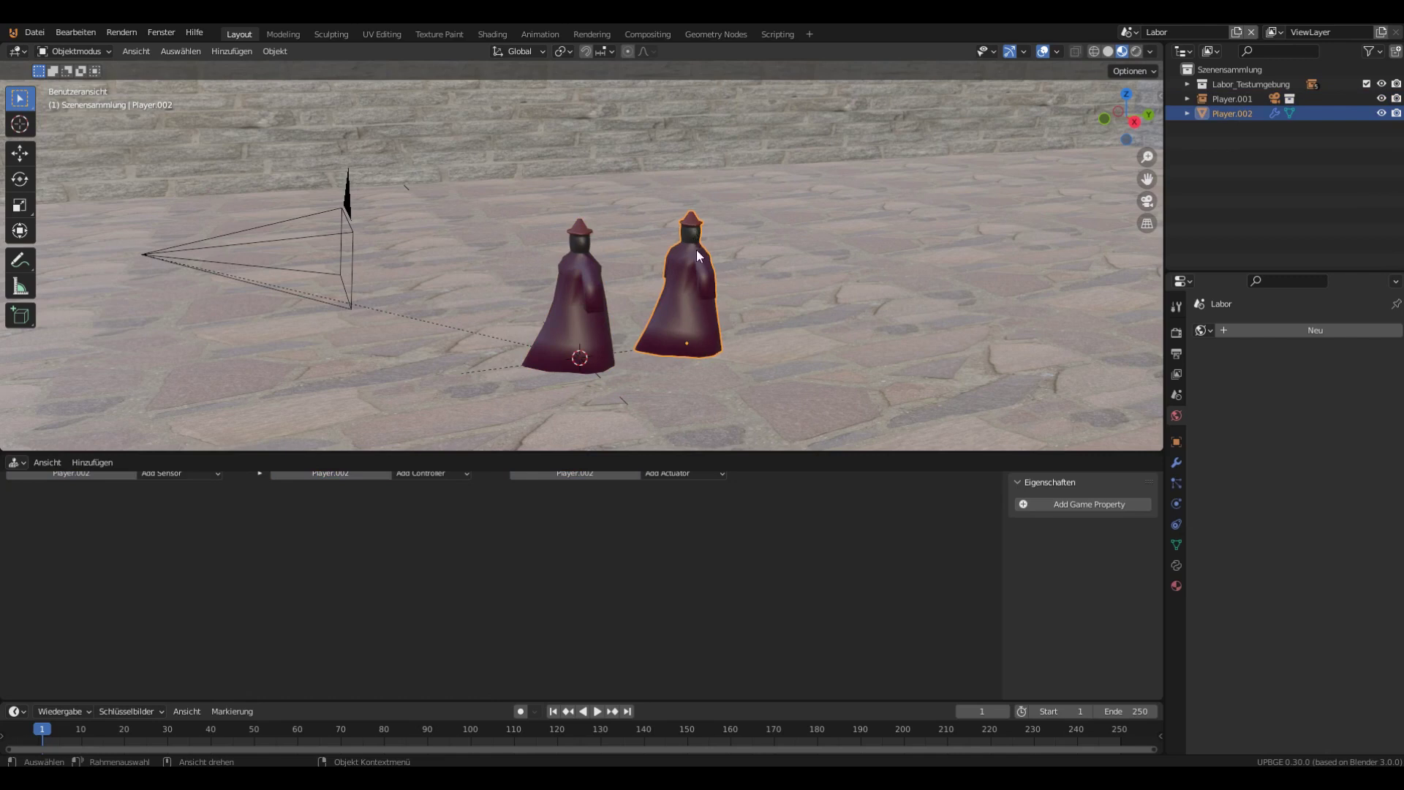
left_click(564, 317)
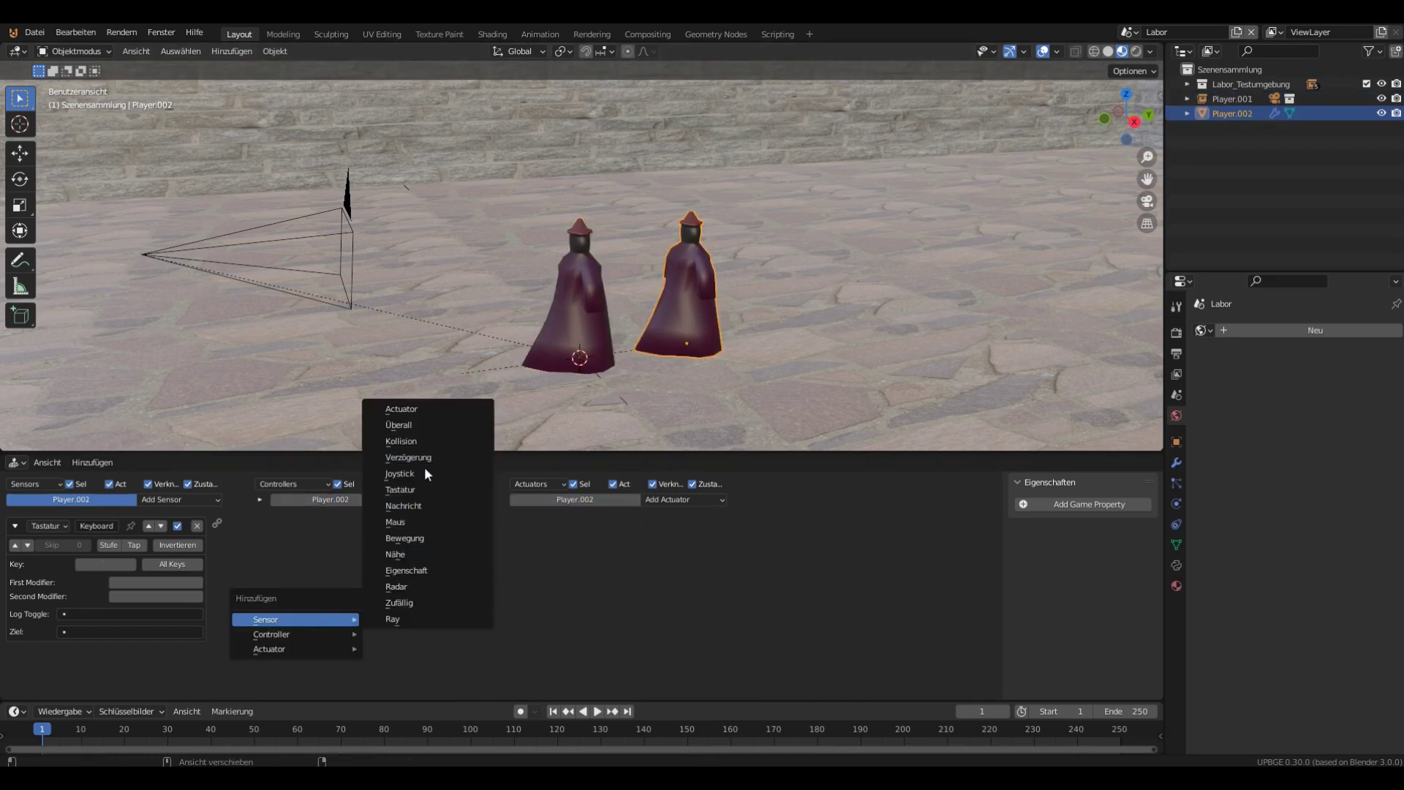
Add two Keyboard sensors and two Motion actuators to the pasted Player mesh
left_click(417, 490)
key("shift+a")
mouse_move(629, 538)
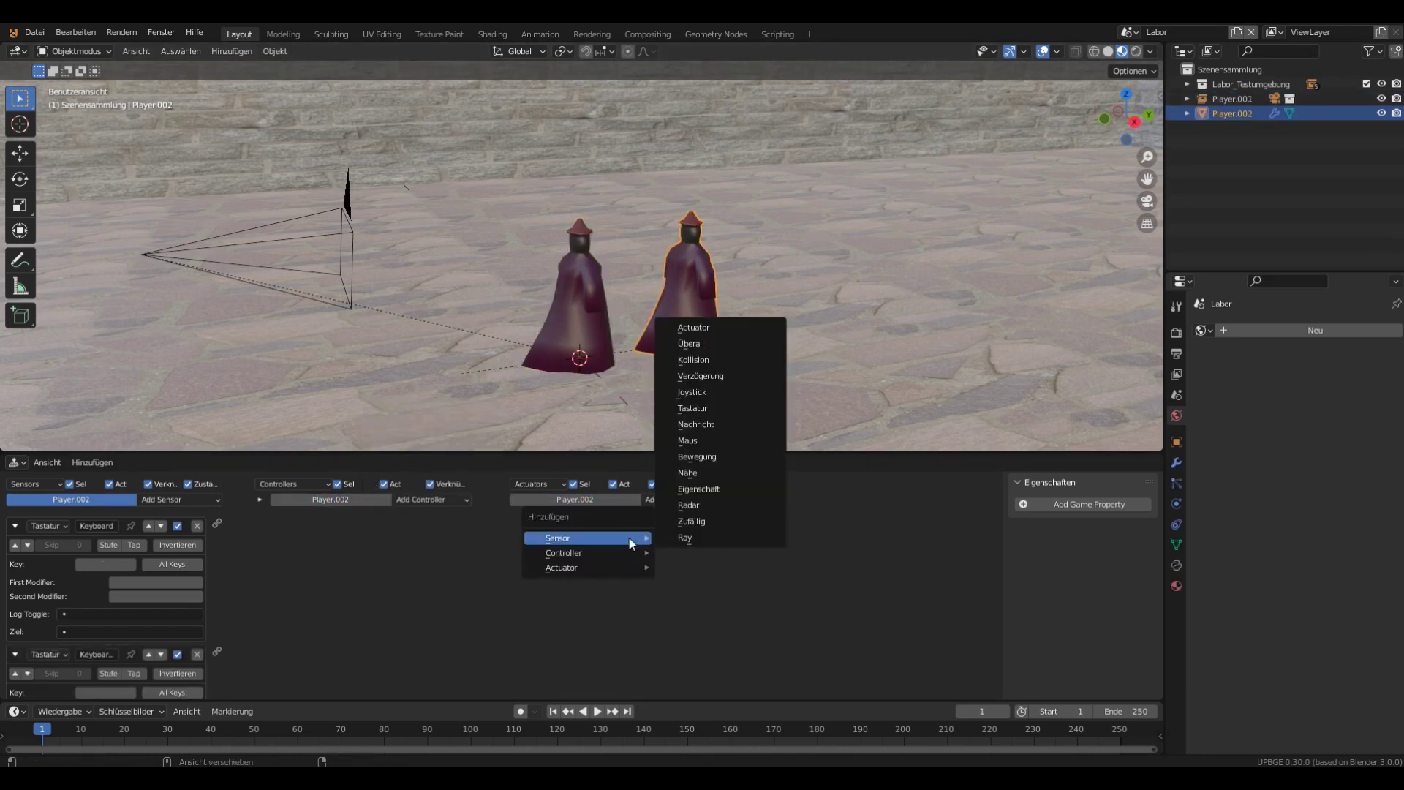
left_click(688, 438)
key("shift+a")
mouse_move(685, 588)
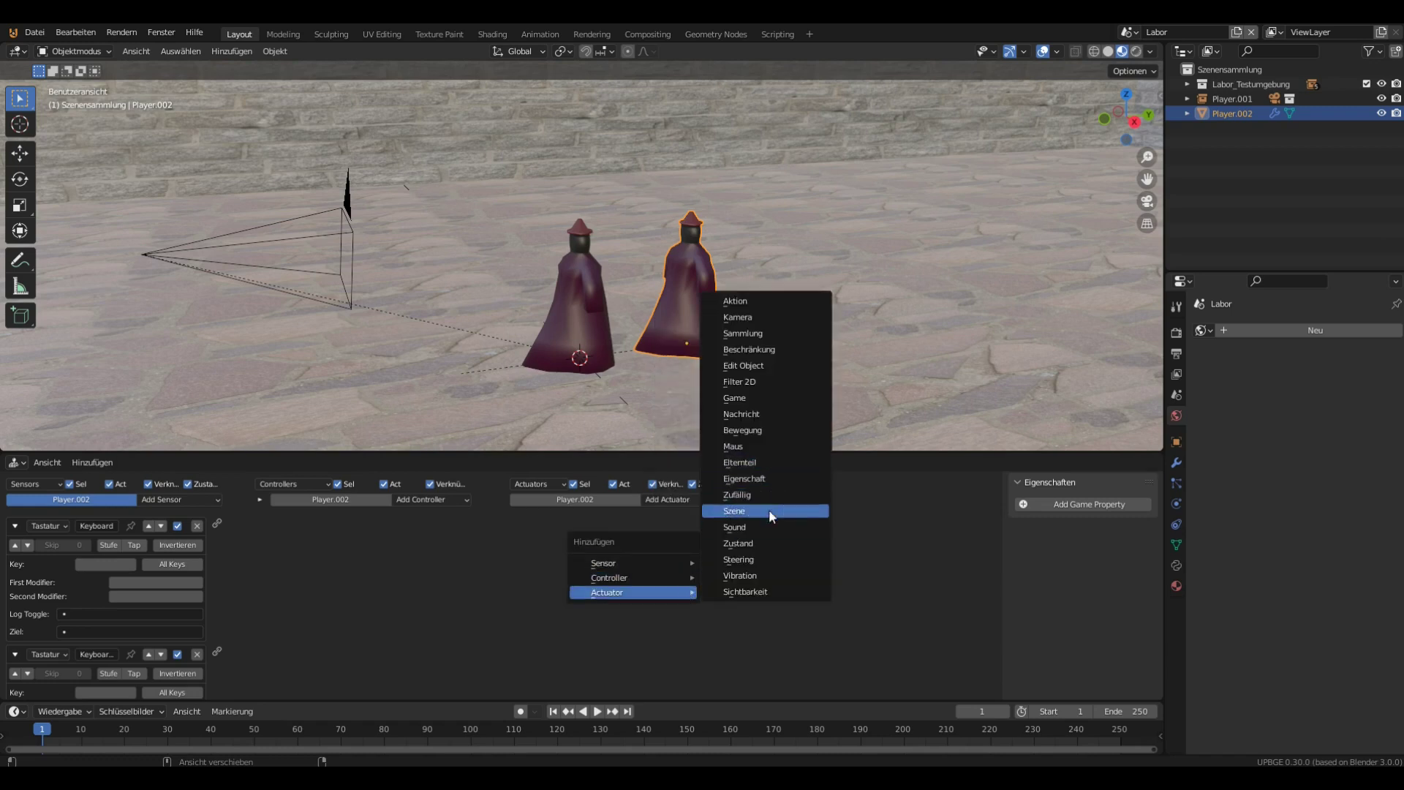
left_click(742, 430)
key("shift+a")
mouse_move(660, 626)
left_click(731, 465)
Link both sensors to the motions through And controllers, assigning W with Y location 0.10 and S with Y location -0.05
left_click_drag(217, 523, 515, 524)
left_click_drag(216, 650, 515, 604)
left_click(105, 564)
key("w")
left_click(105, 691)
key("s")
left_click(634, 640)
type("-0.05")
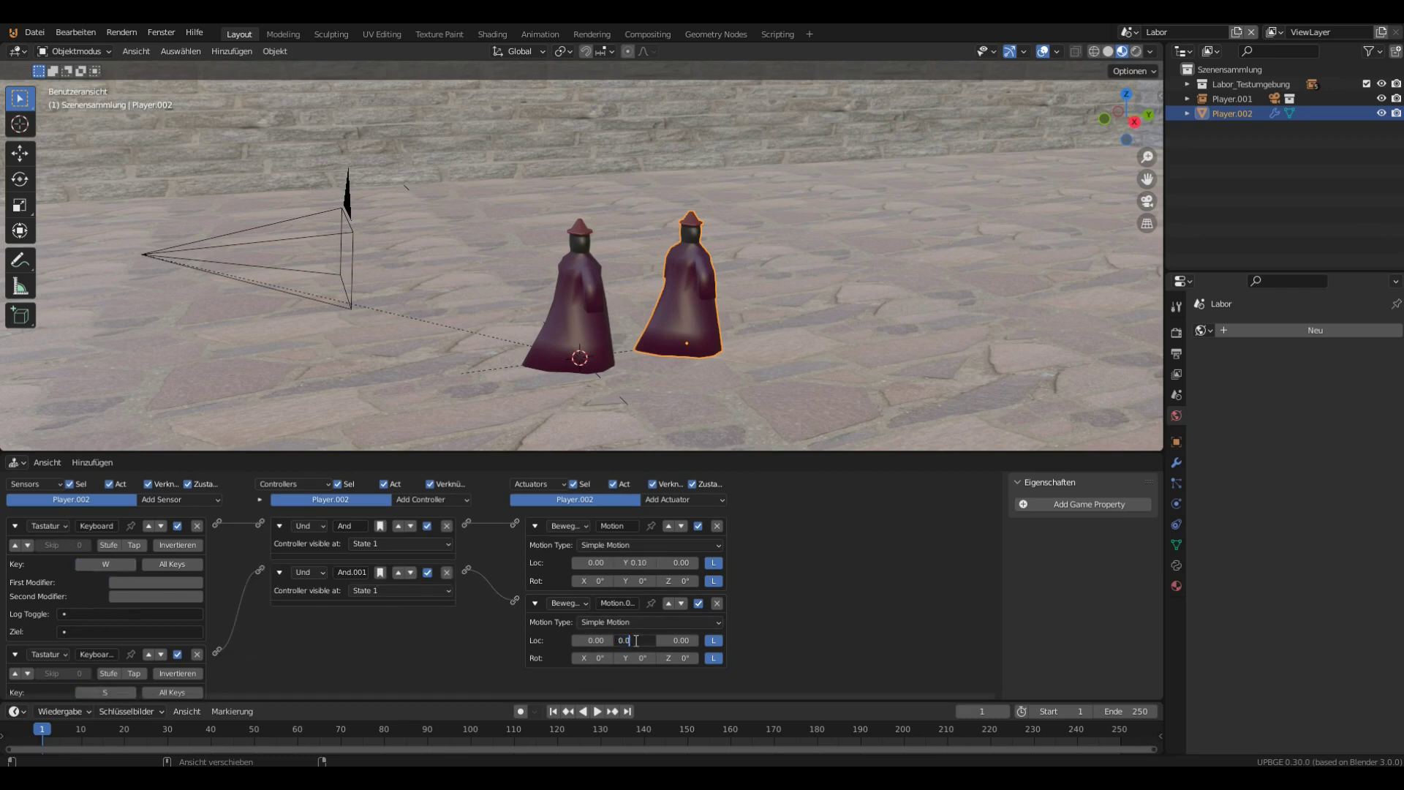
key("Return")
Collapse the W and S sensor and motion bricks and delete the stray Movement sensor
left_click(15, 654)
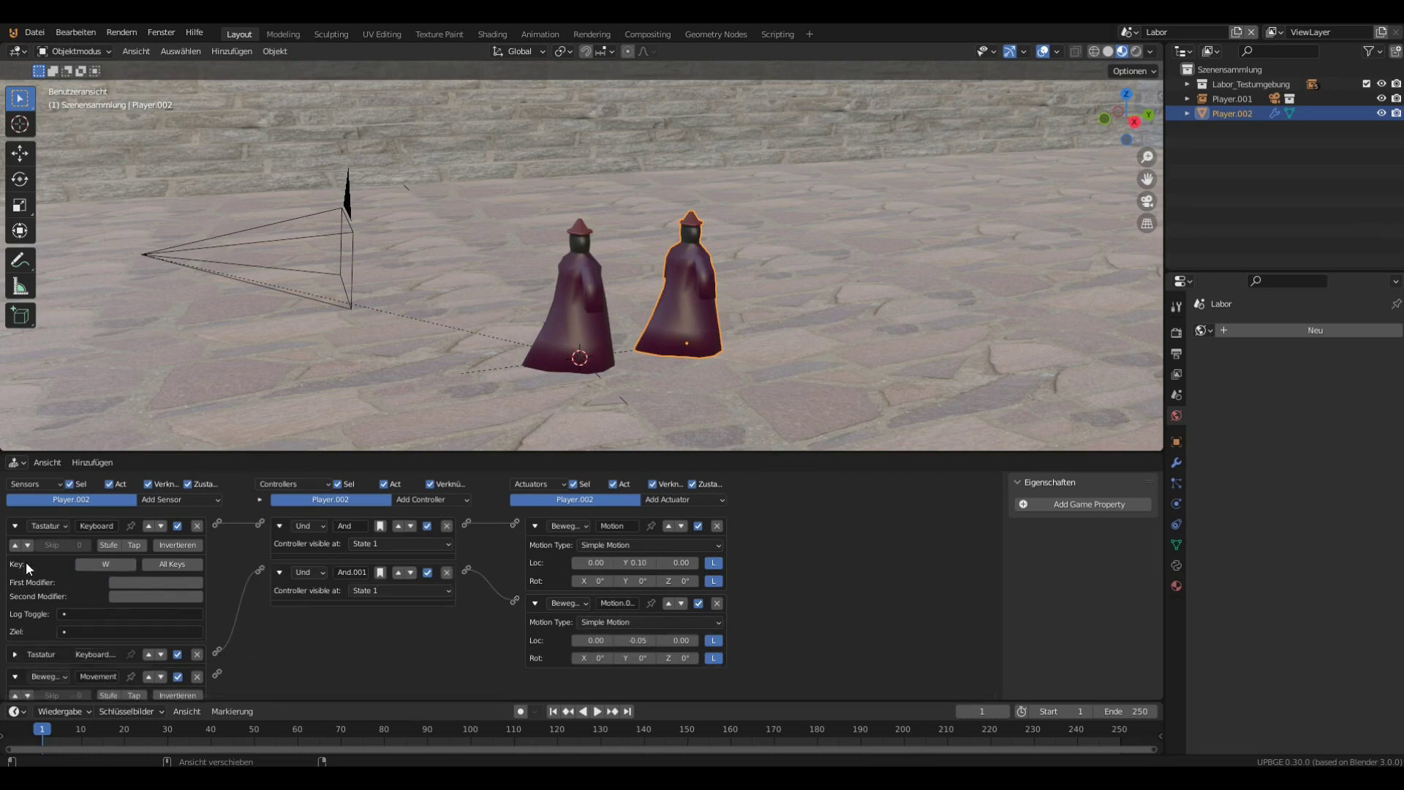
left_click(14, 526)
left_click(535, 526)
left_click(535, 548)
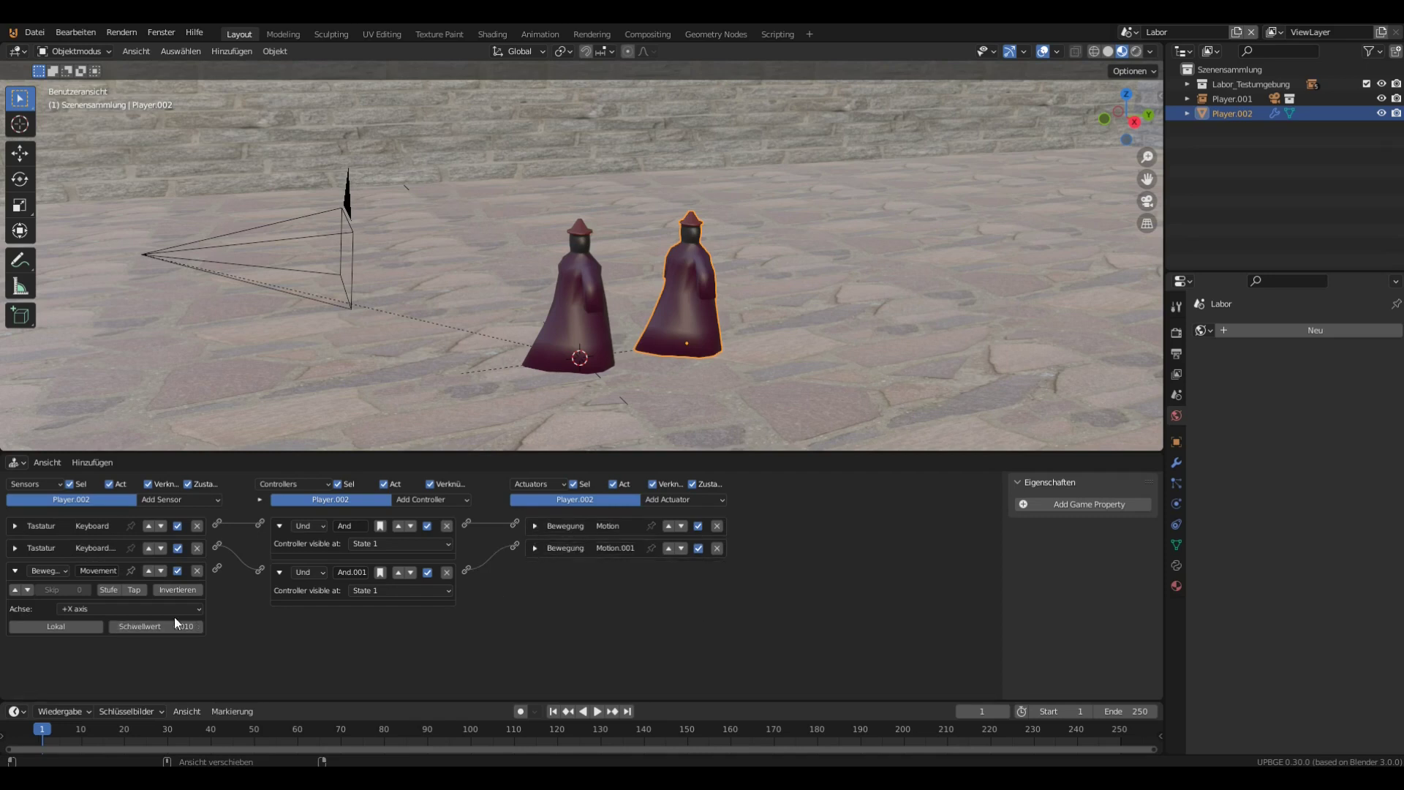
left_click(196, 572)
Add two more Keyboard sensors to the pasted Player and assign them the keys A and D
key("shift+a")
mouse_move(163, 604)
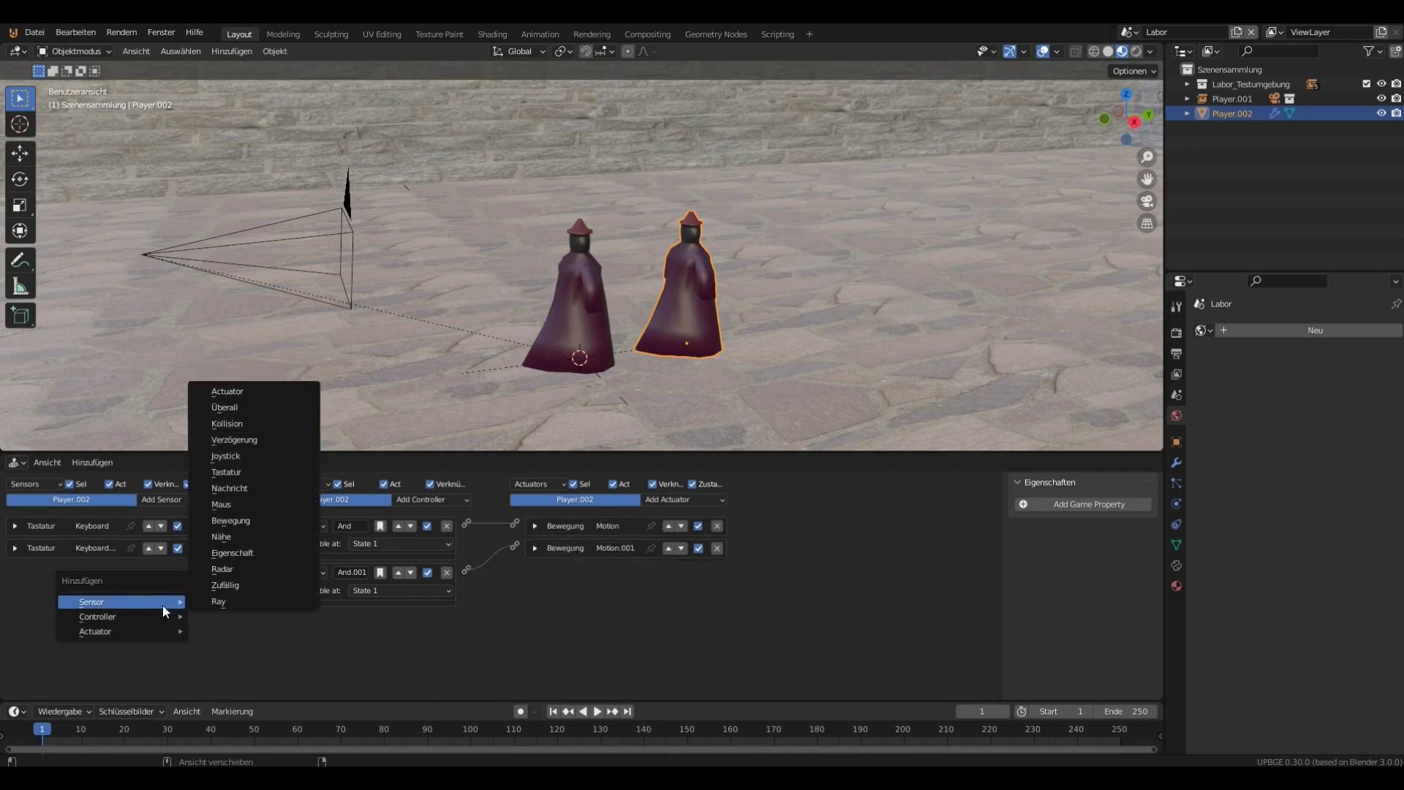
left_click(261, 472)
key("shift+a")
mouse_move(234, 630)
left_click(314, 501)
scroll(220, 615, "down", 1)
left_click(117, 600)
key("a")
scroll(219, 618, "down", 3)
scroll(291, 591, "up", 3)
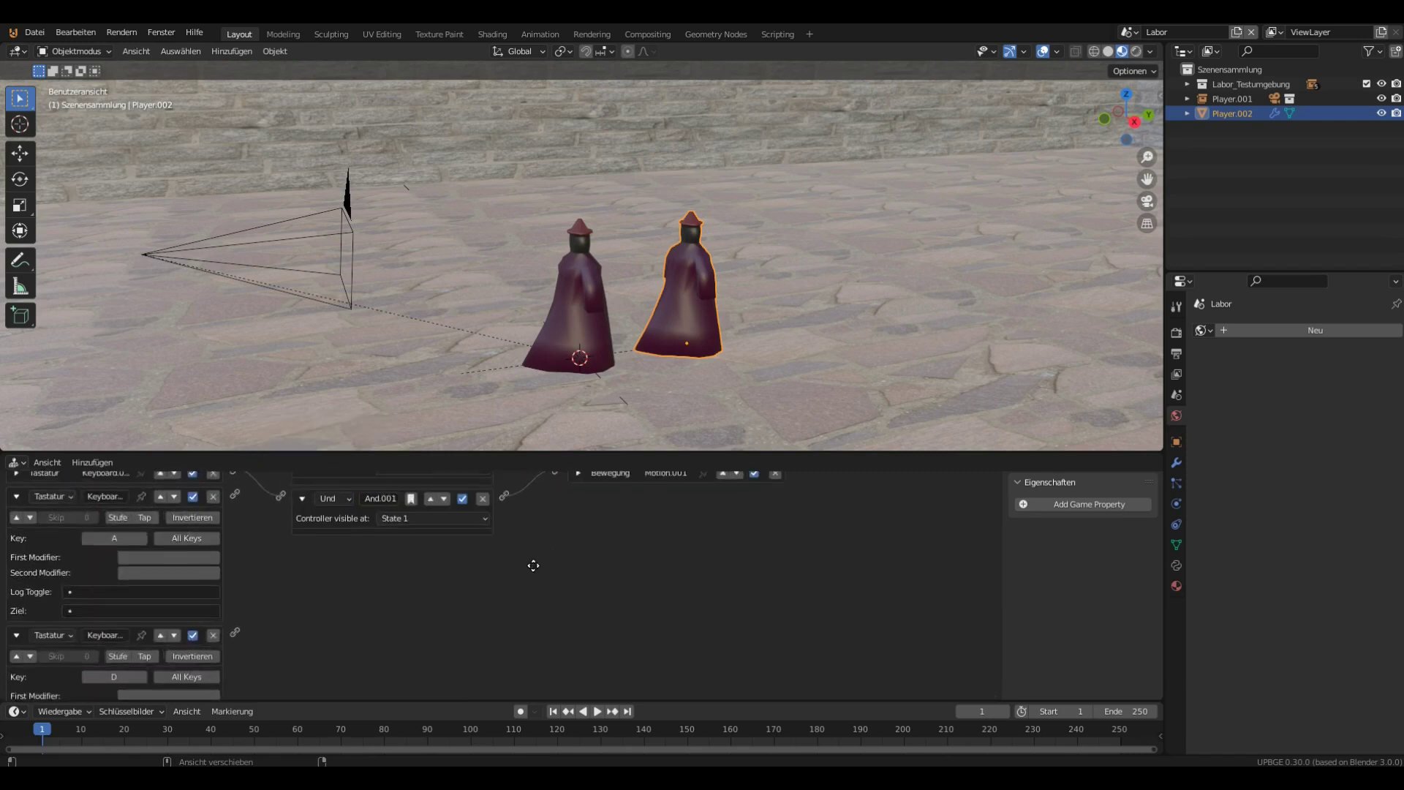
Add two more Motion actuators to the pasted Player for the sideways movement
middle_click_drag(533, 564, 621, 633)
key("shift+a")
mouse_move(674, 620)
left_click(760, 476)
left_click(758, 486)
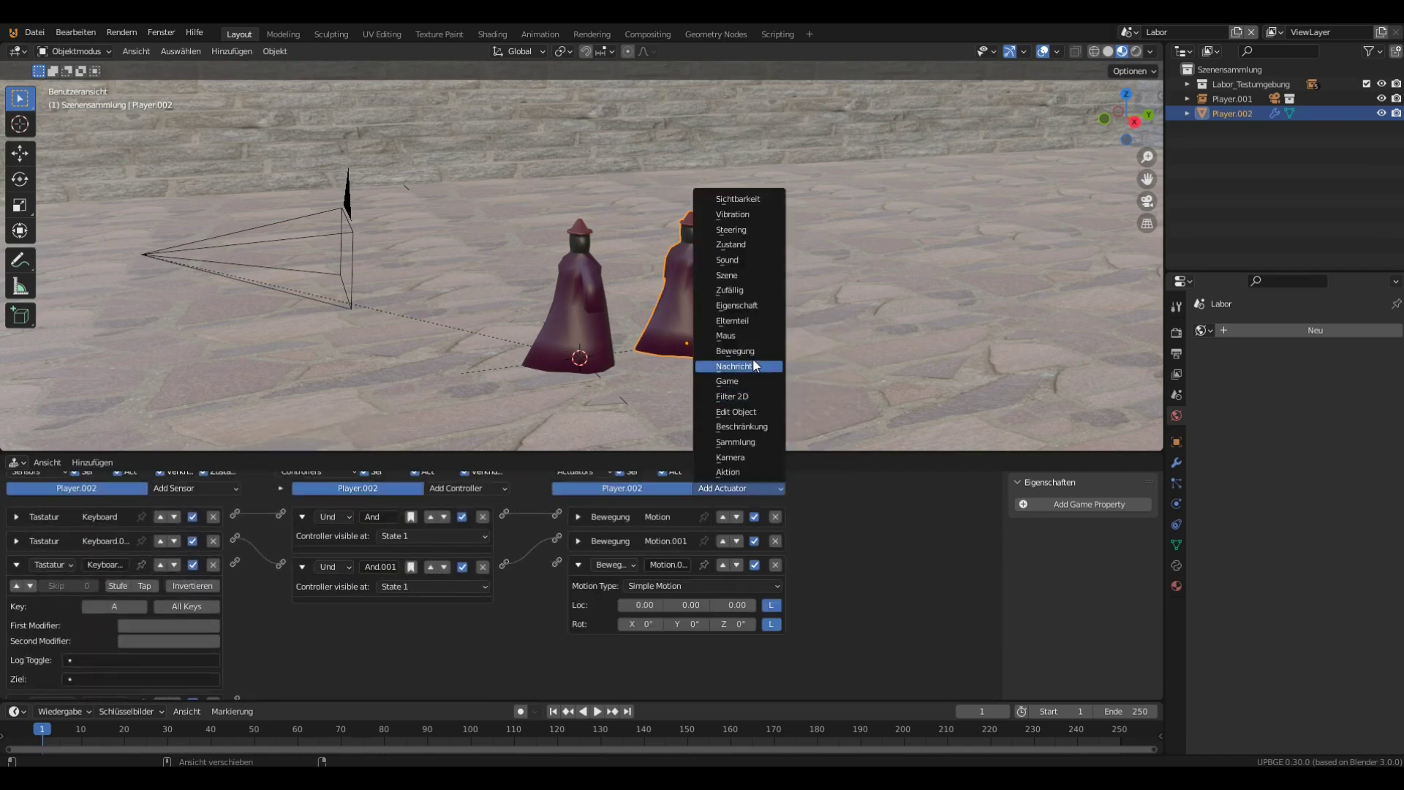
left_click(752, 354)
scroll(478, 208, "down", 10)
middle_click_drag(477, 208, 518, 234)
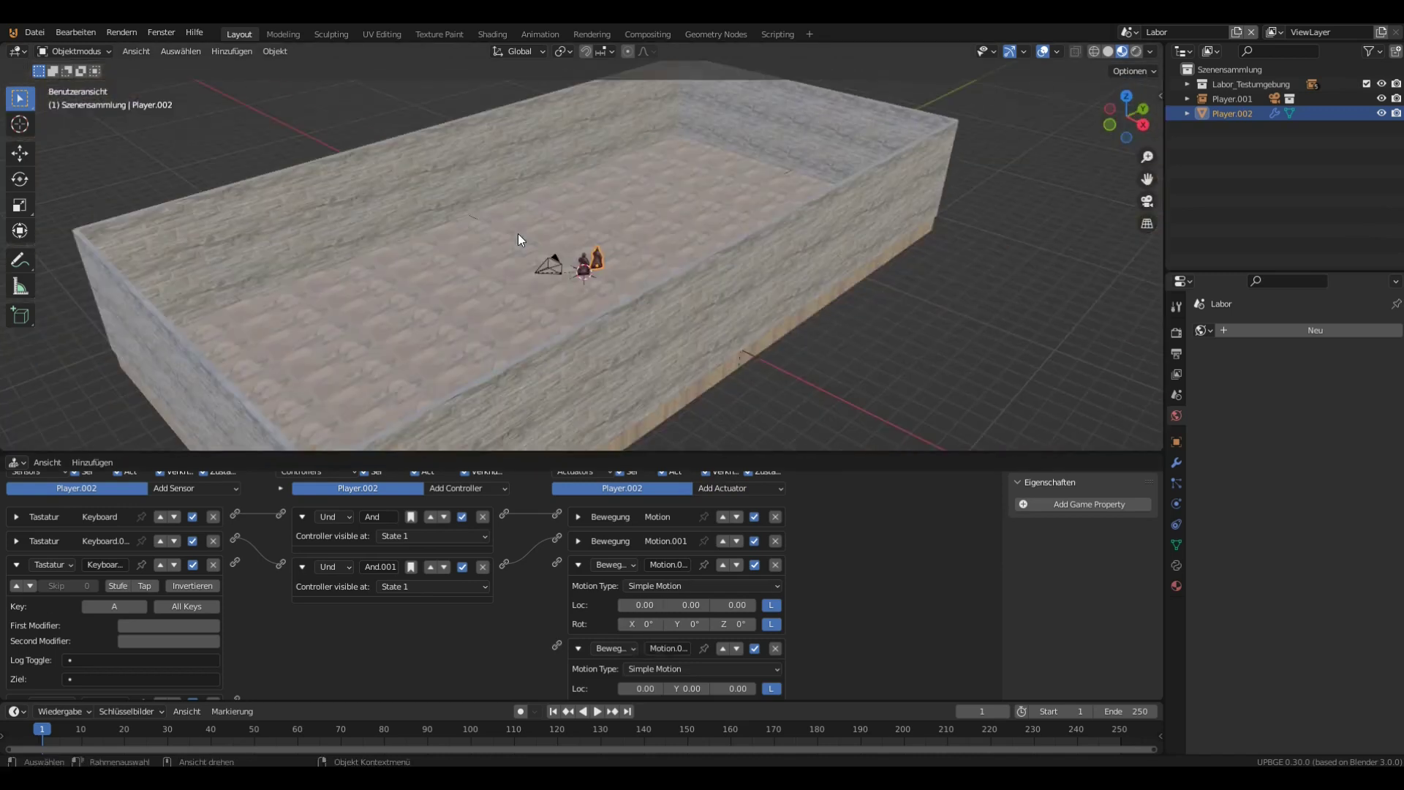
Link the A and D sensors through And controllers to the new motions, with X location -0.05 for A and 0.05 for D
left_click_drag(235, 562, 557, 564)
left_click(645, 604)
type("0.05")
key("Return")
left_click(650, 687)
type("0.05")
key("Return")
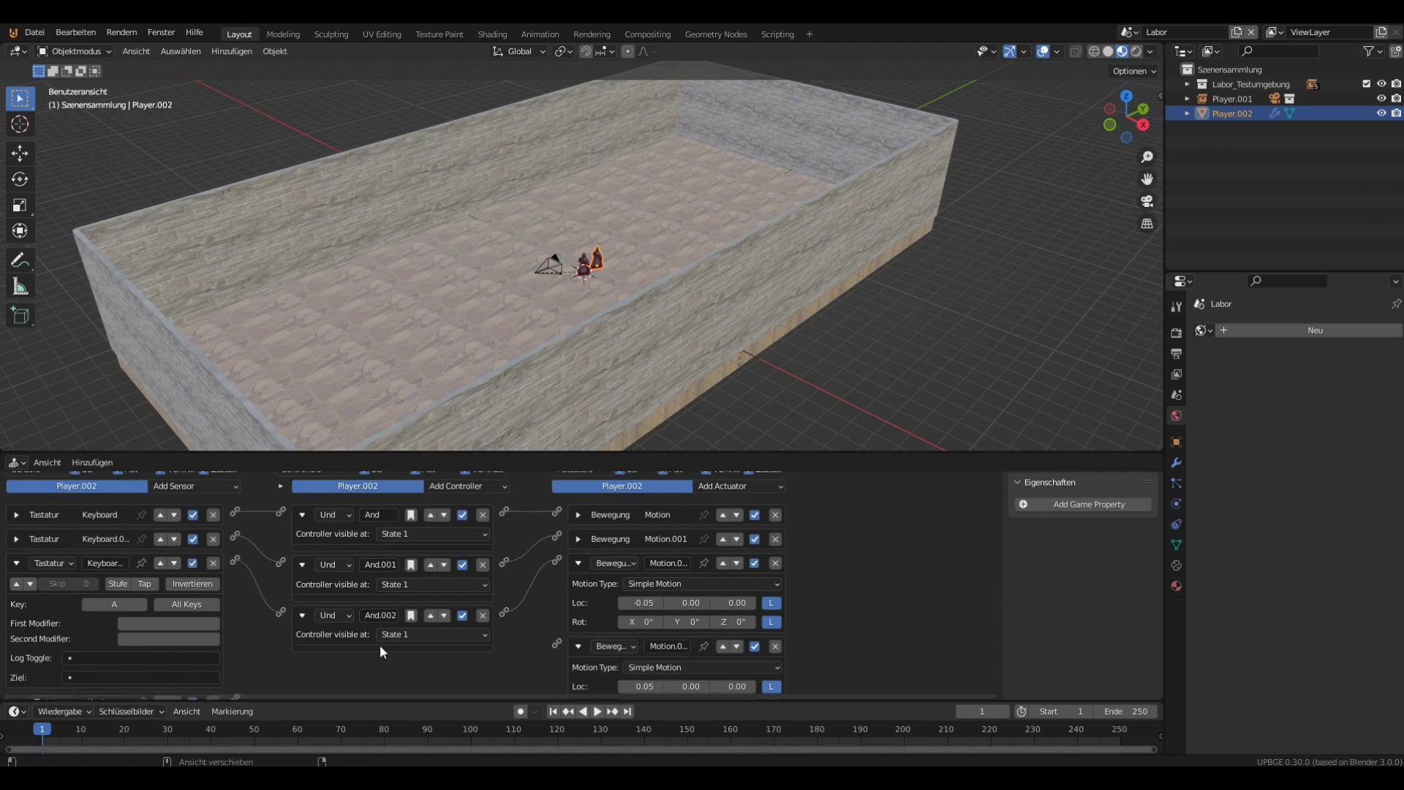
scroll(366, 643, "down", 3)
left_click_drag(234, 613, 556, 559)
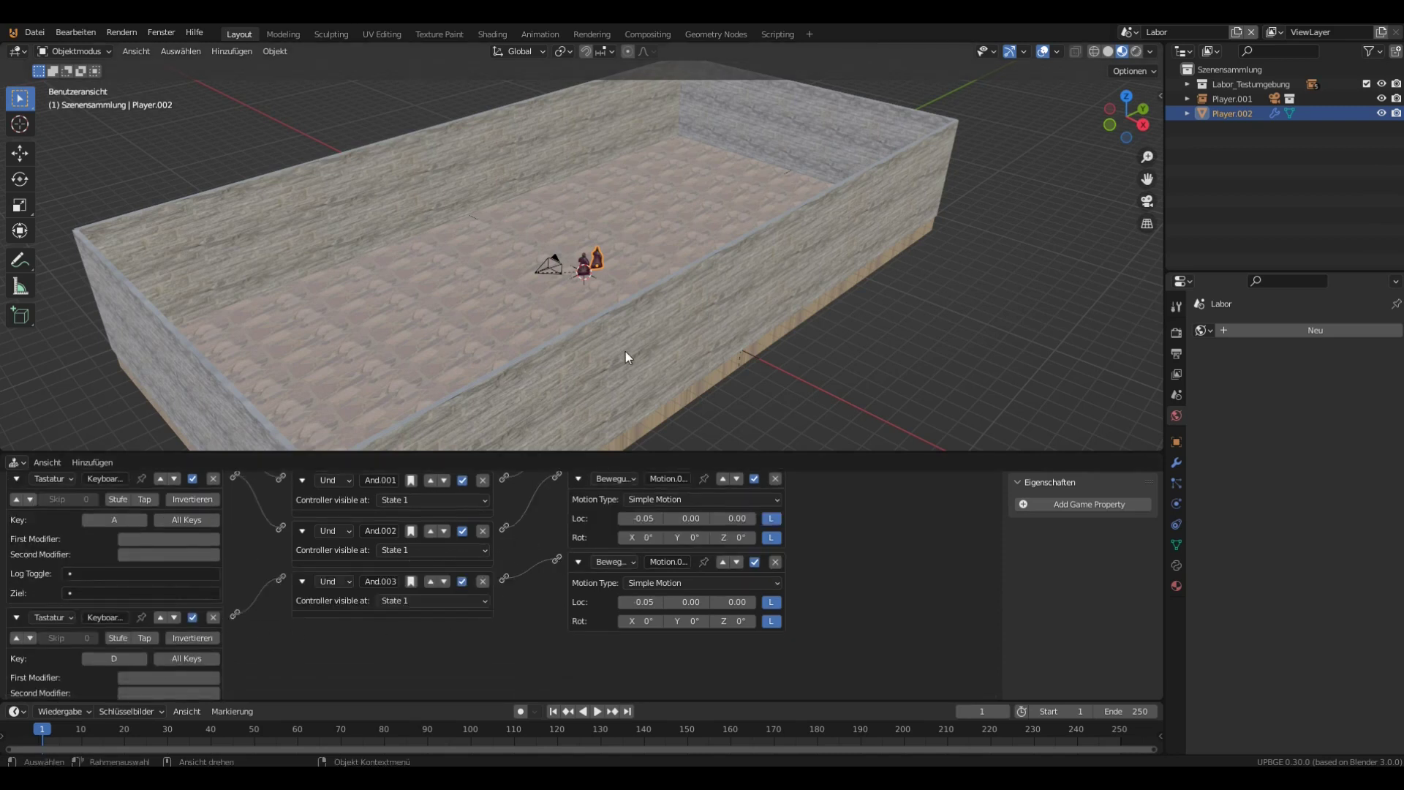
Save the file, run the game from the camera view, test both Players with W, A, S and D, and stop it
key("ctrl+s")
key("KP_0")
key("p")
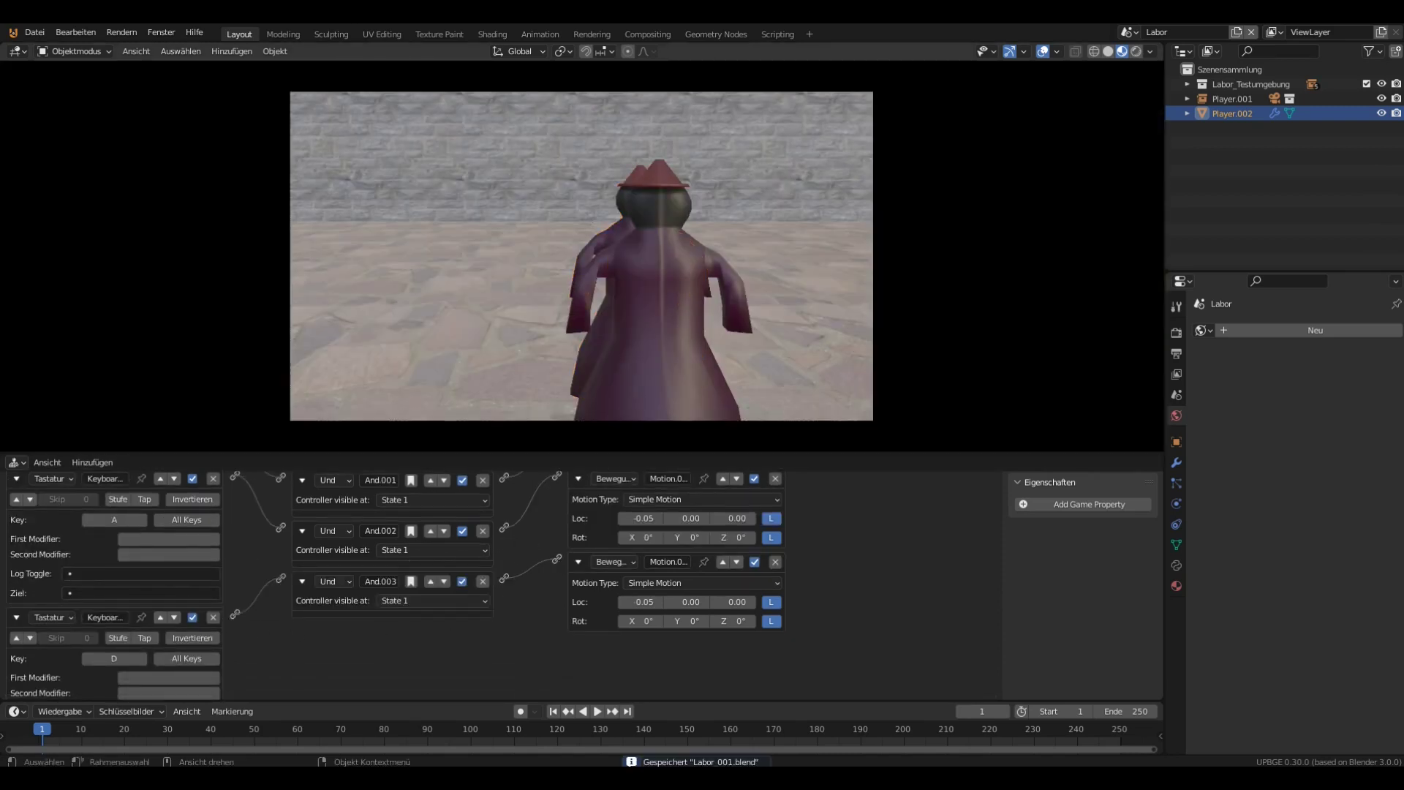
key("w")
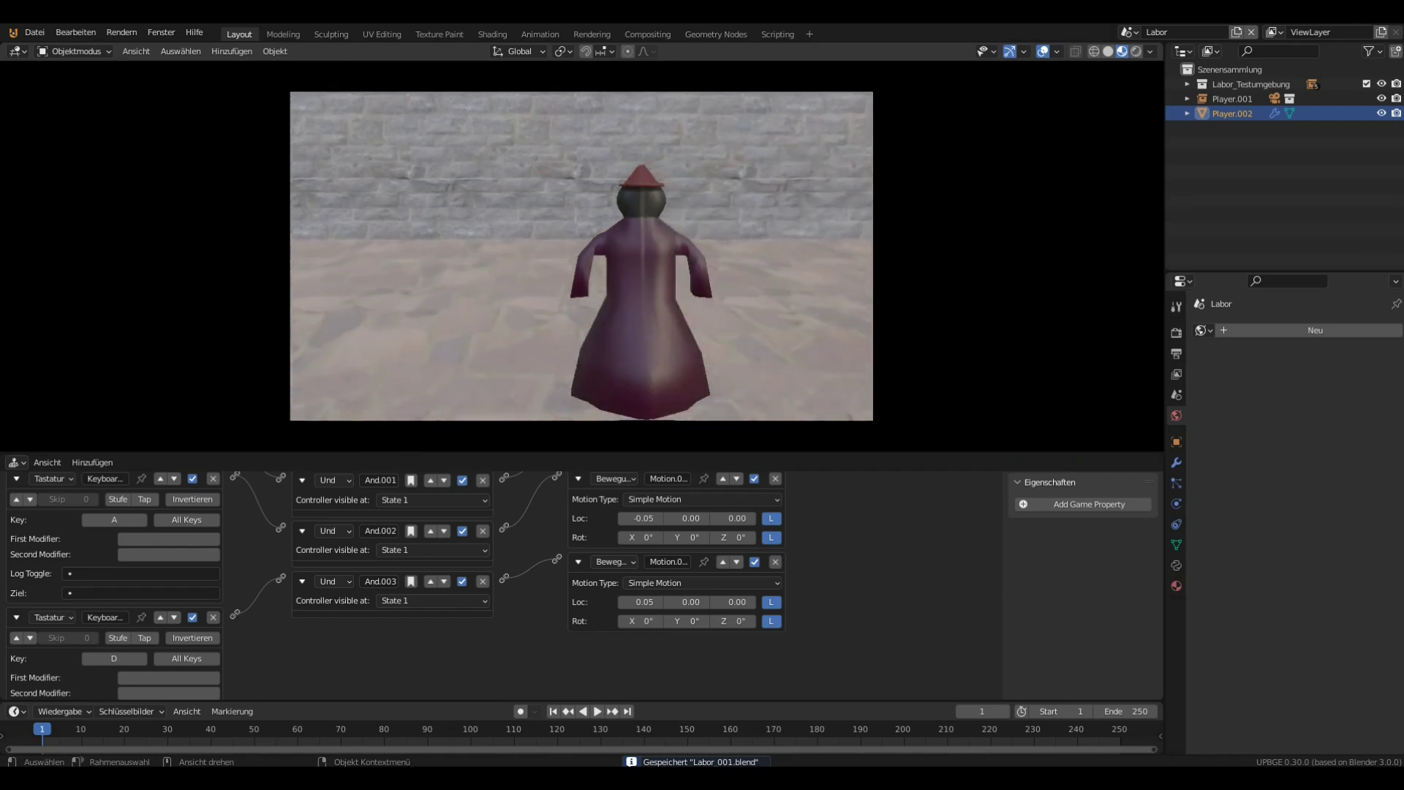
key("s")
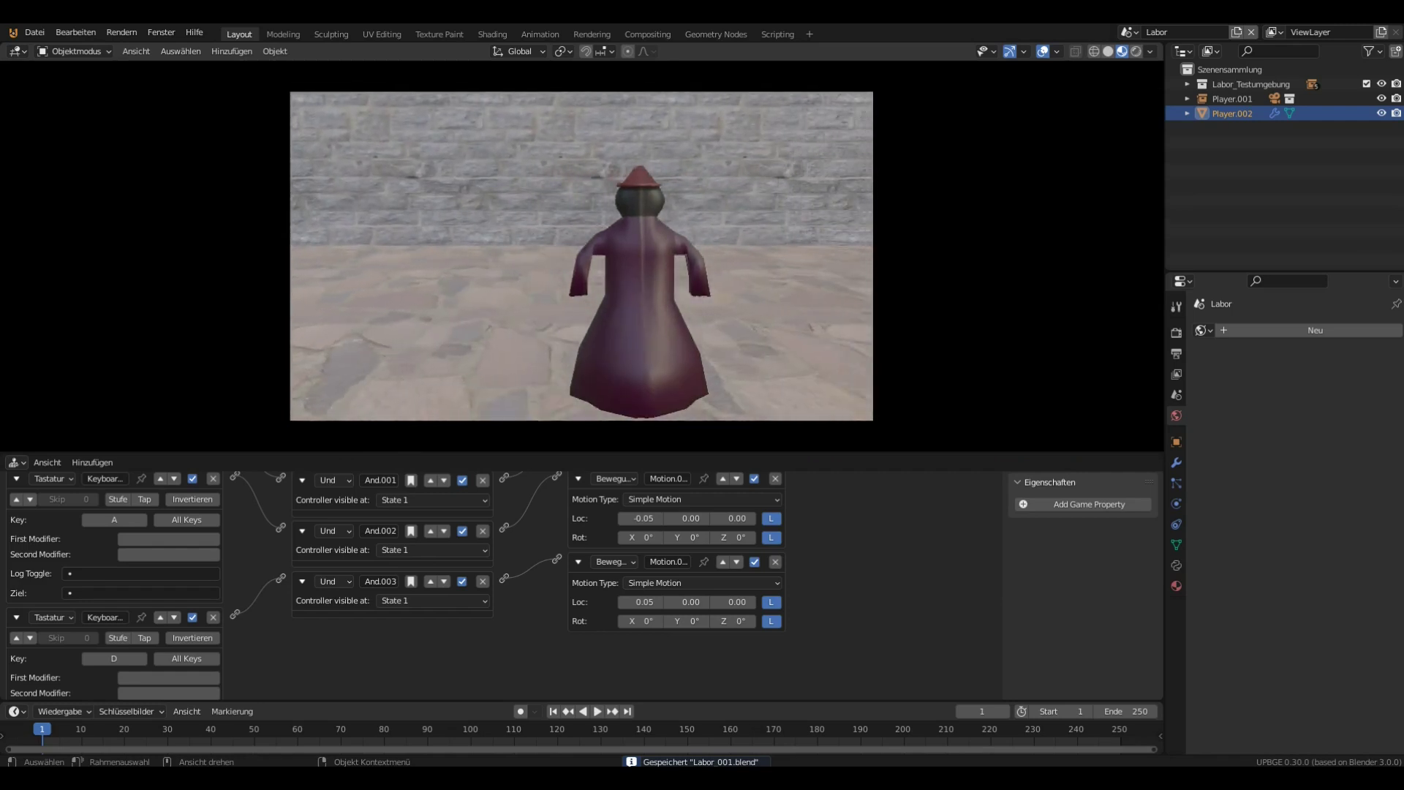
key("a")
key("d")
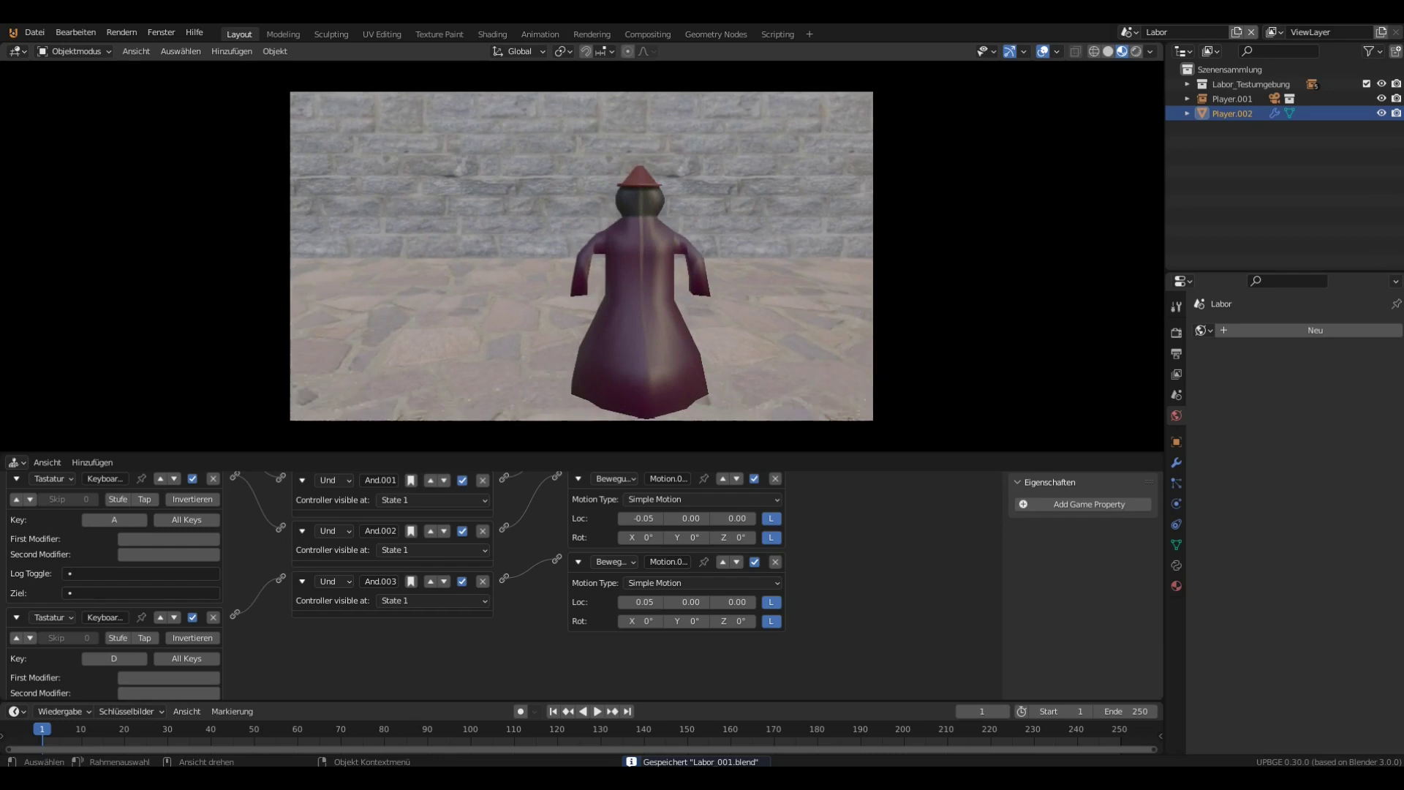
key("s")
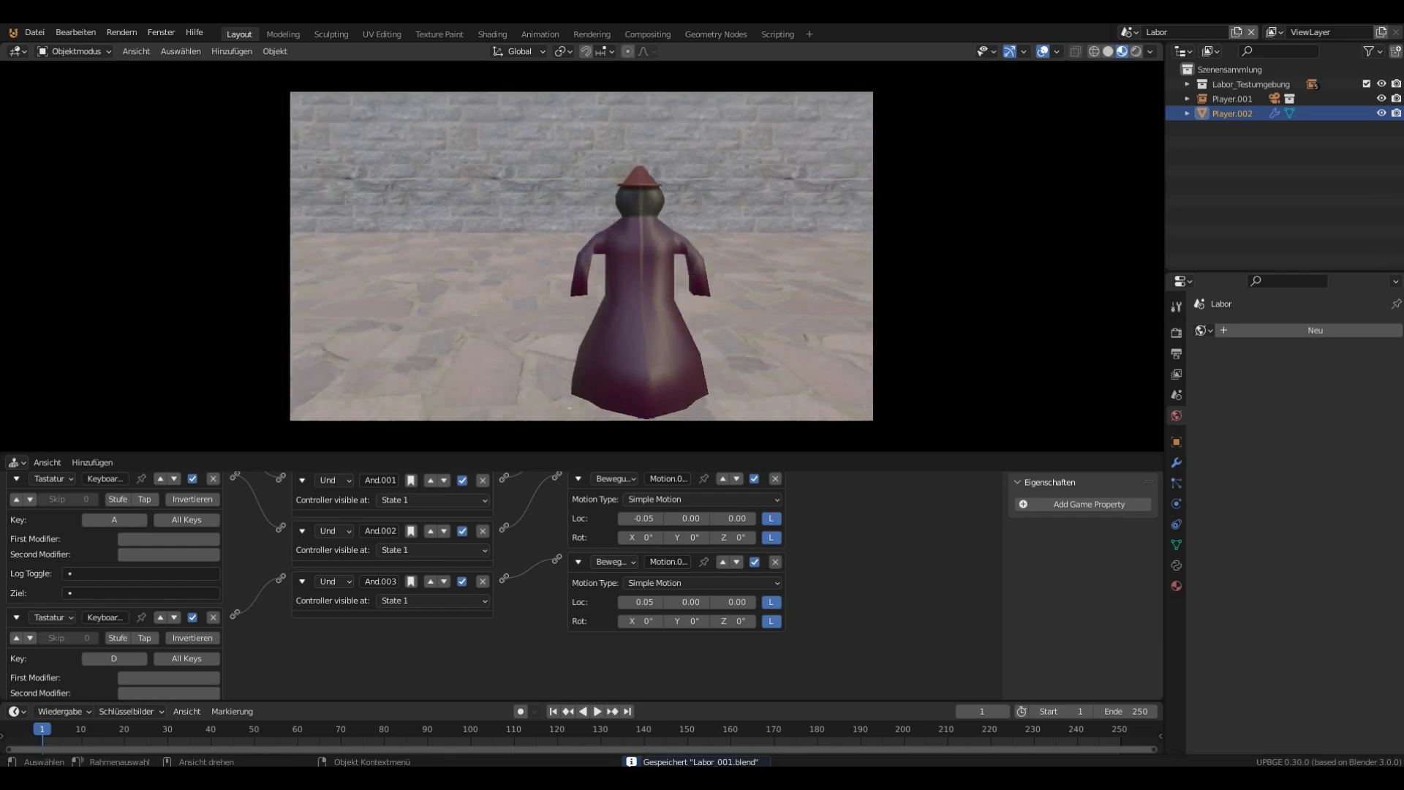
key("s")
key("a")
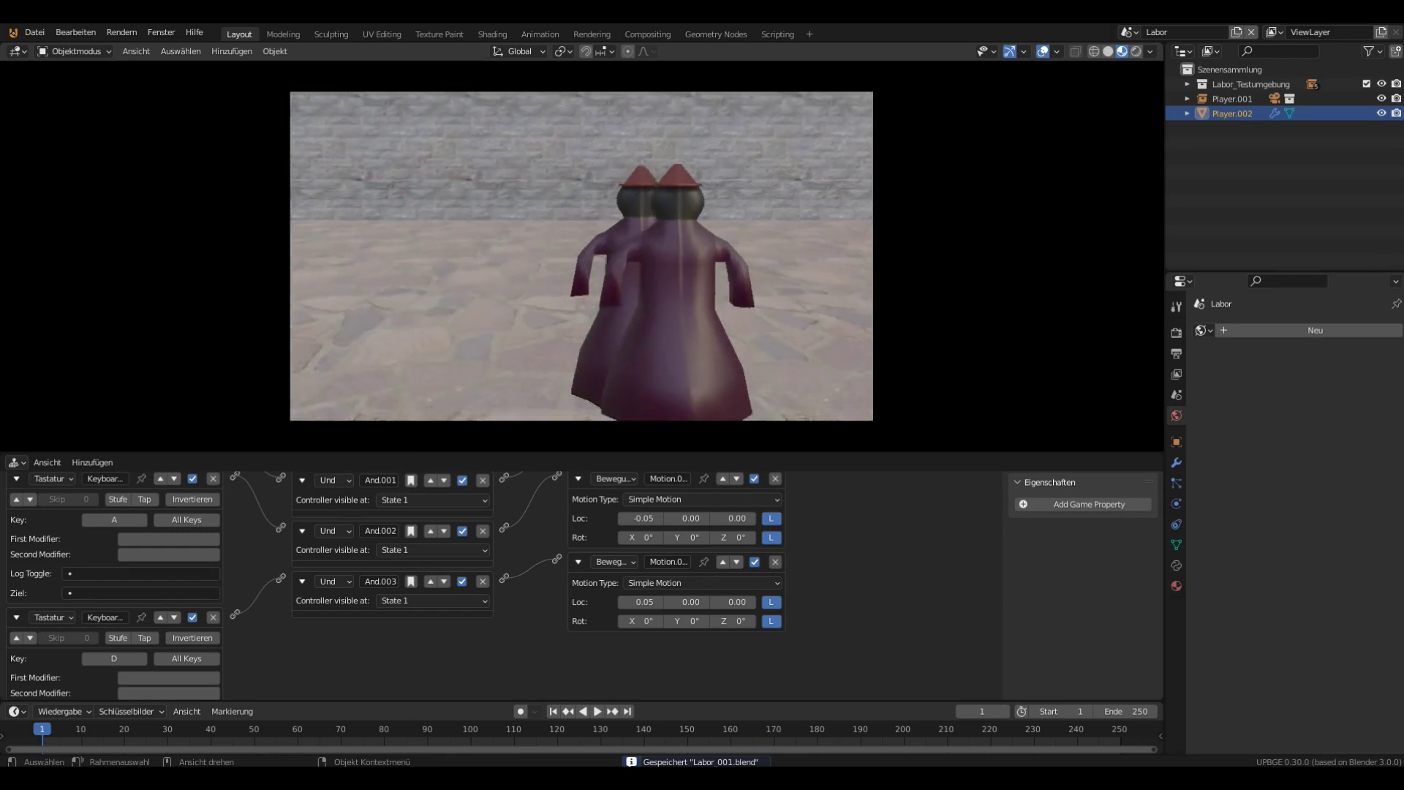
key("d")
key("a")
key("w")
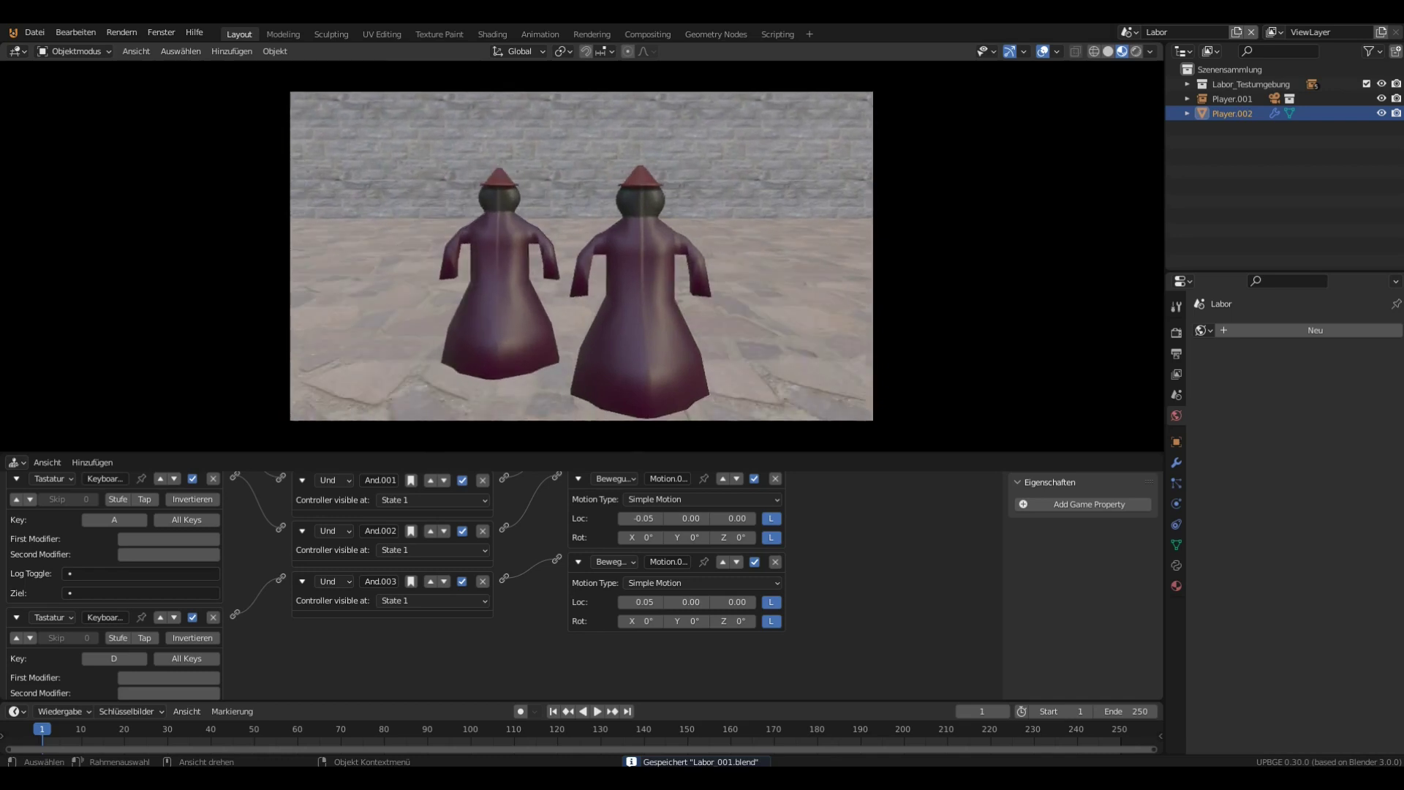
key("Escape")
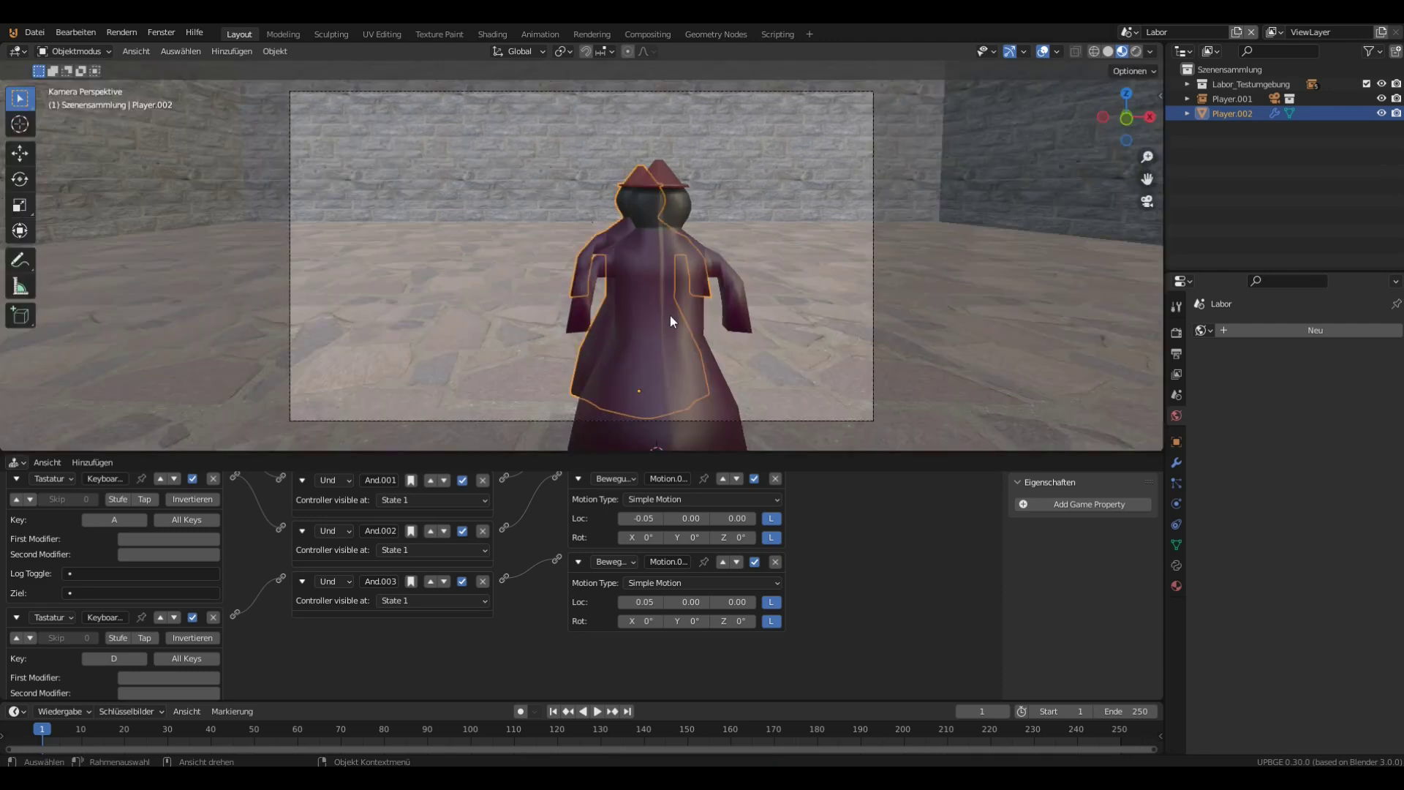
Open the pasted Player's mesh in Edit Mode for inspection and return to Object Mode
right_click(739, 291)
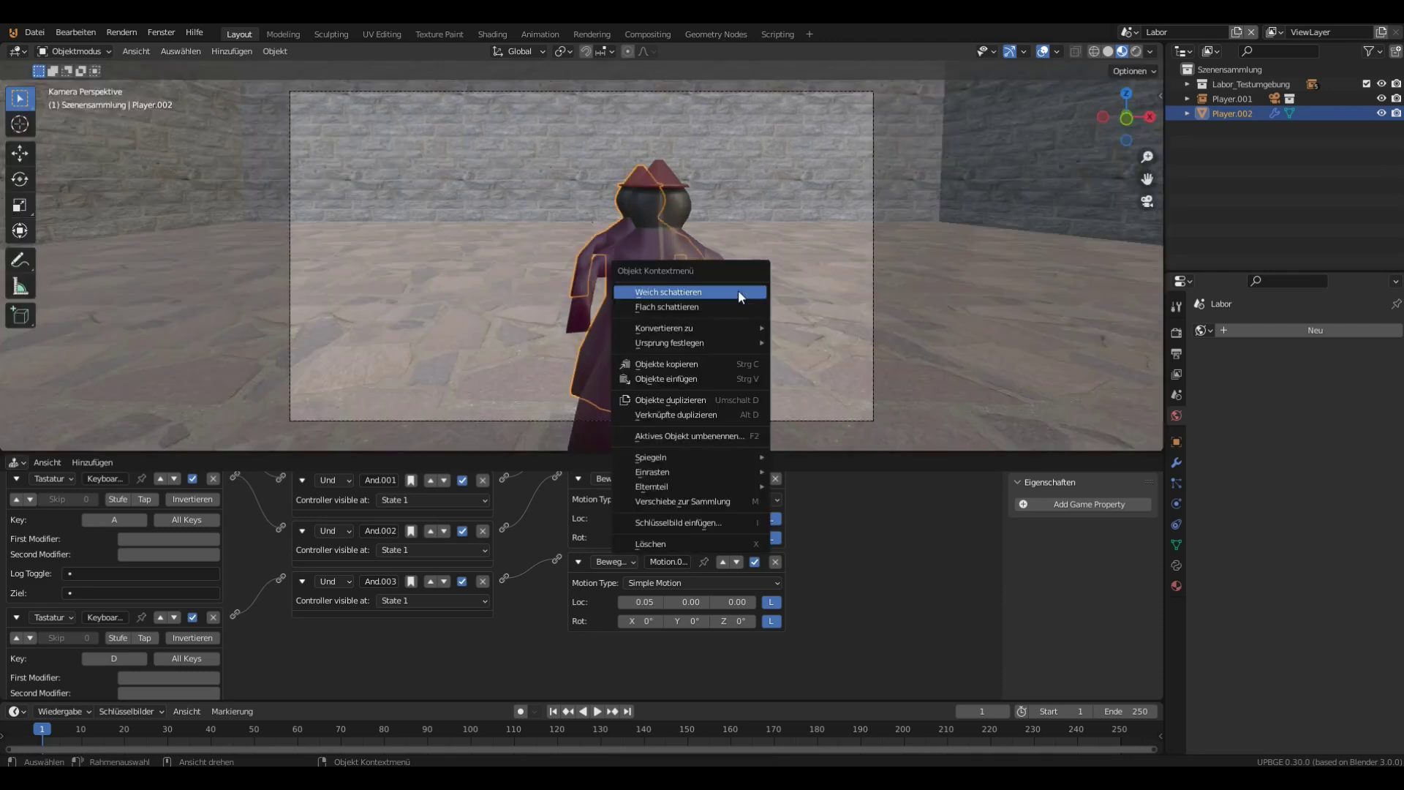
left_click(678, 190)
left_click(568, 306)
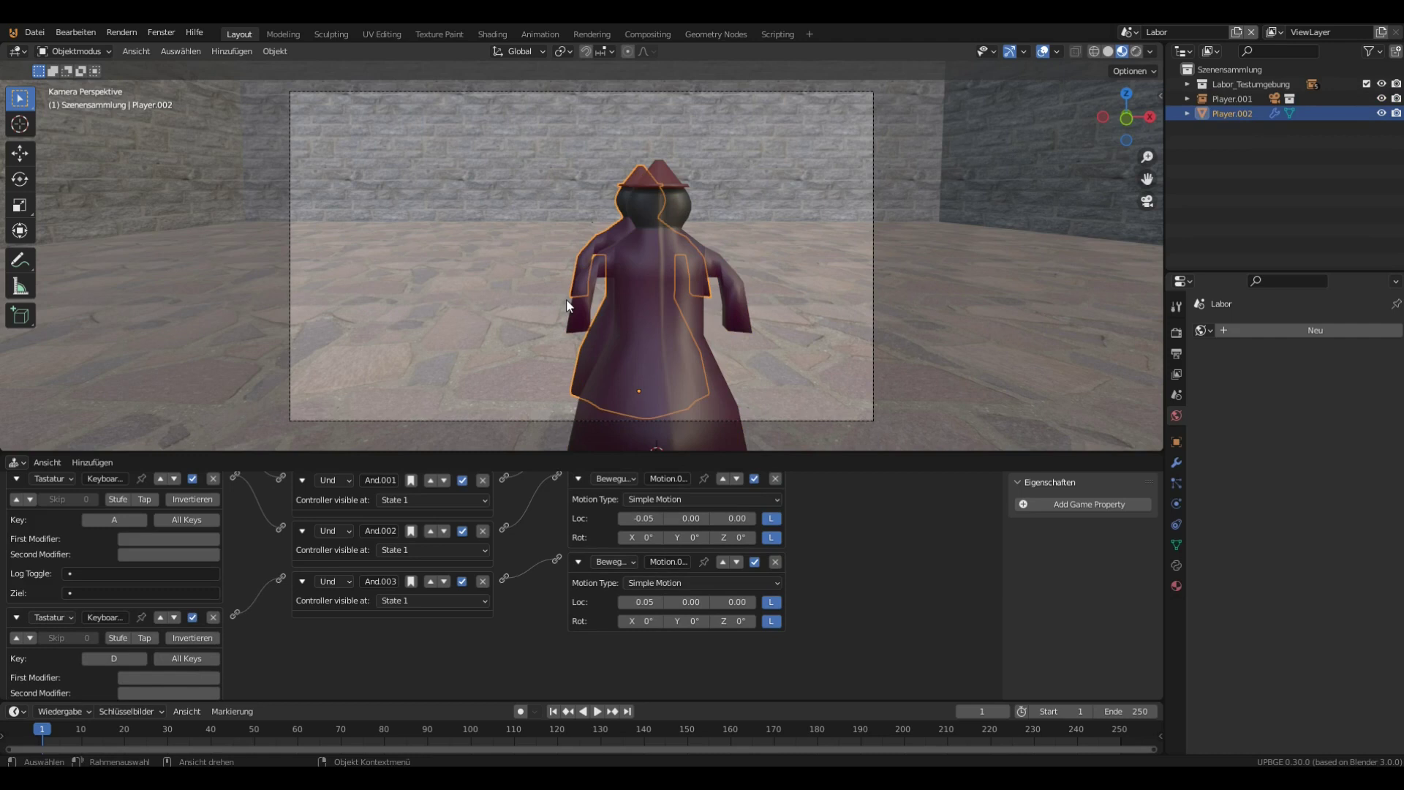
key("Tab")
right_click(644, 164)
left_click(645, 163)
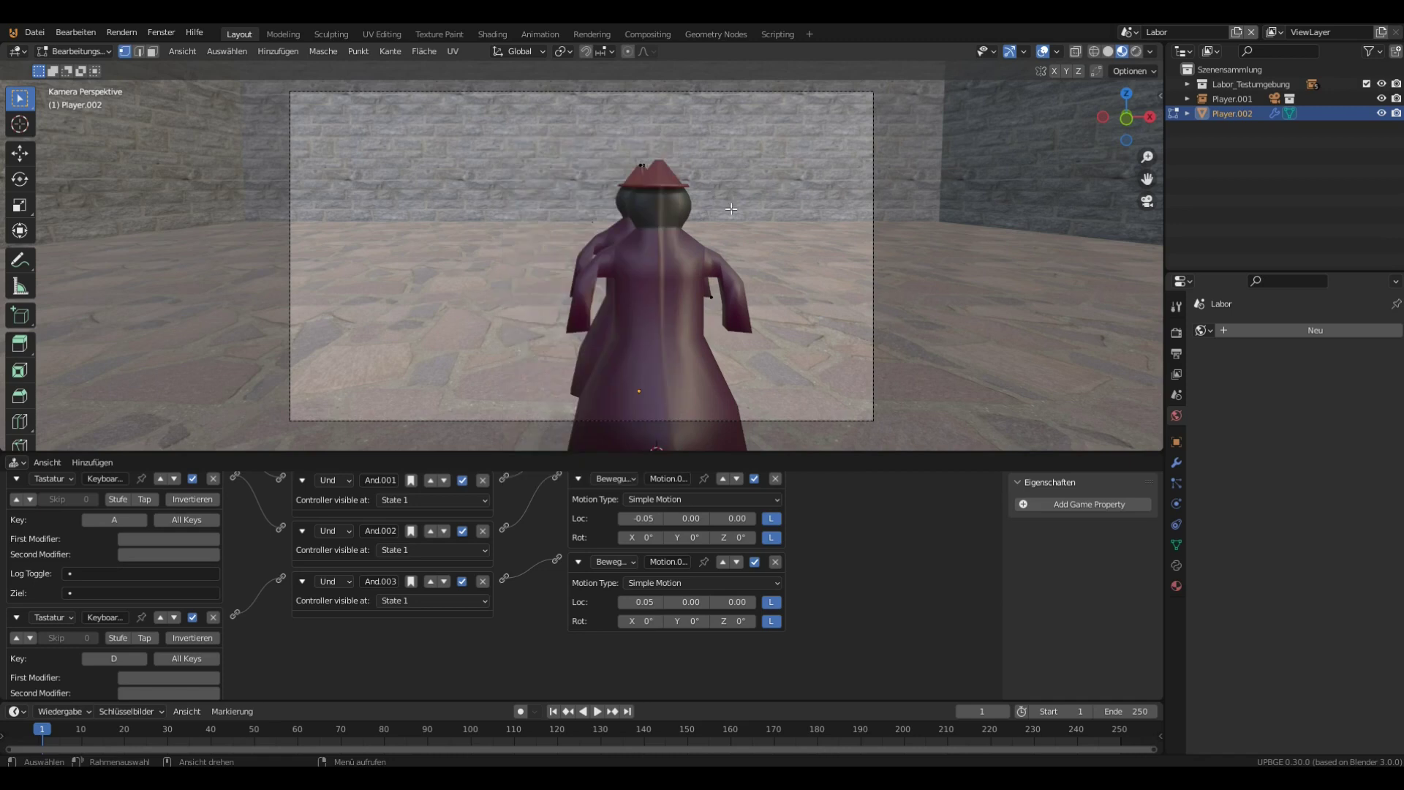
key("Tab")
Move the pasted Player mesh 10 m upward along the global Z axis
key("g")
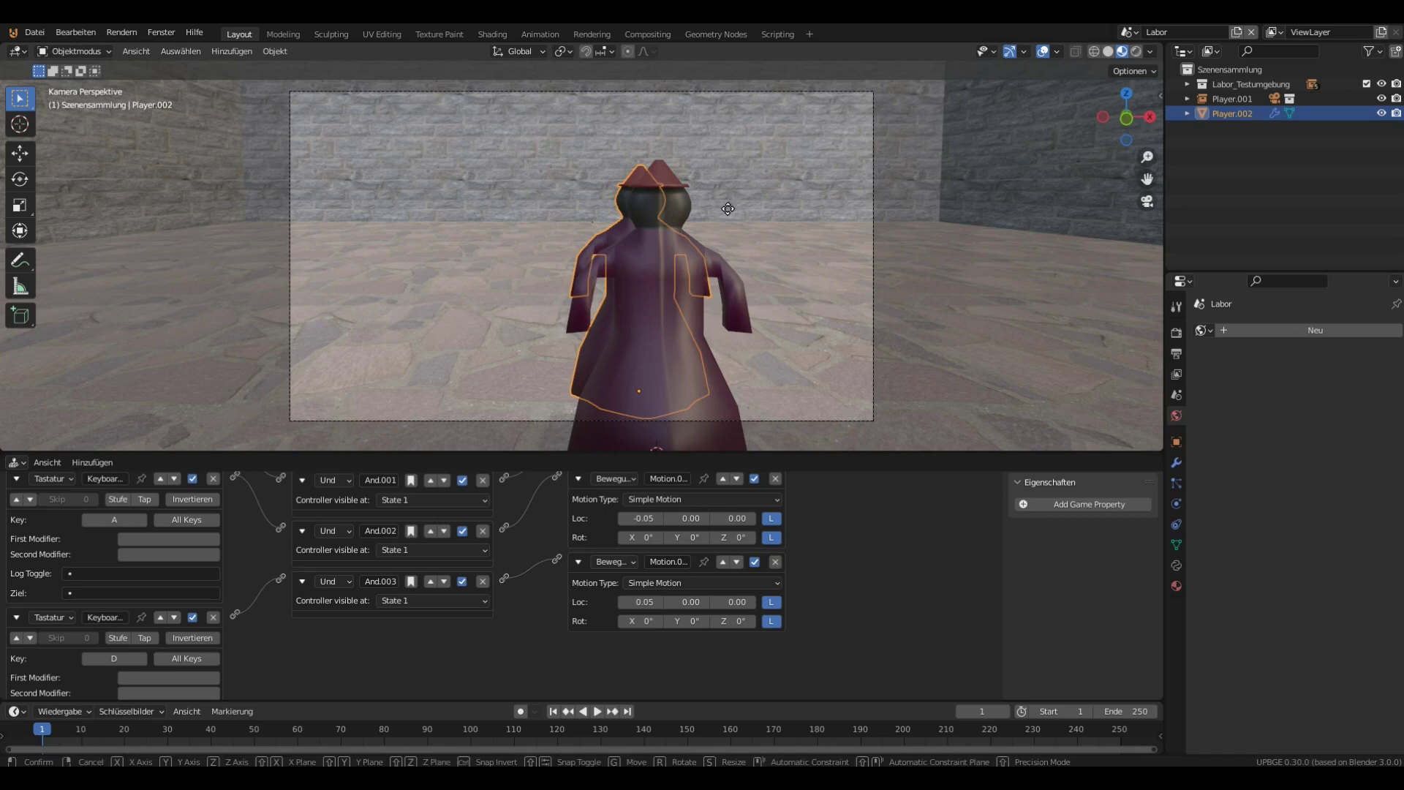
key("z")
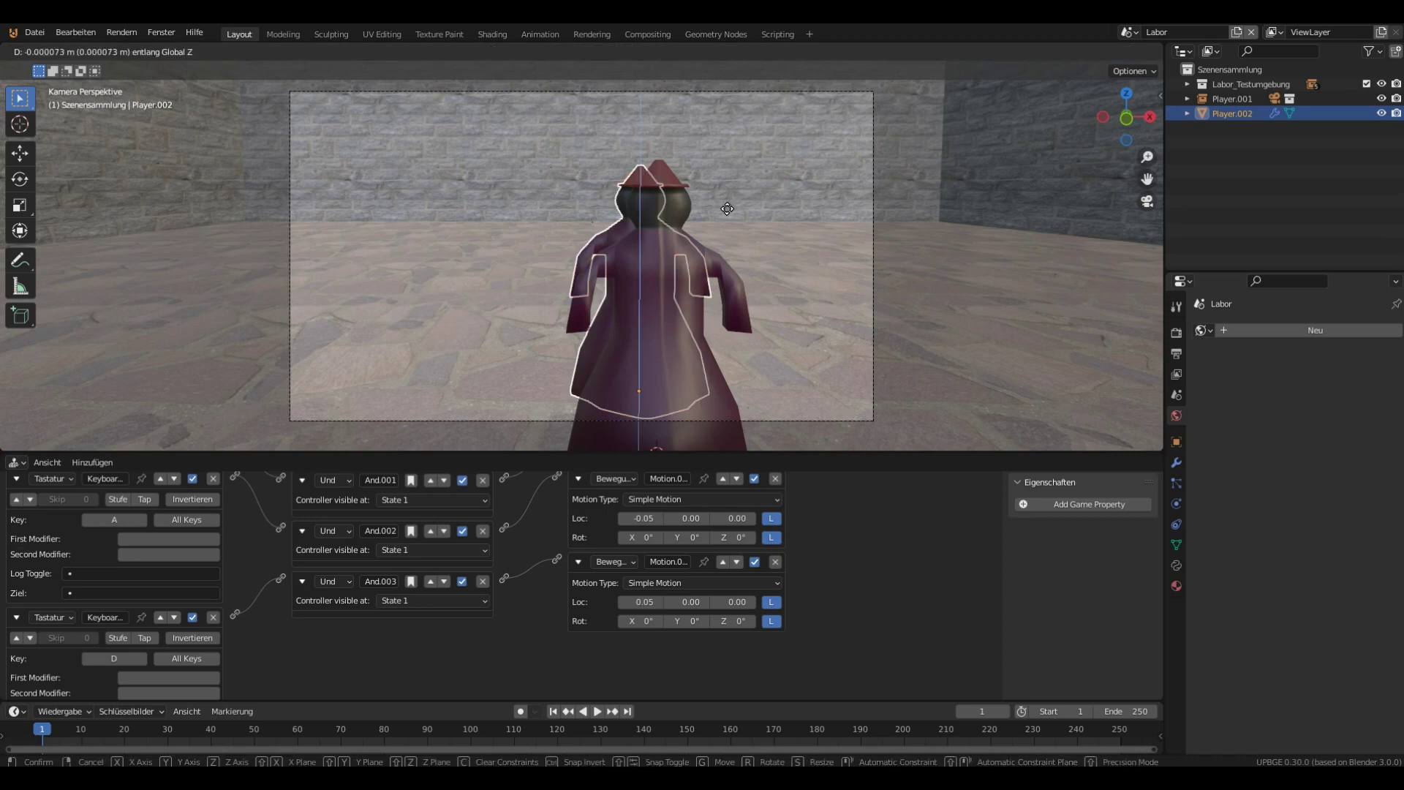
type("10")
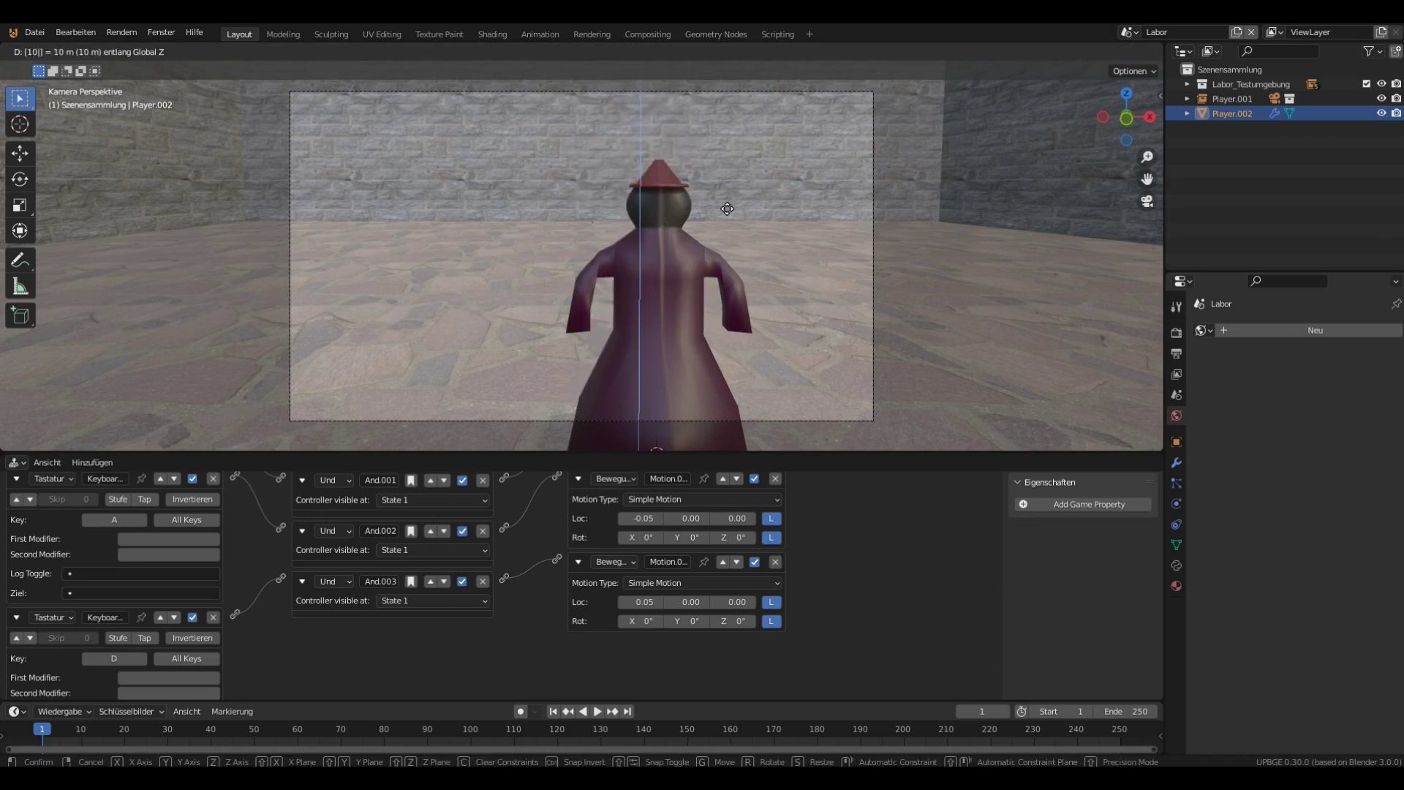
key("Return")
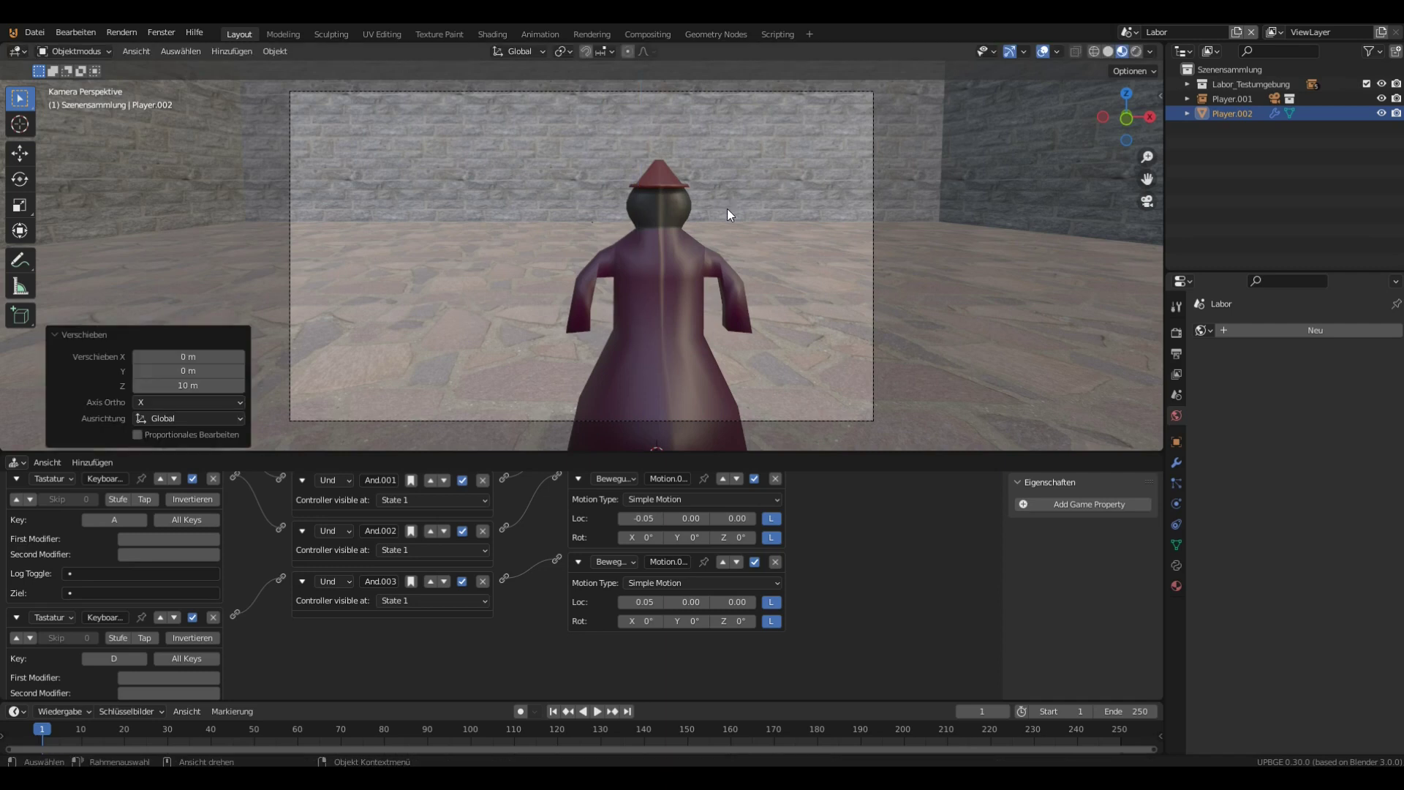
middle_click_drag(762, 208, 630, 208)
scroll(618, 217, "down", 8)
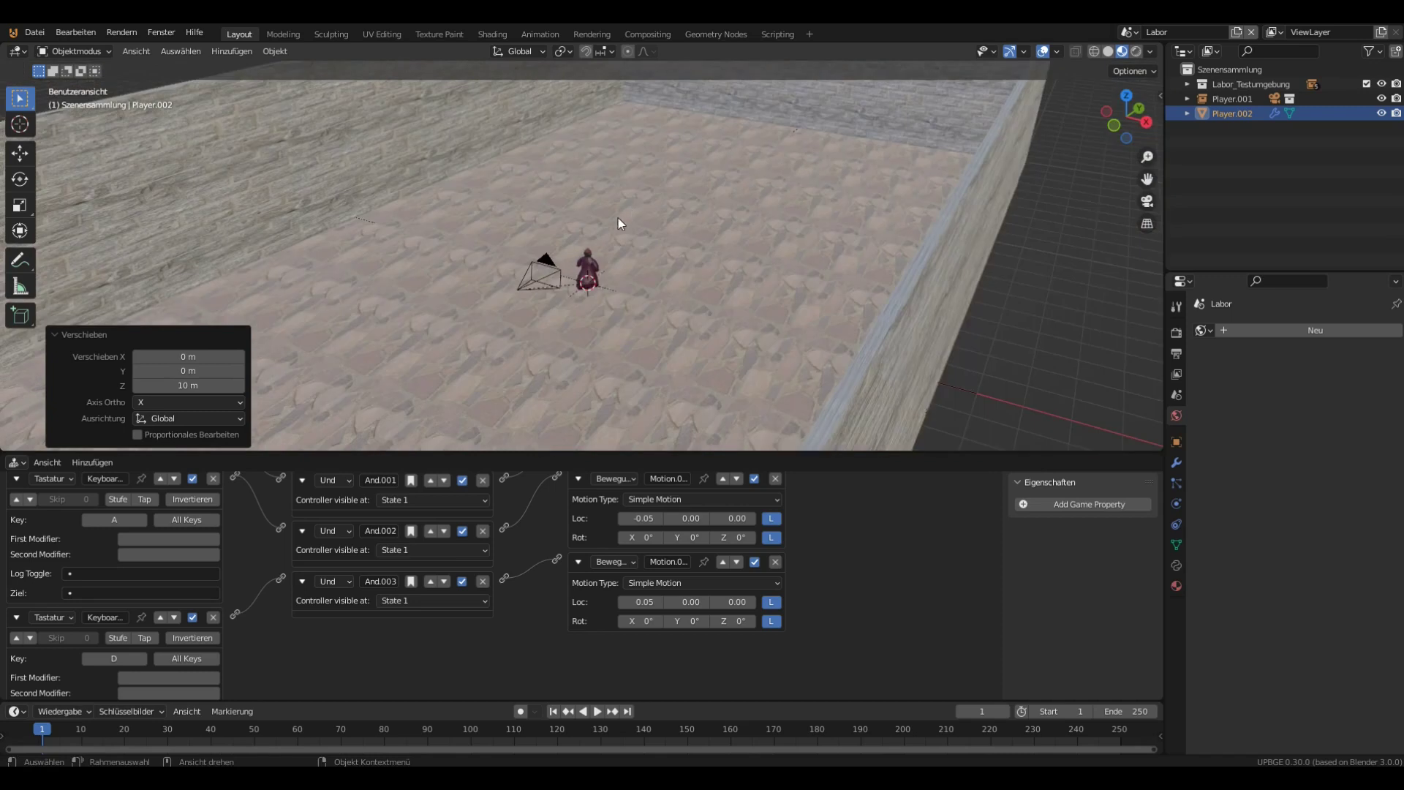
Parent the Player.001 instance to the raised Player.002 mesh, using the Object parent type
scroll(599, 252, "up", 2)
left_click(587, 264)
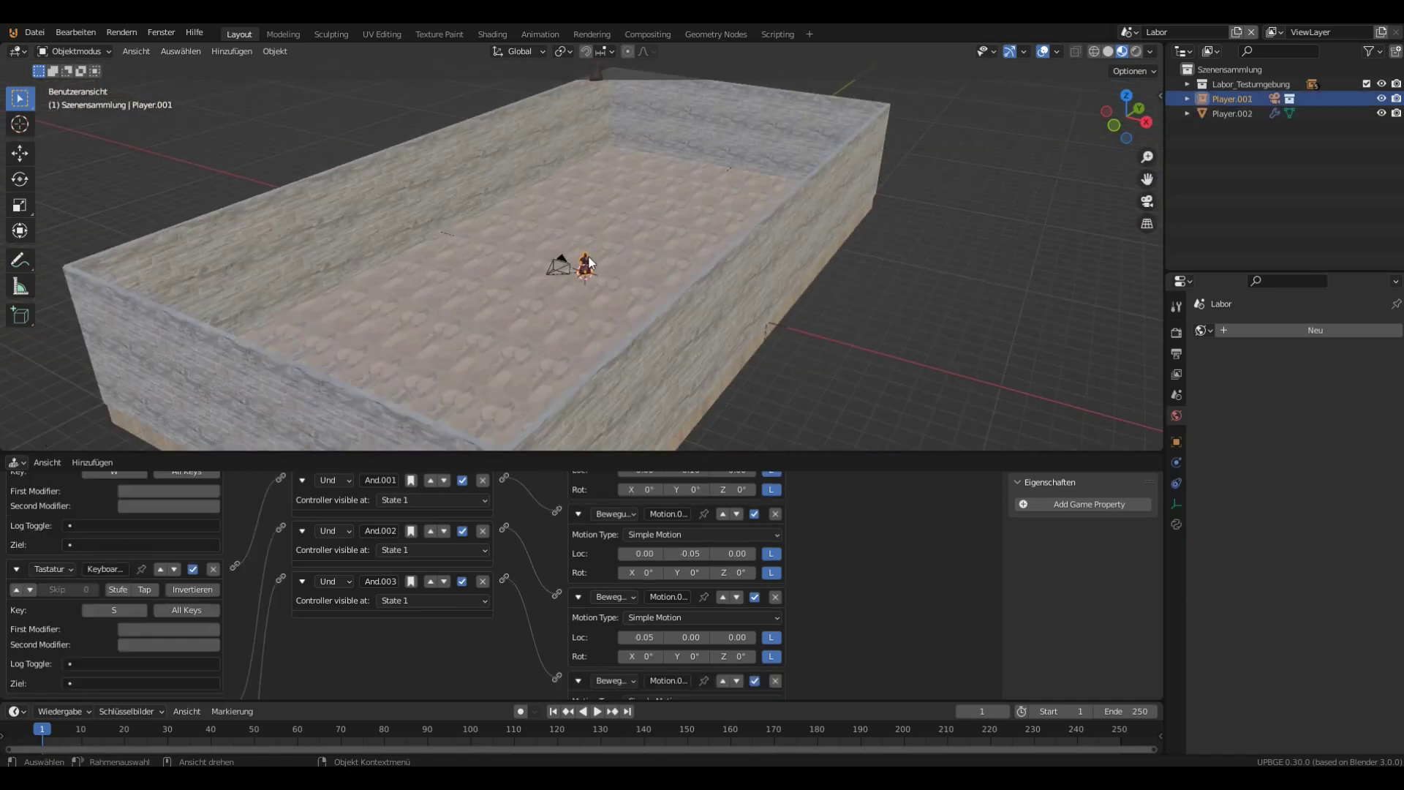
left_click(594, 65)
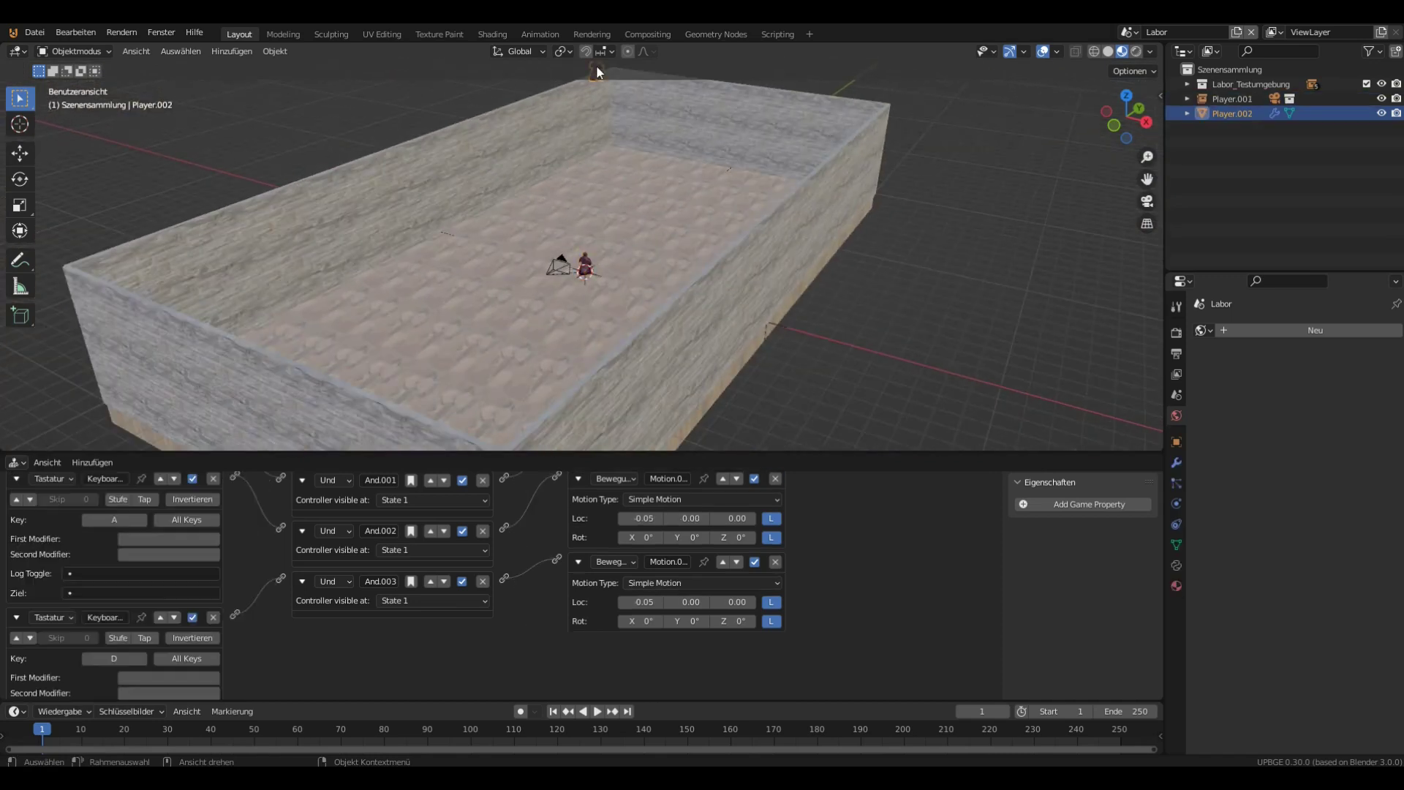
left_click(585, 259)
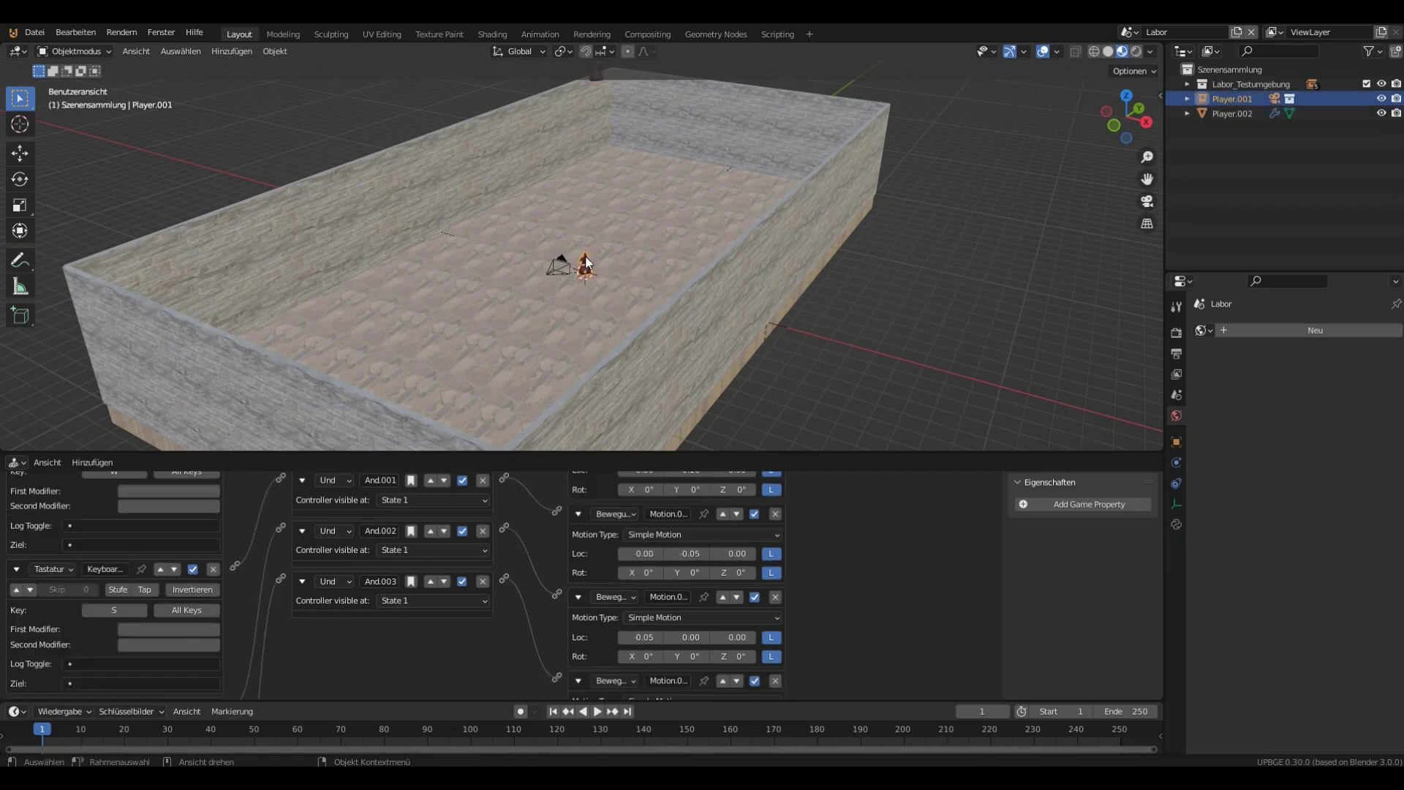
left_click(594, 73, "shift")
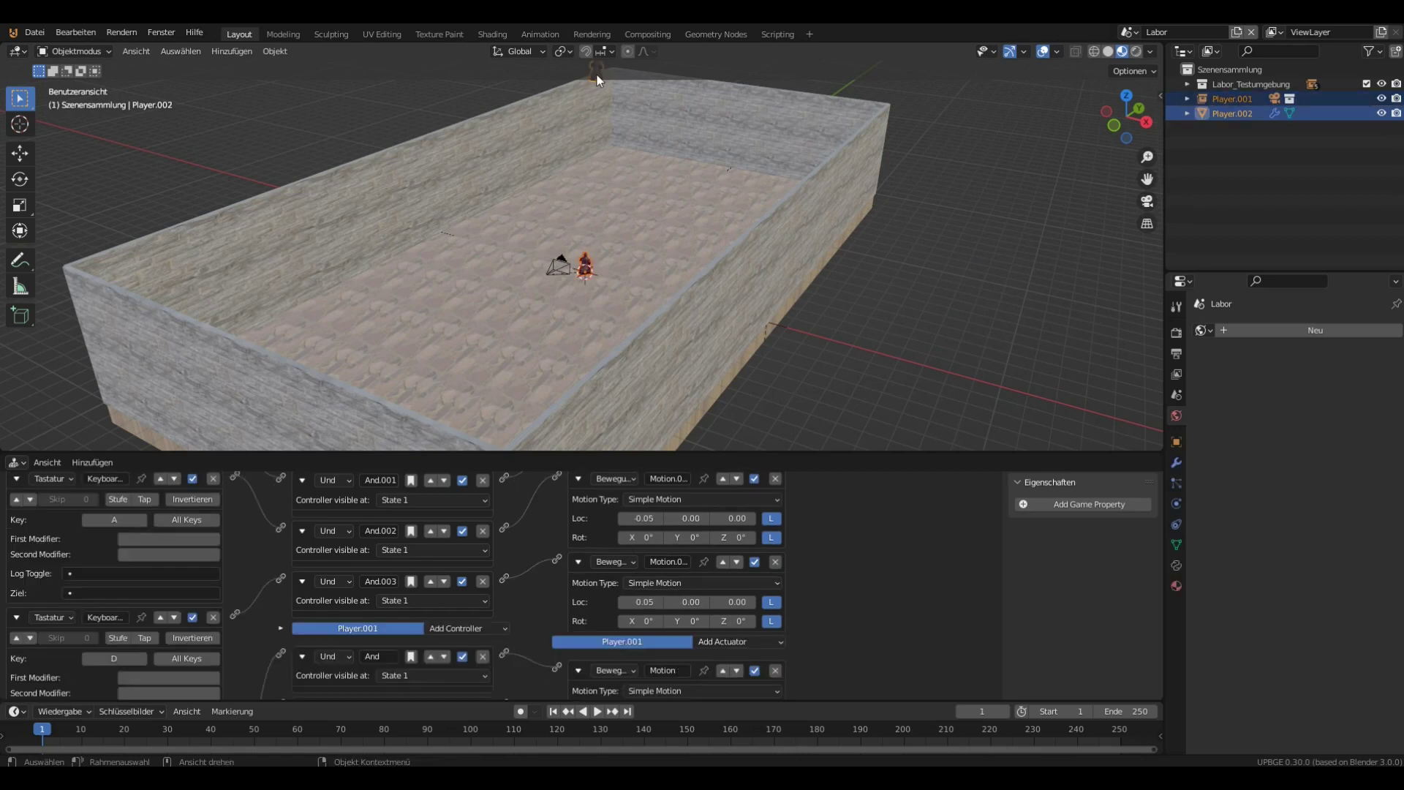
key("ctrl+p")
left_click(596, 75)
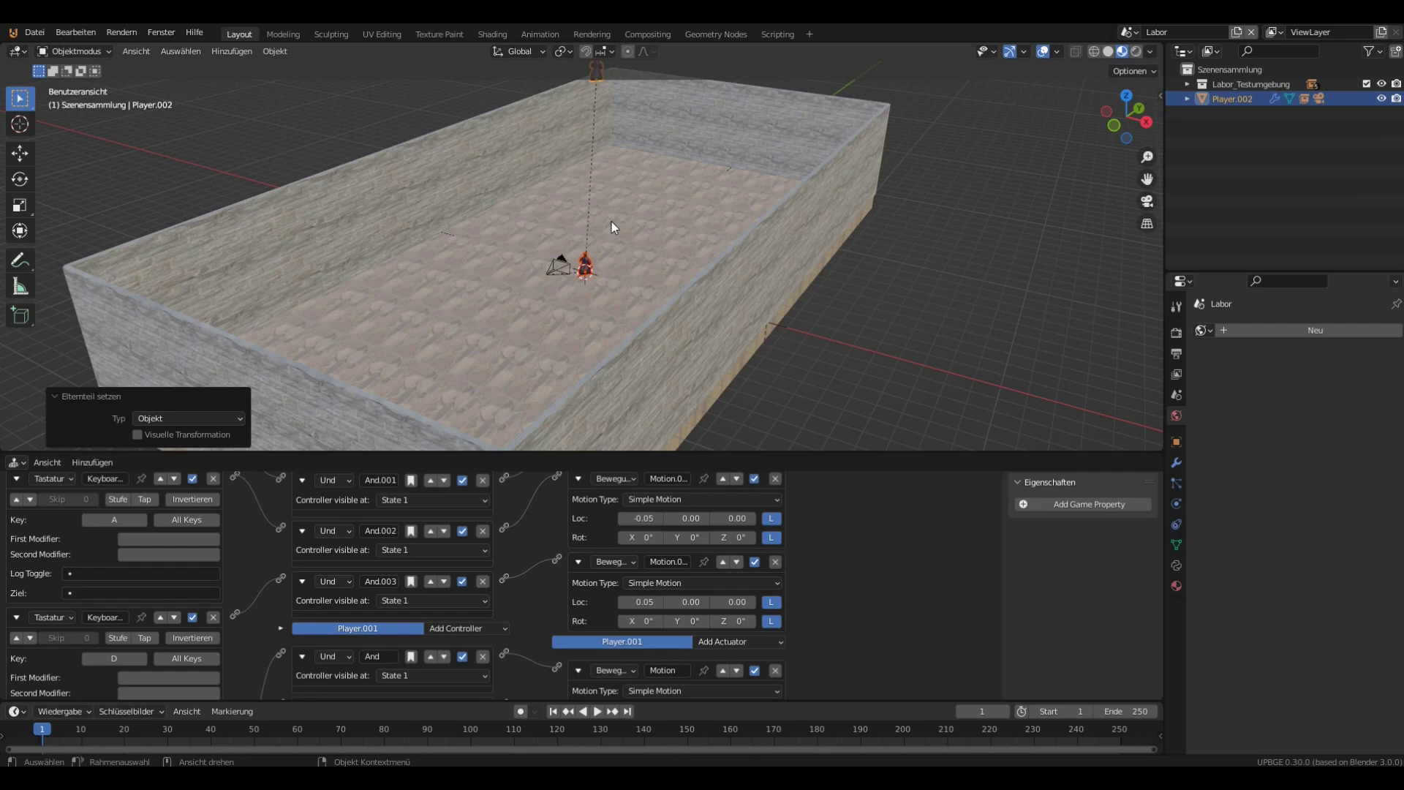
Run the game from the camera view and test the parented Player's movement with W, A, S and D
key("KP_0")
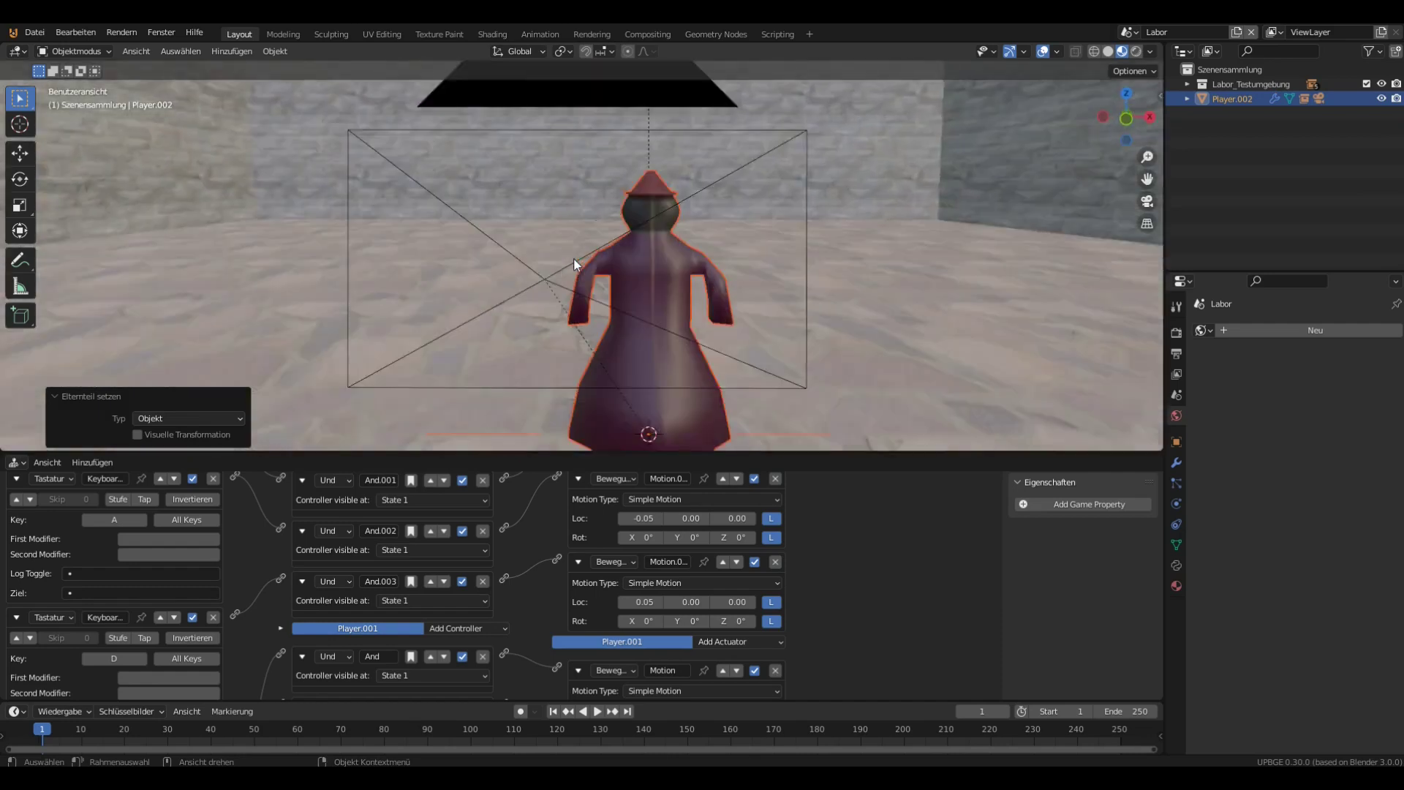
key("p")
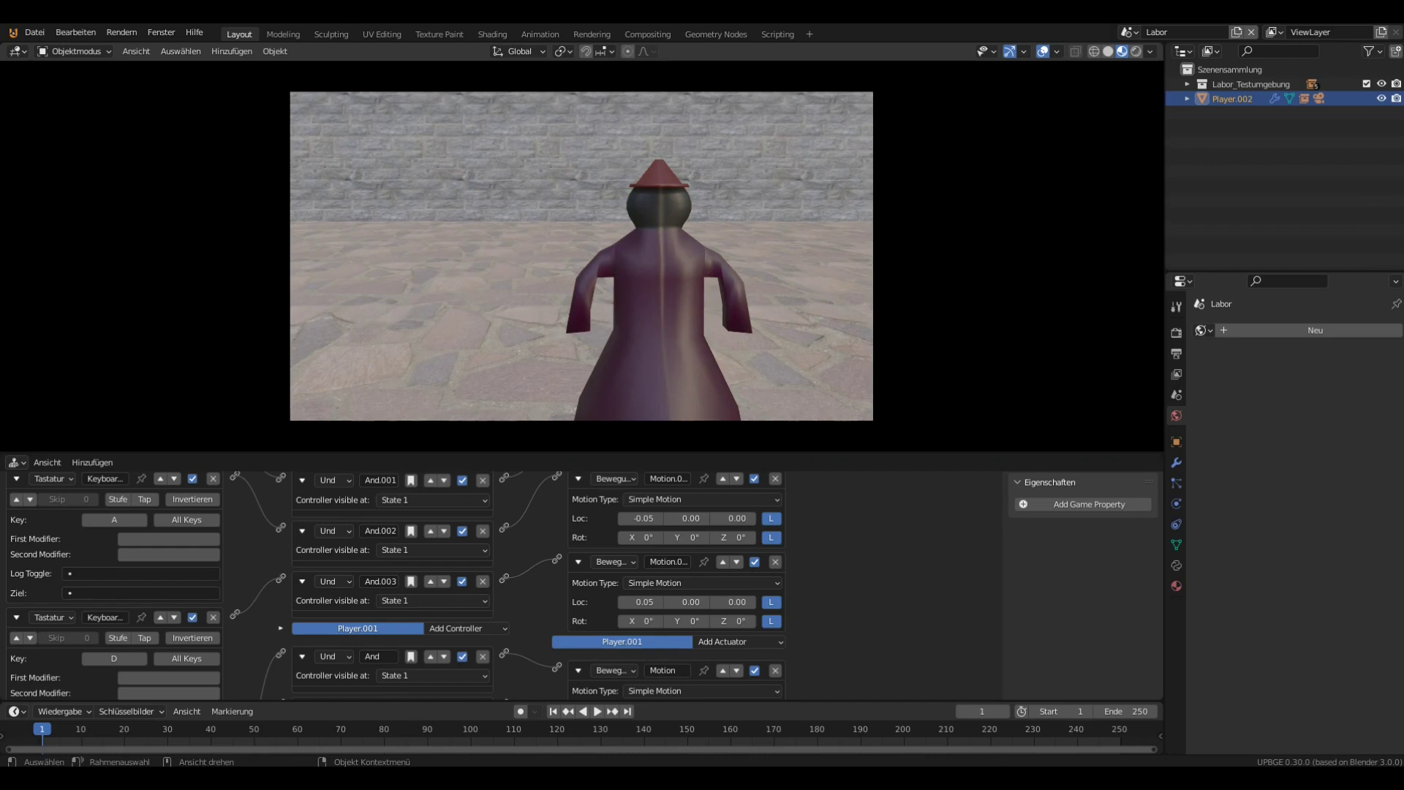
key("w")
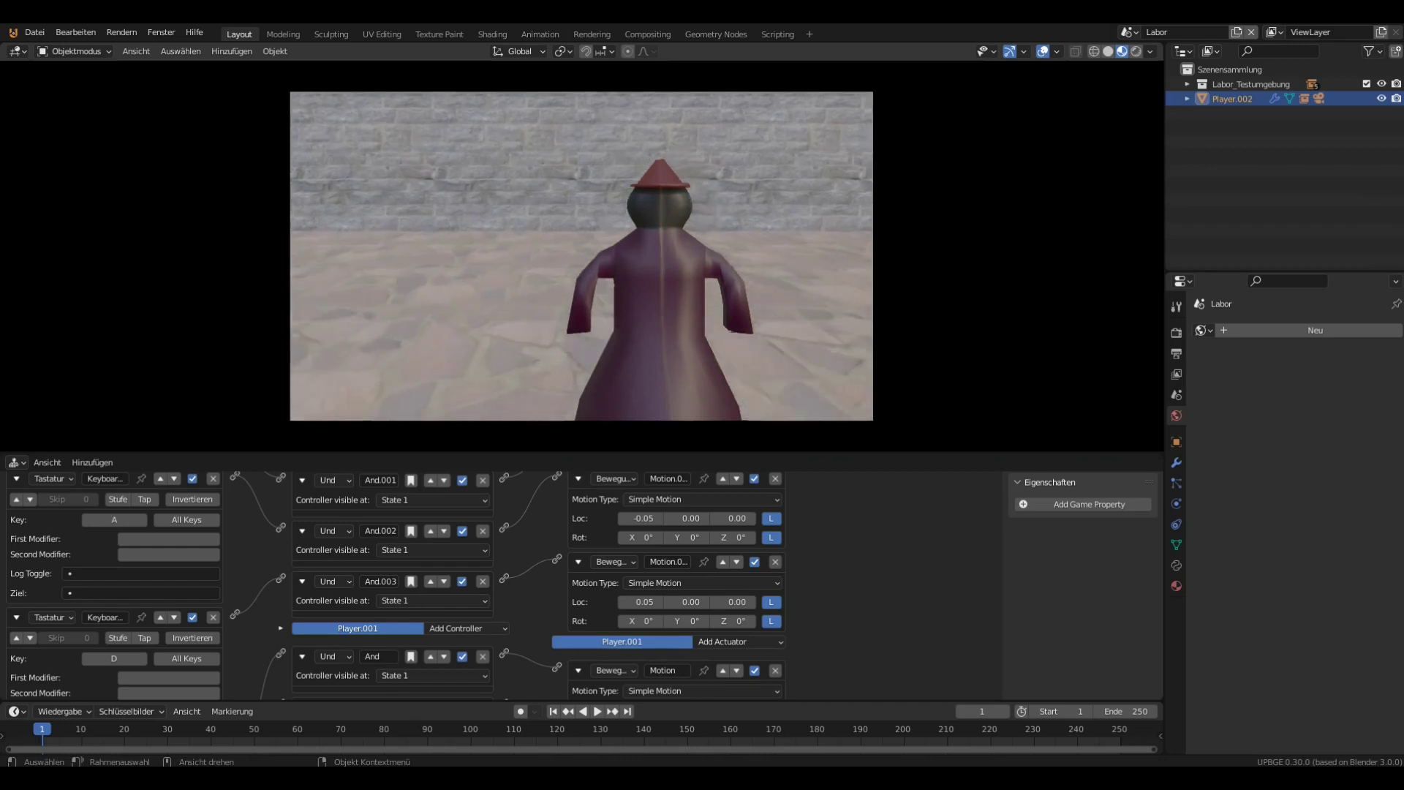
key("s")
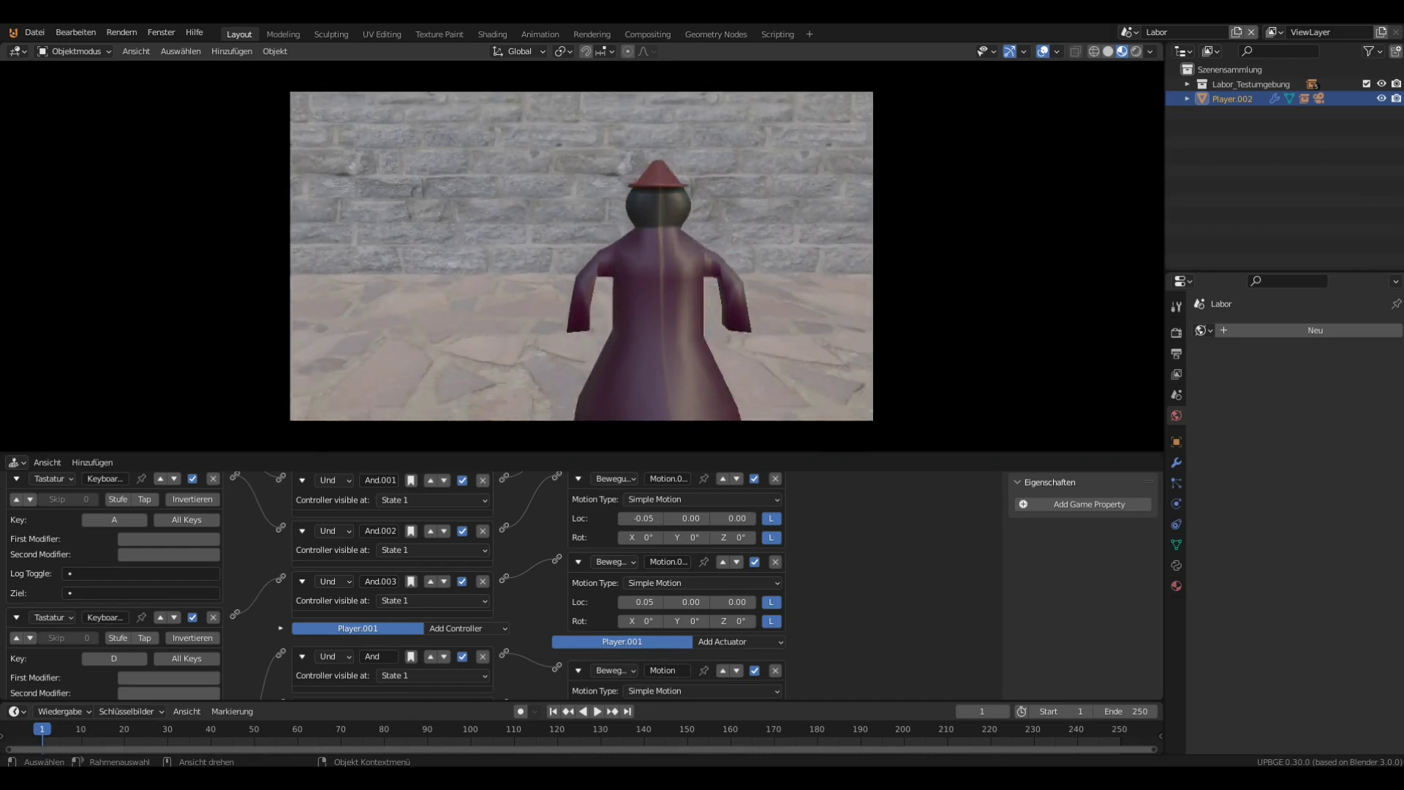
key("d")
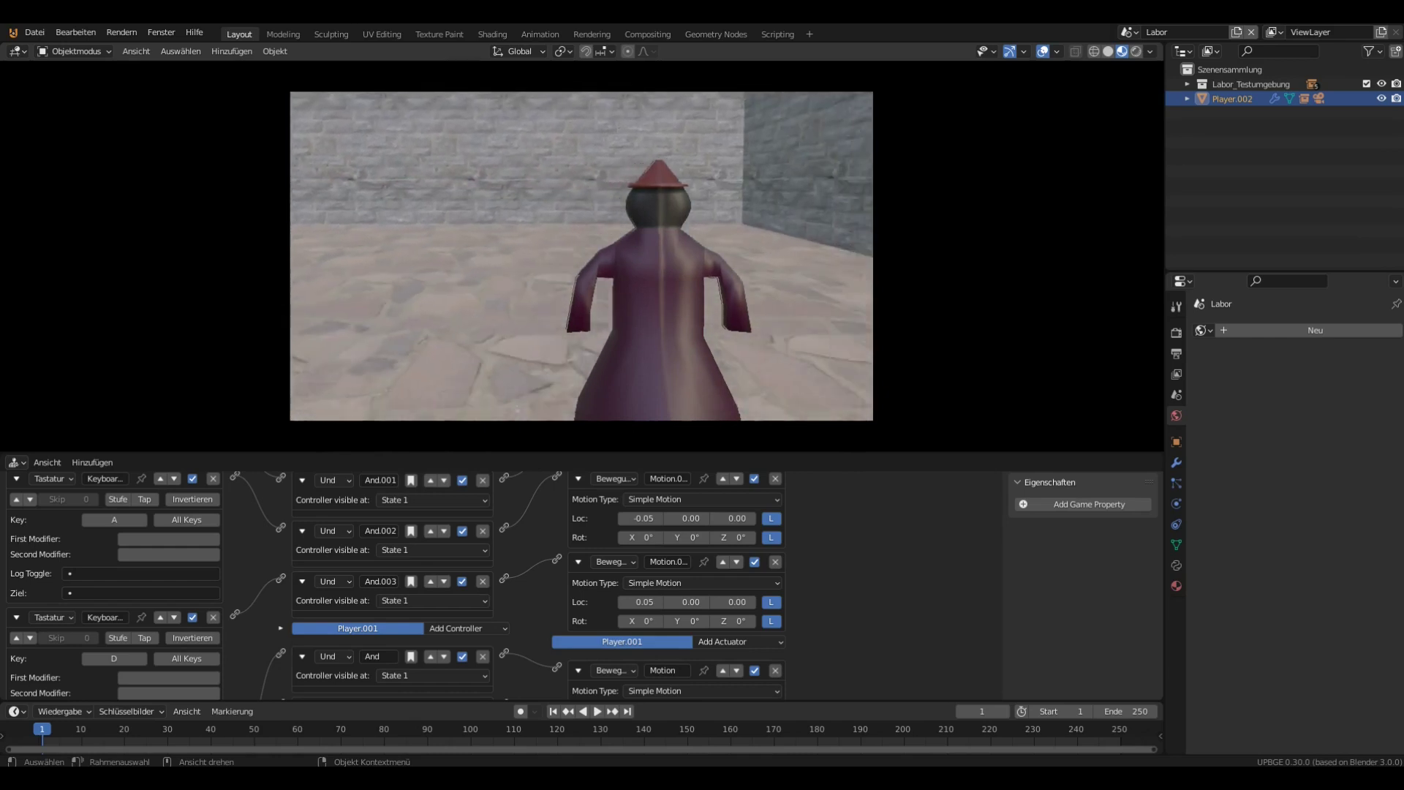
key("a")
key("d")
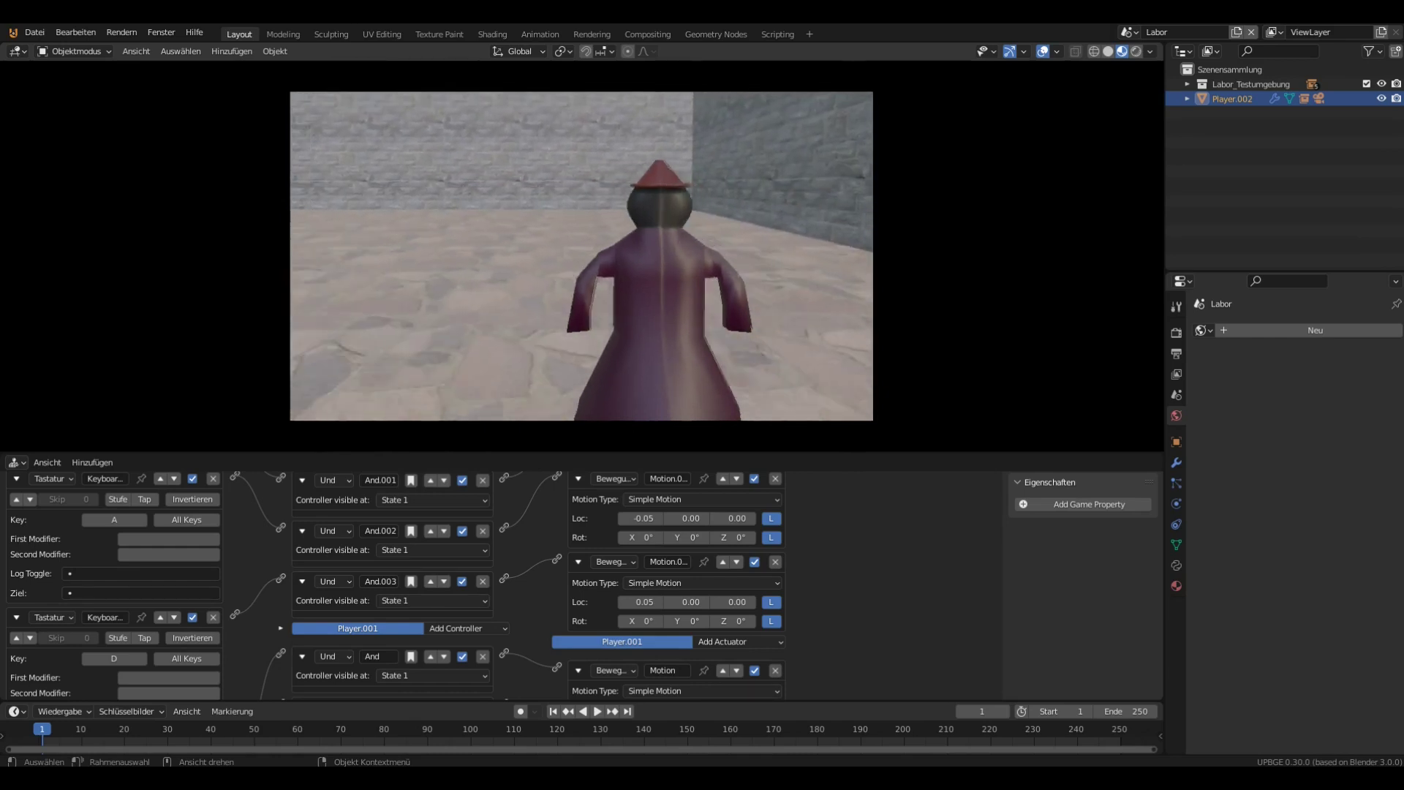
key("a")
key("d")
key("s")
key("w")
key("a")
key("d")
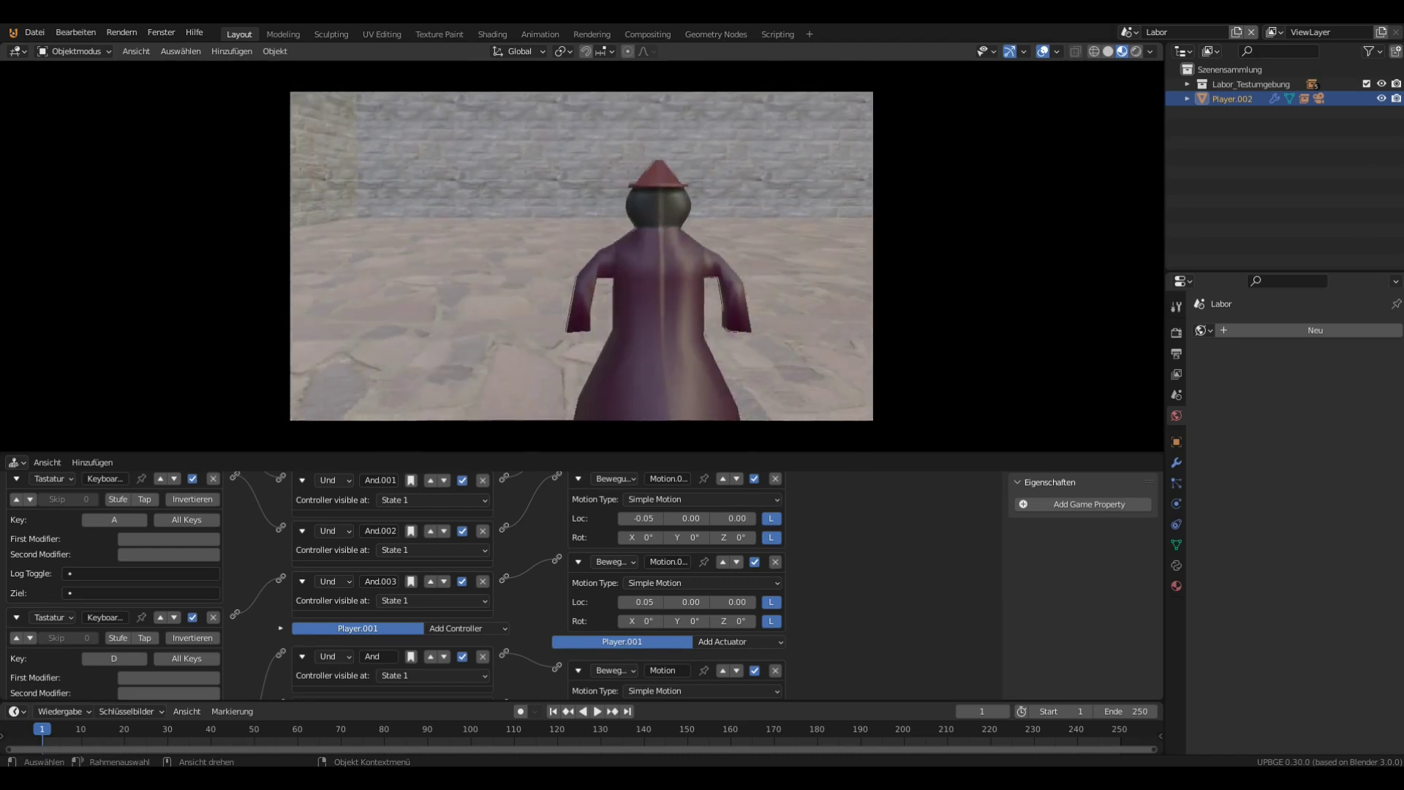
Drive the Player forward to the far wall, back it away, and strafe it repeatedly between the side walls
key("w")
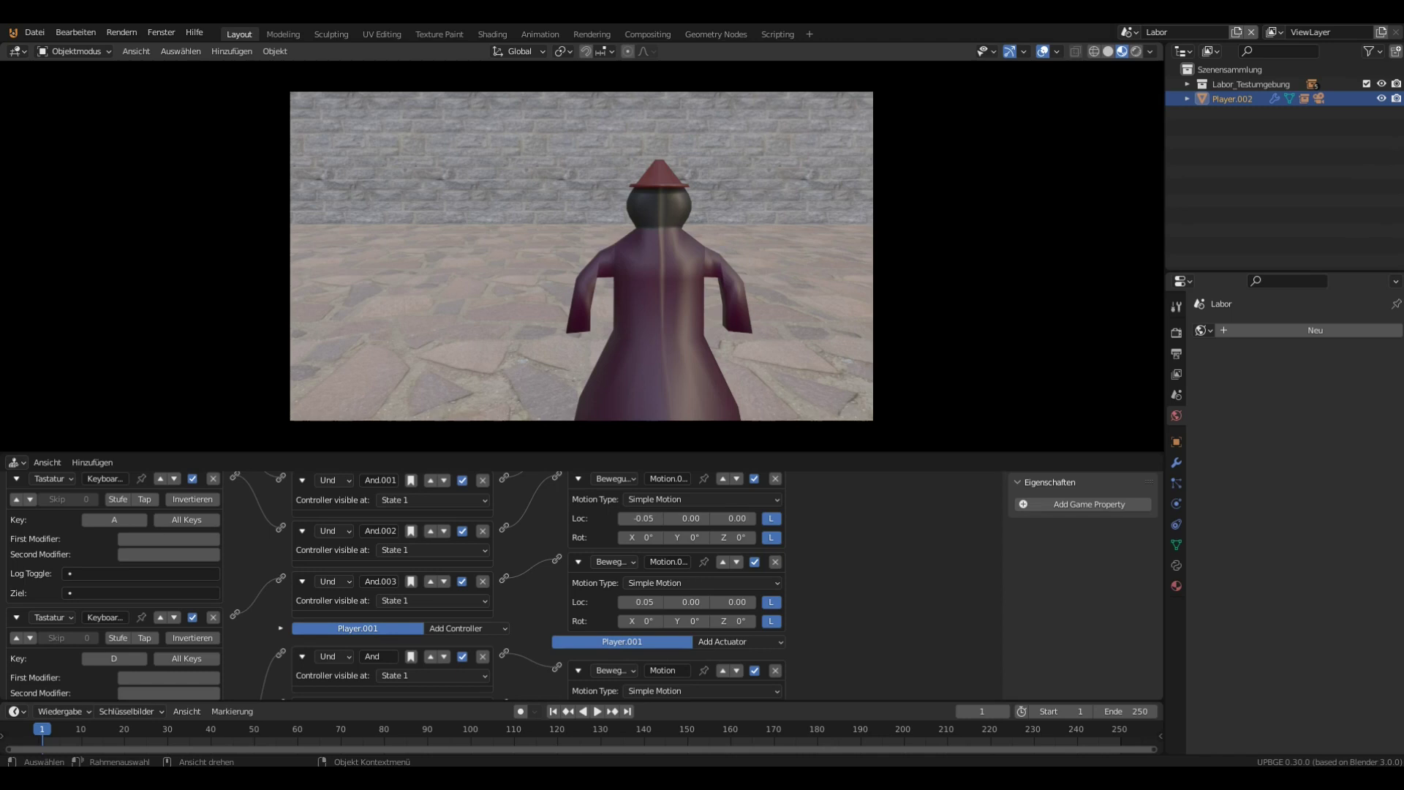
key("w")
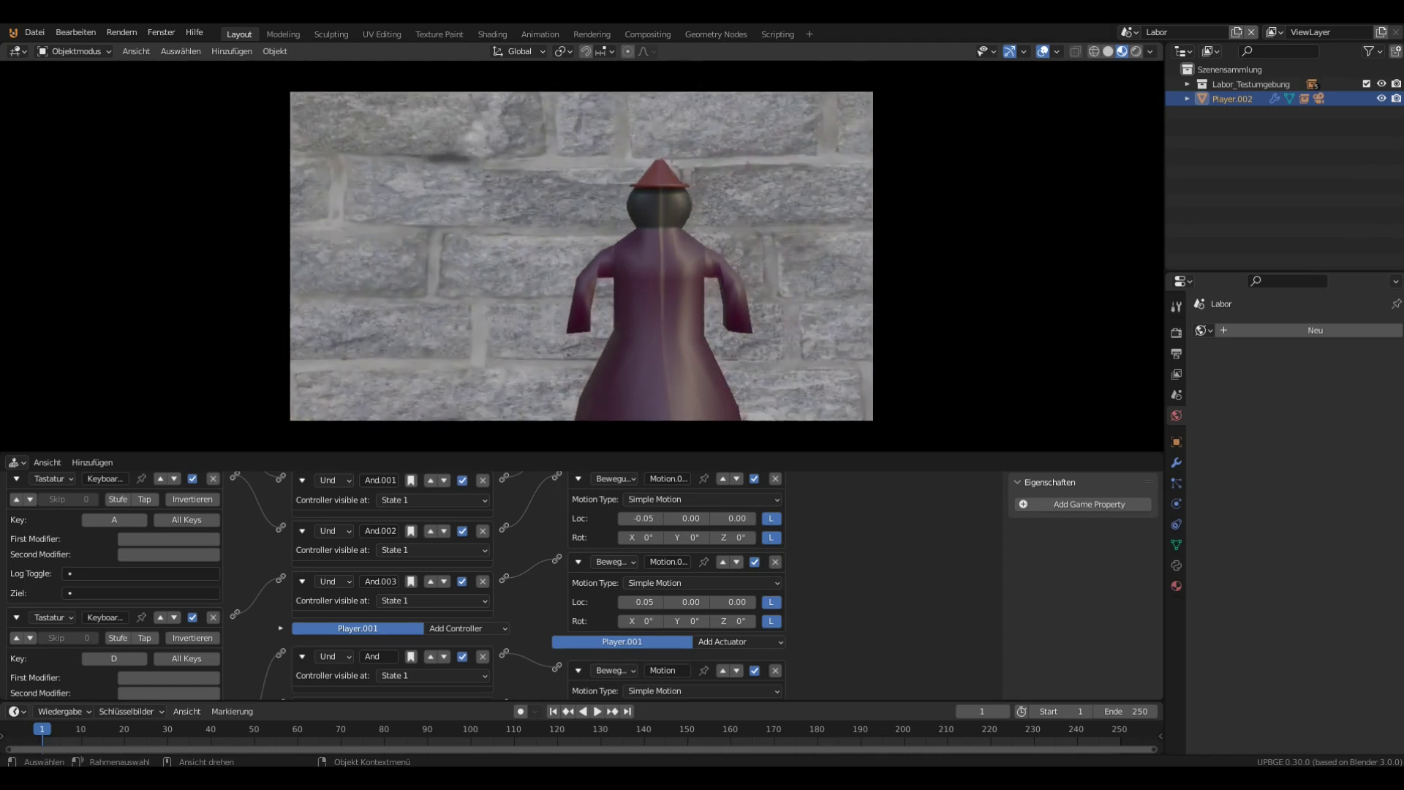
key("w")
key("s")
key("d")
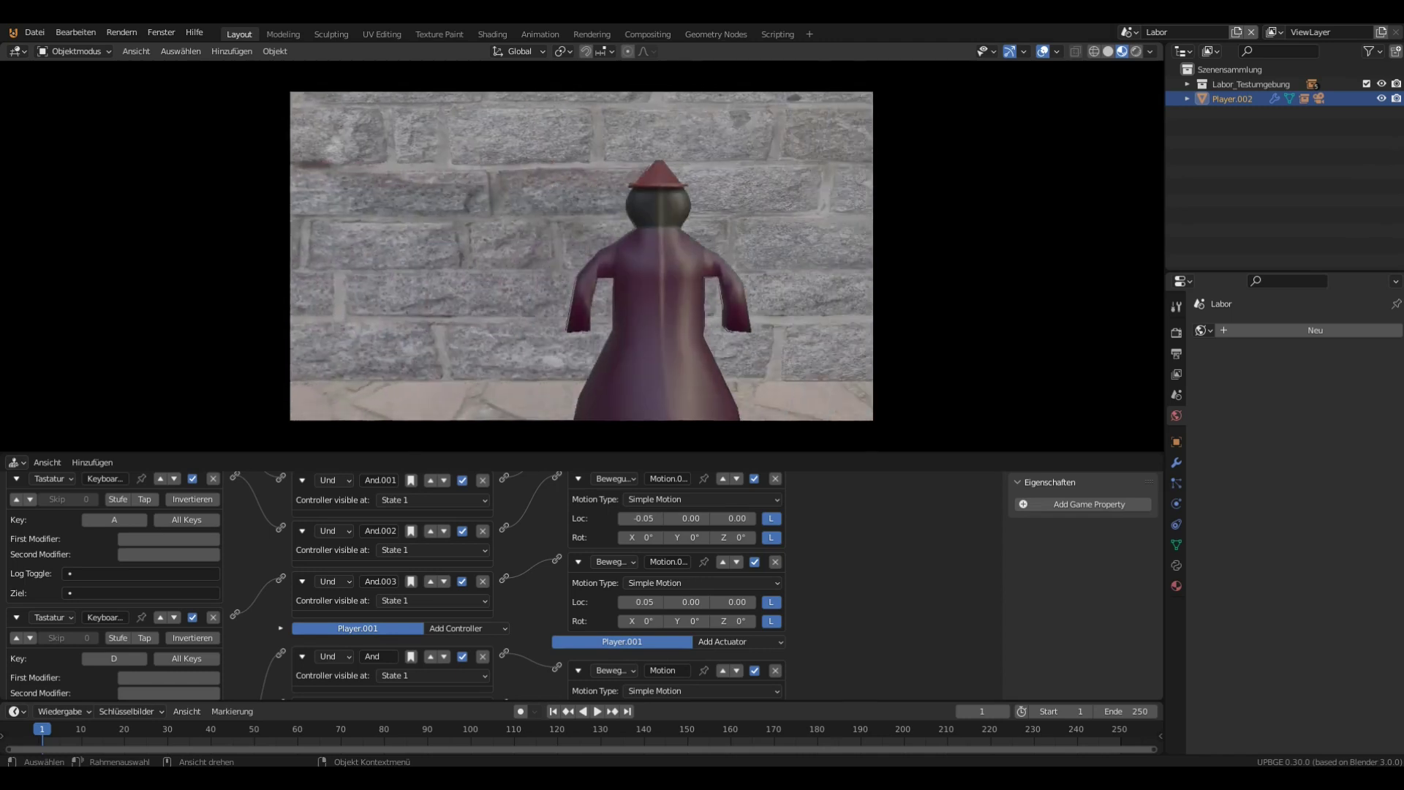
key("a")
key("d")
key("a")
key("d")
key("s")
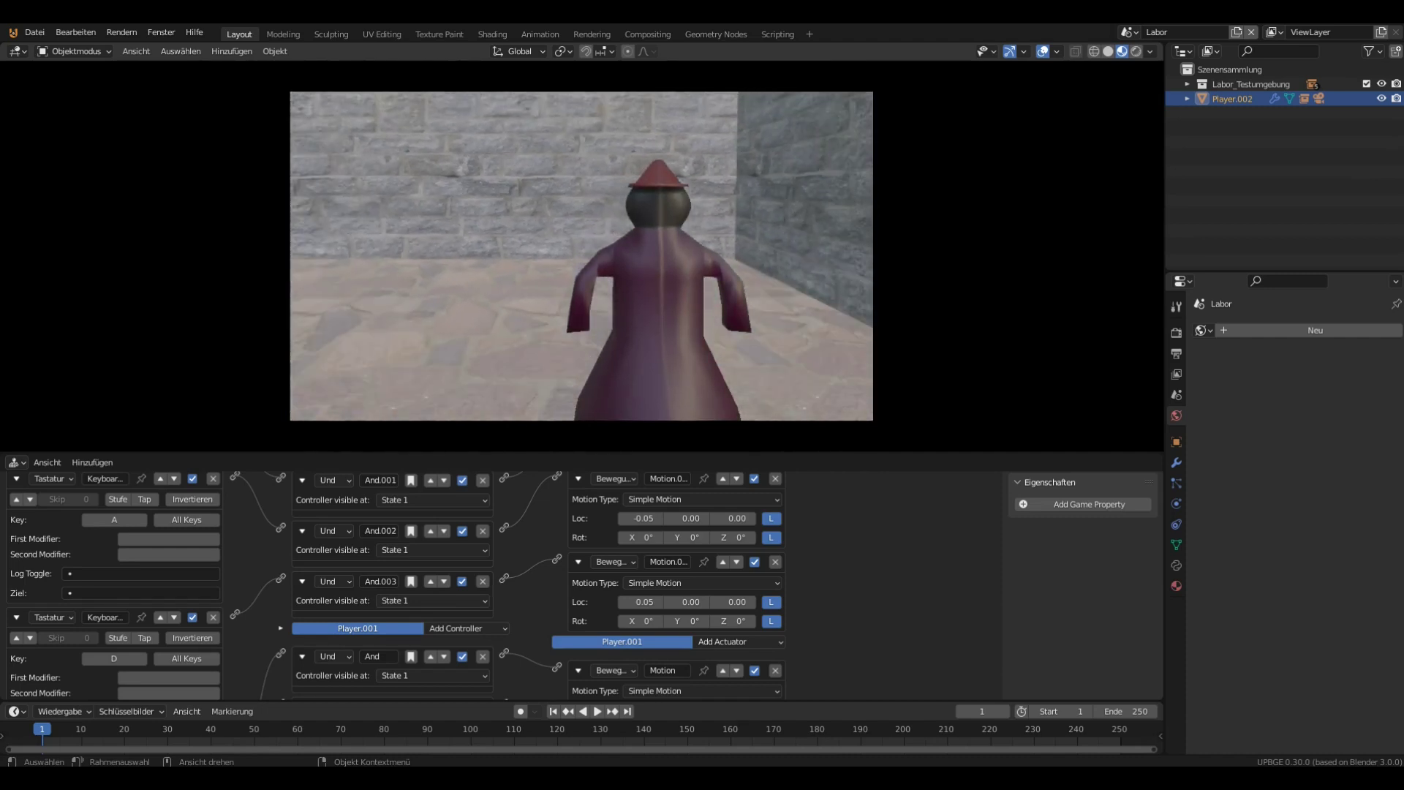
key("a")
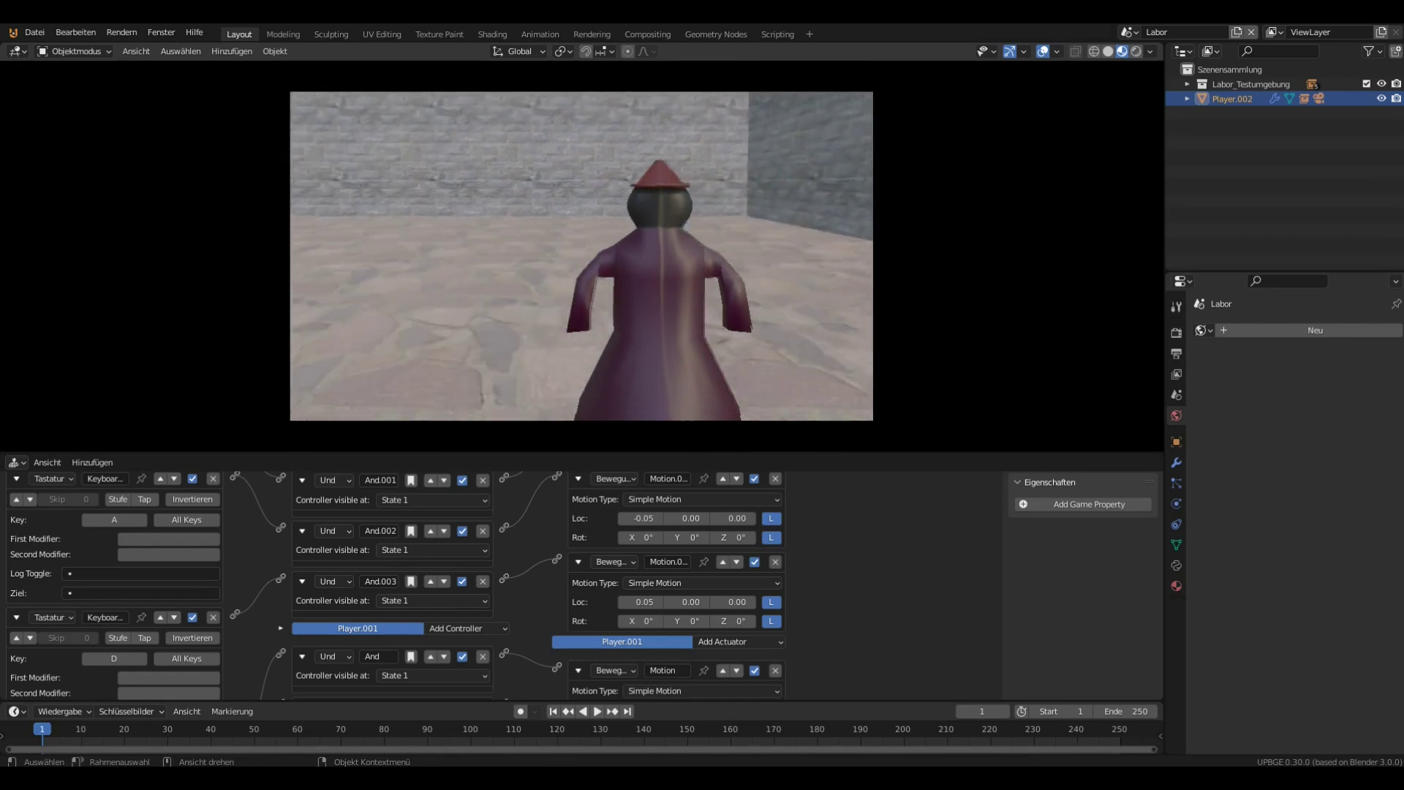
key("a")
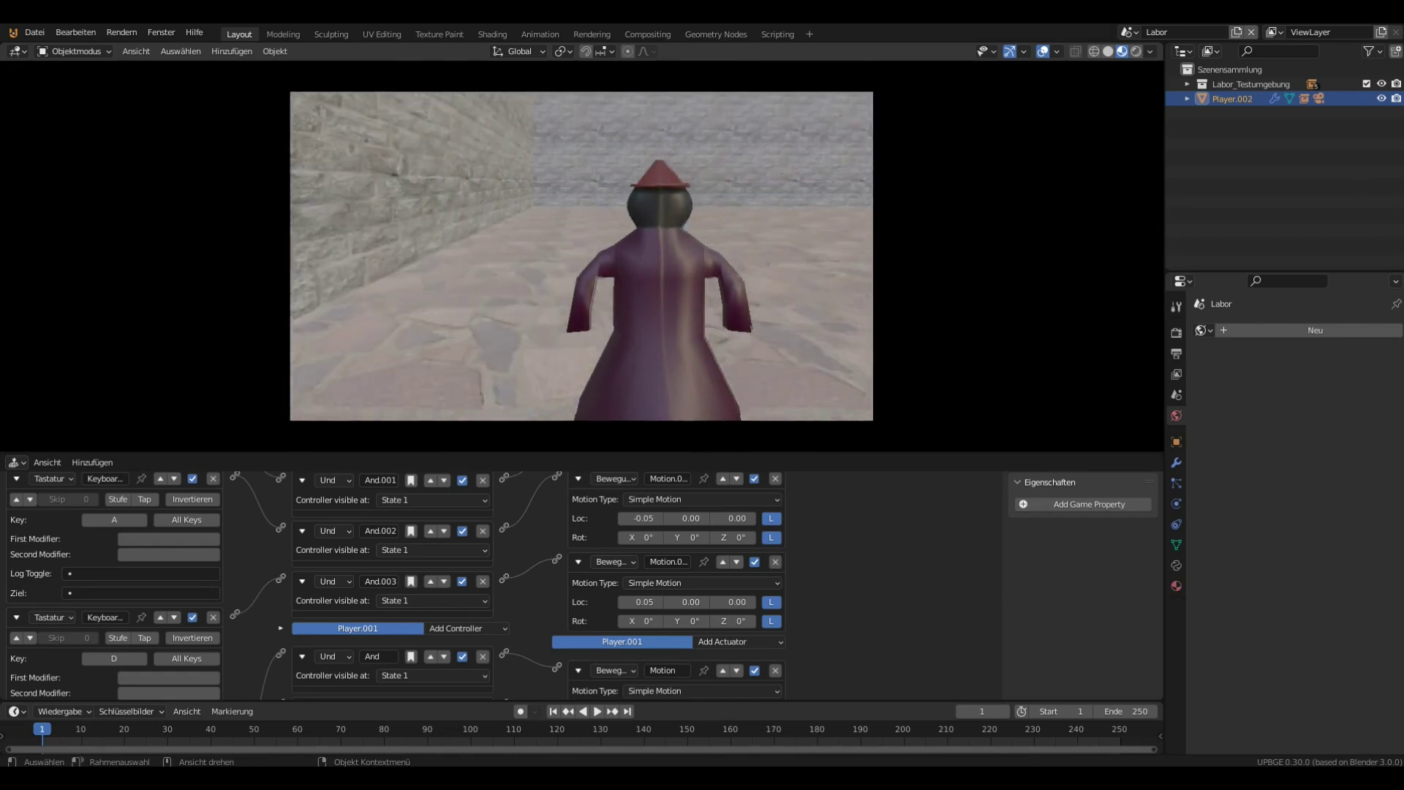
key("d")
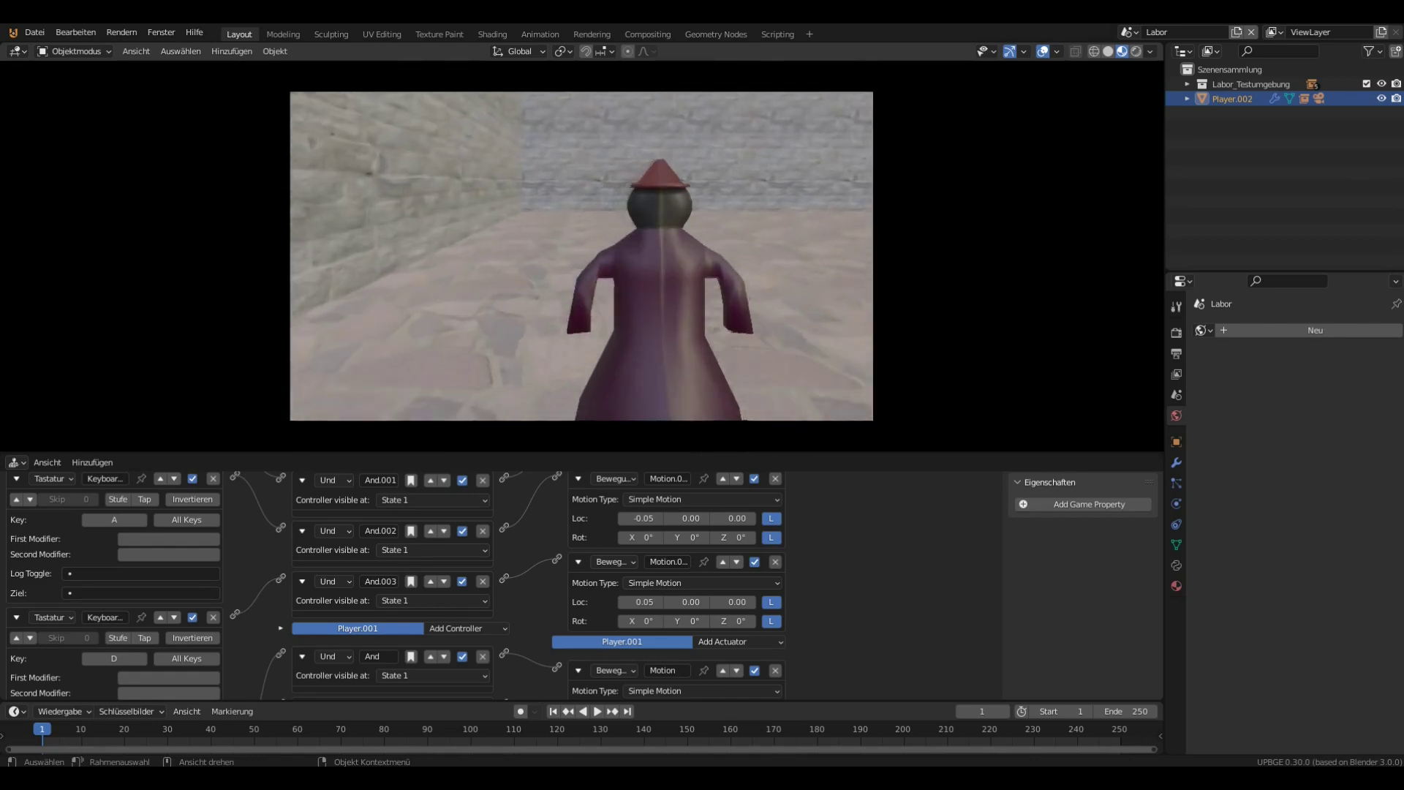